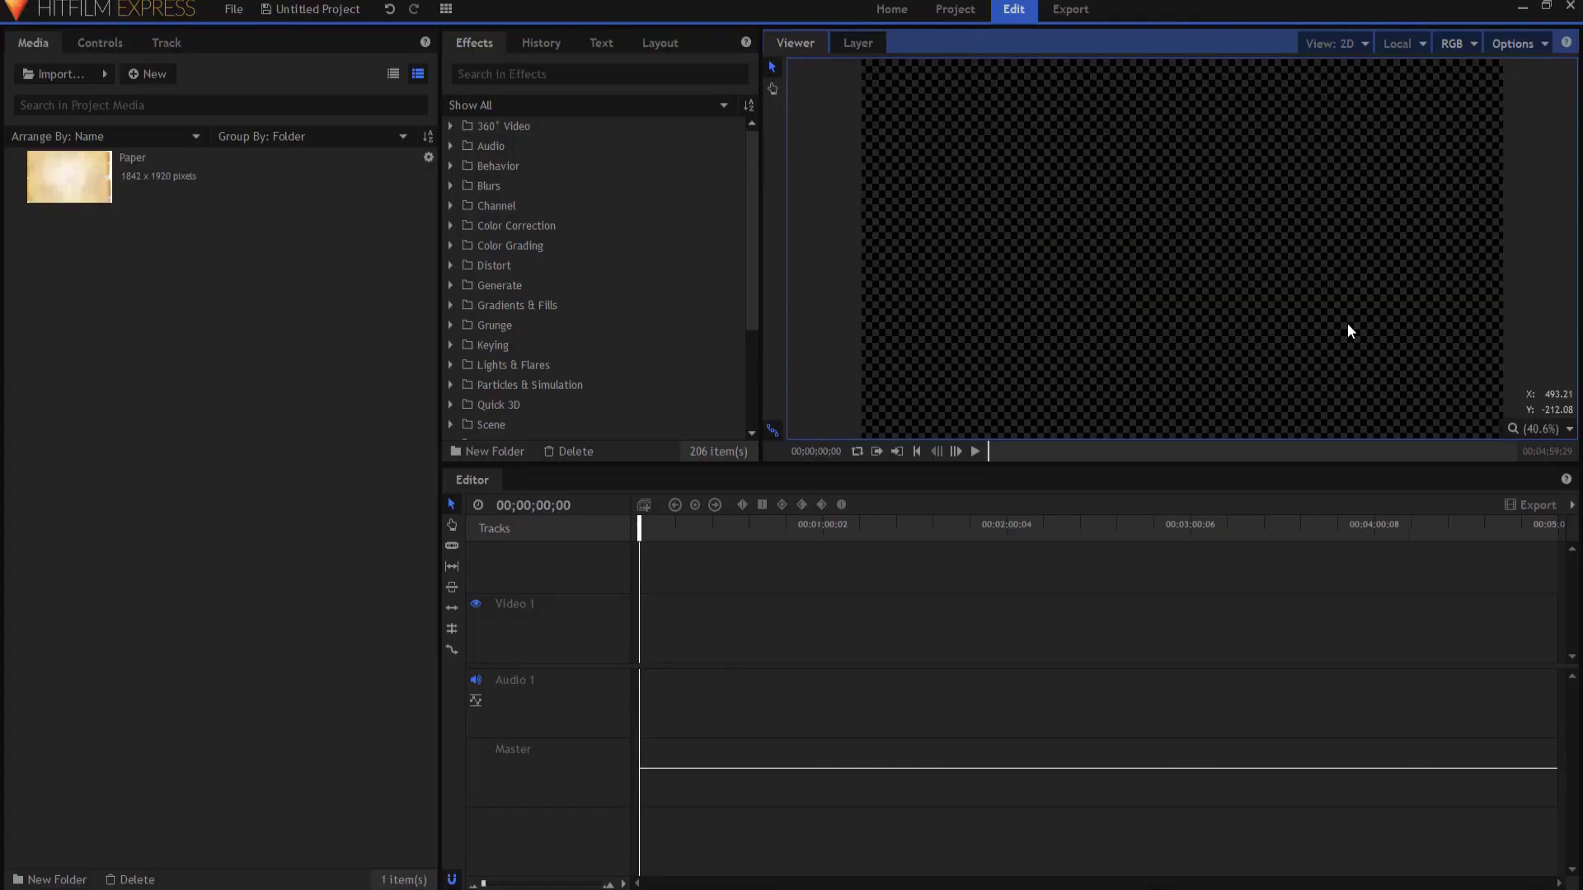
- Create a 10-second composite shot named Paper
click(158, 76)
click(167, 101)
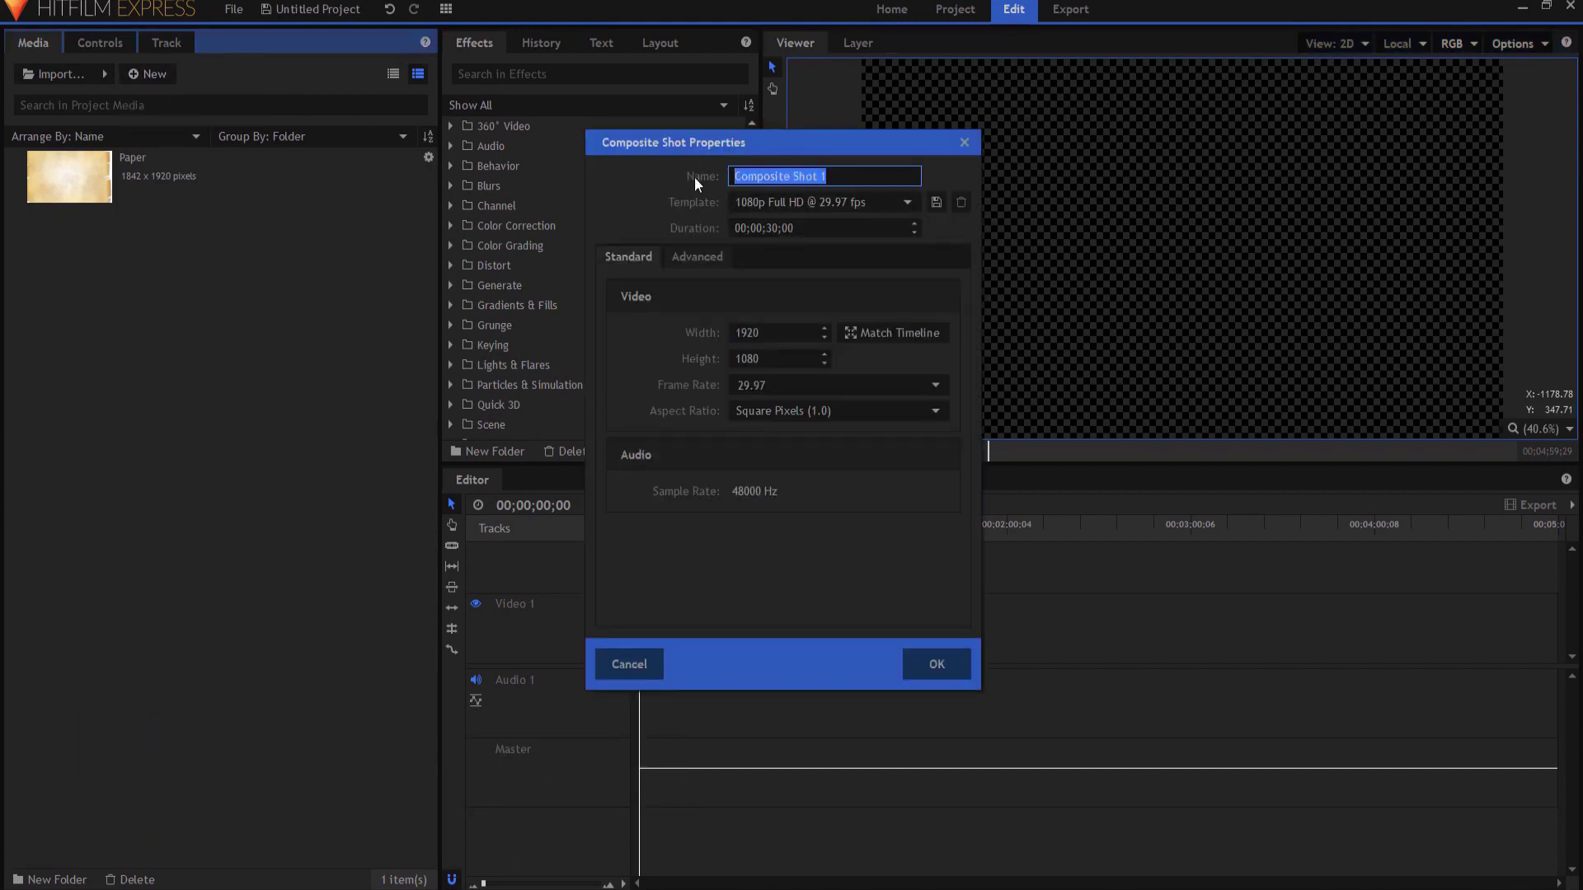
text(Paper)
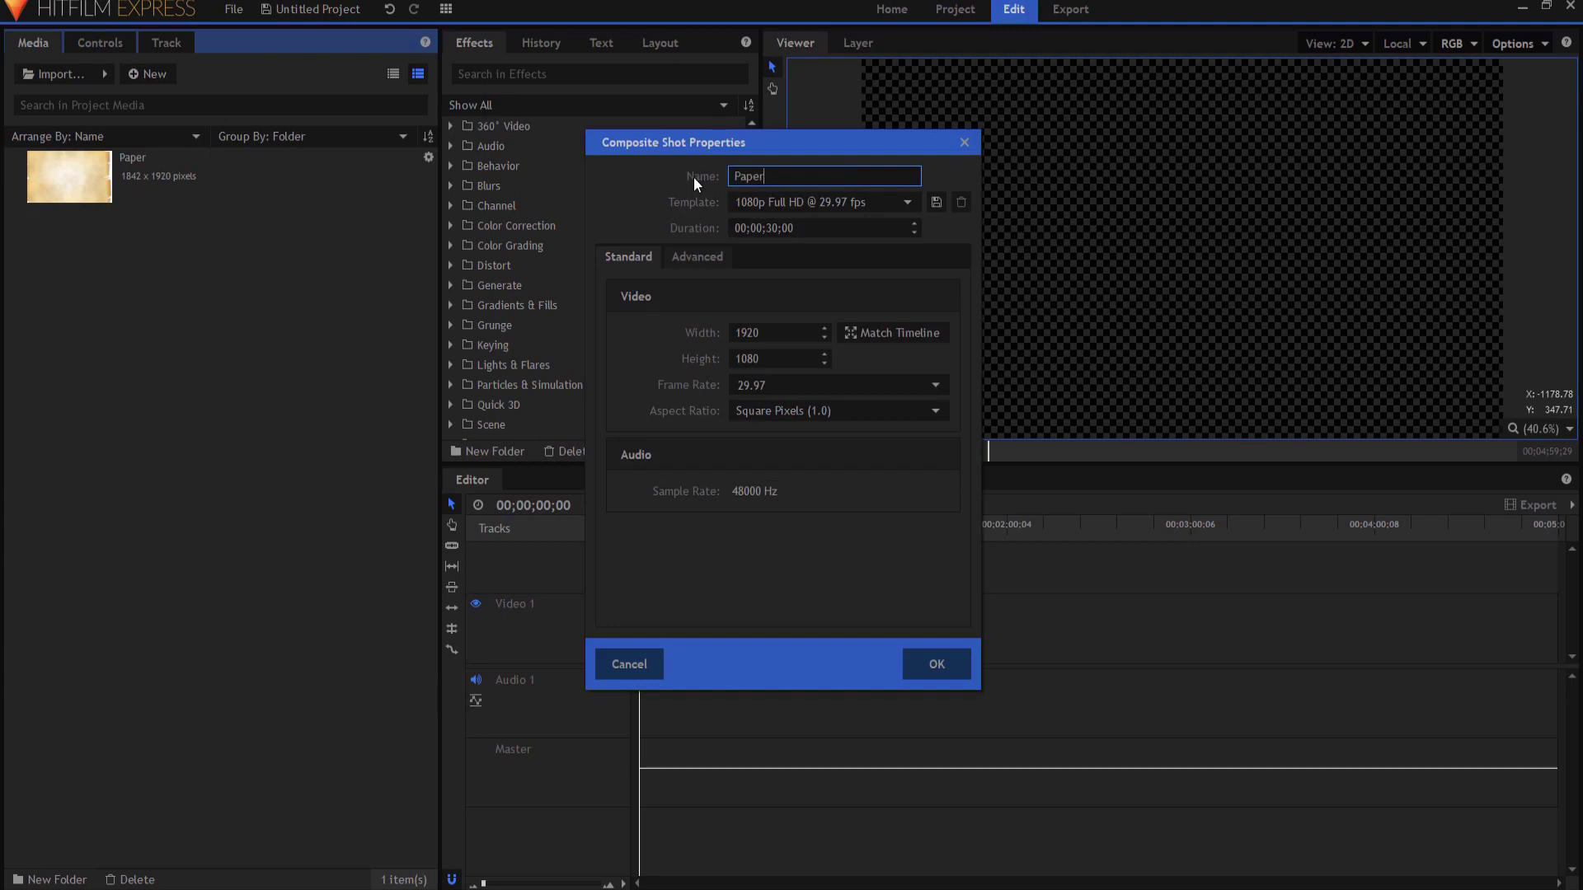
click(773, 226)
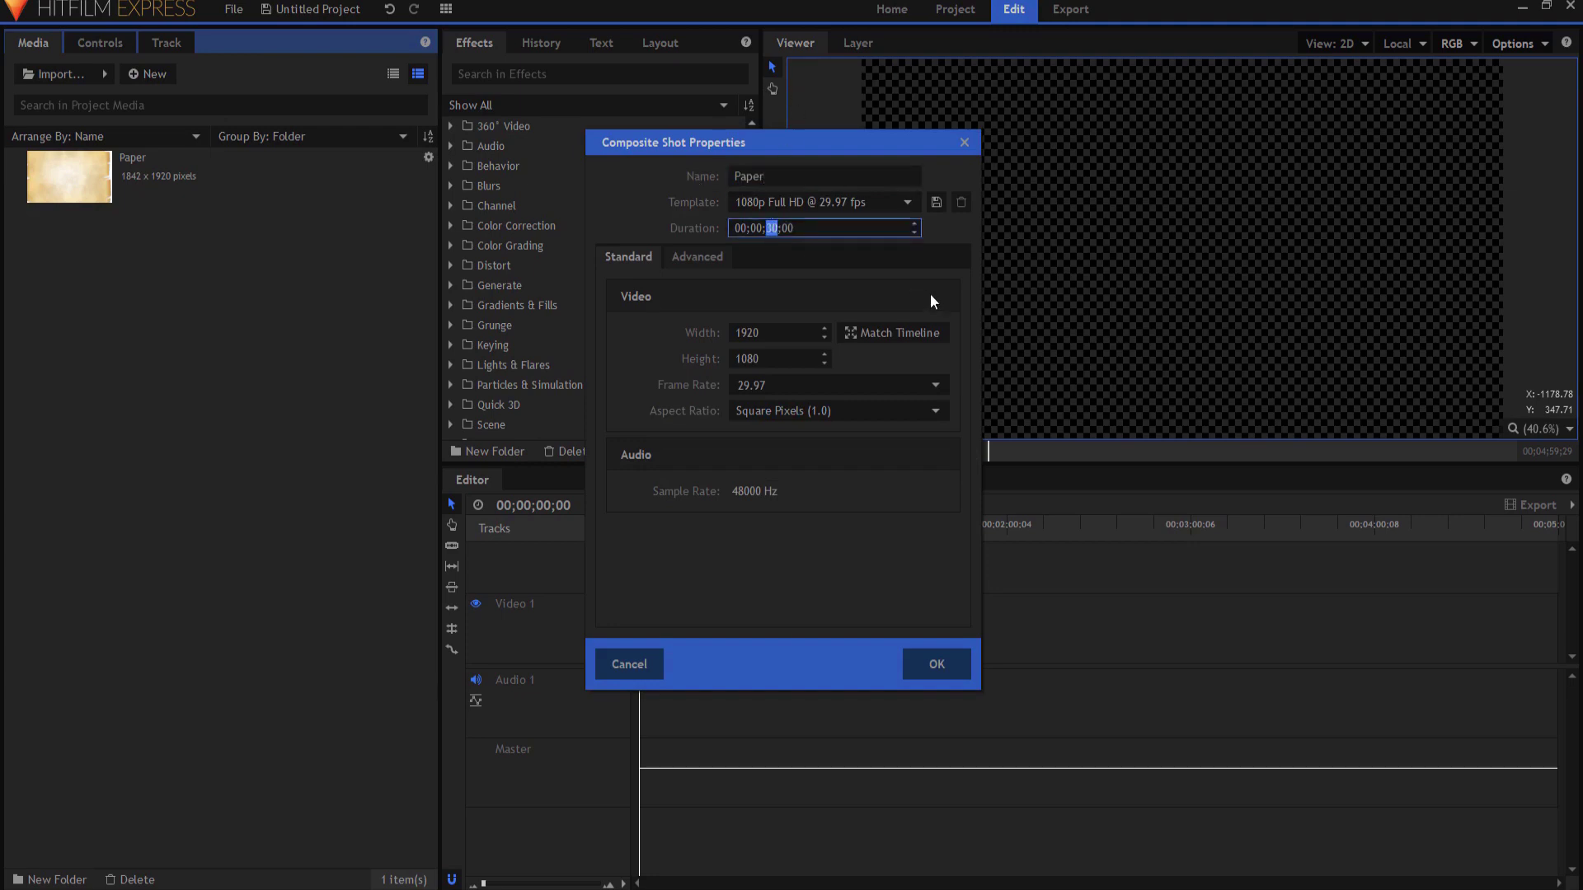
text(10)
click(940, 660)
- Place the paper image in the Paper composite and scale it to 168% to fill the frame
click(84, 166)
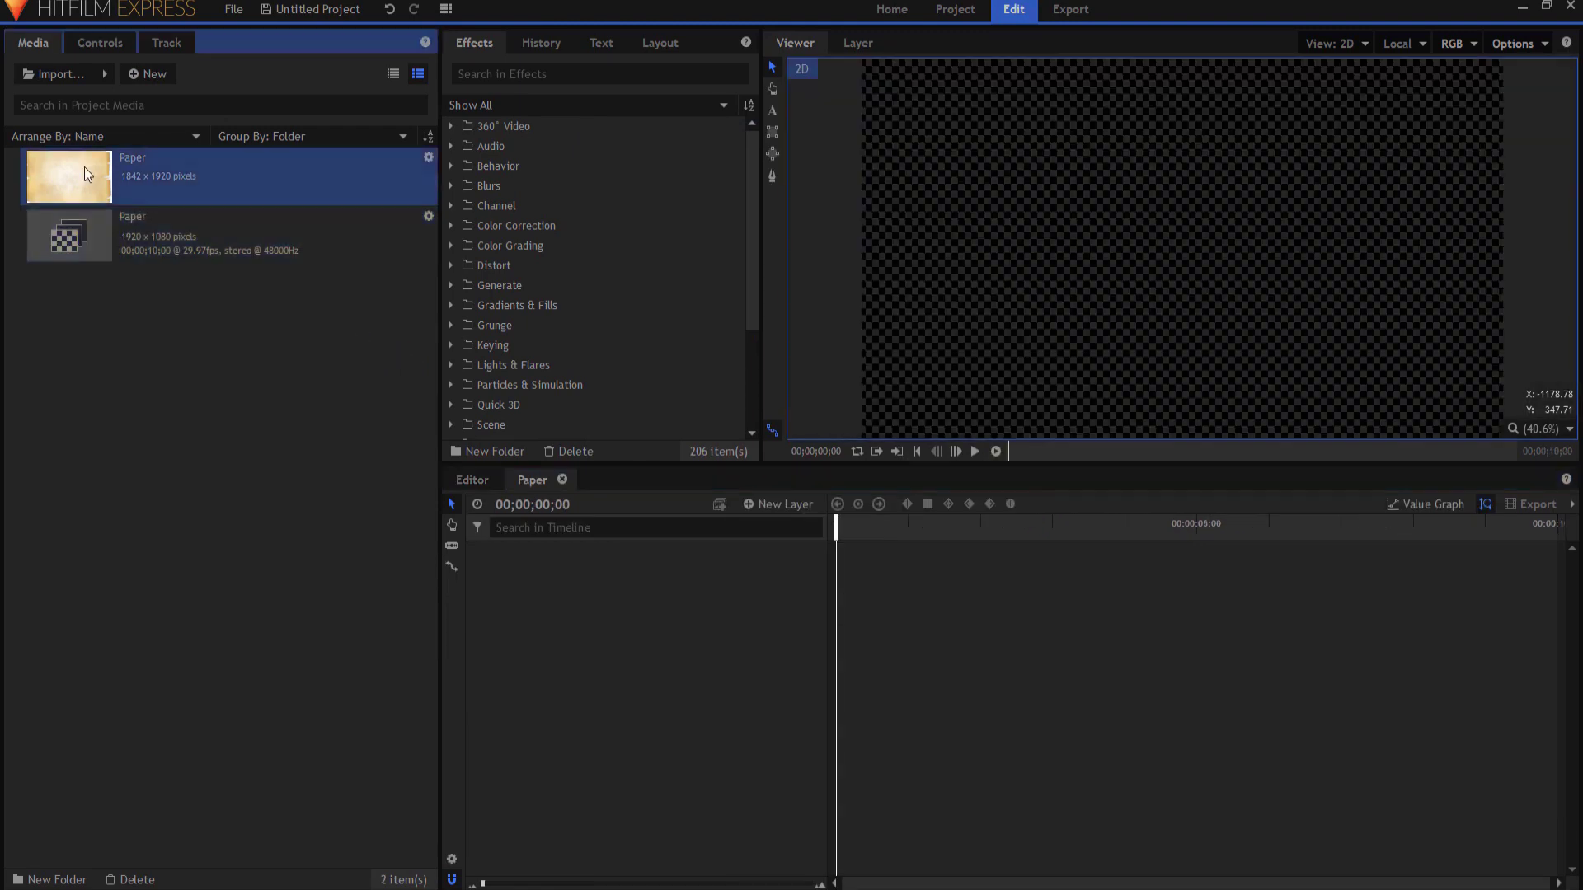
drag(84, 167, 597, 646)
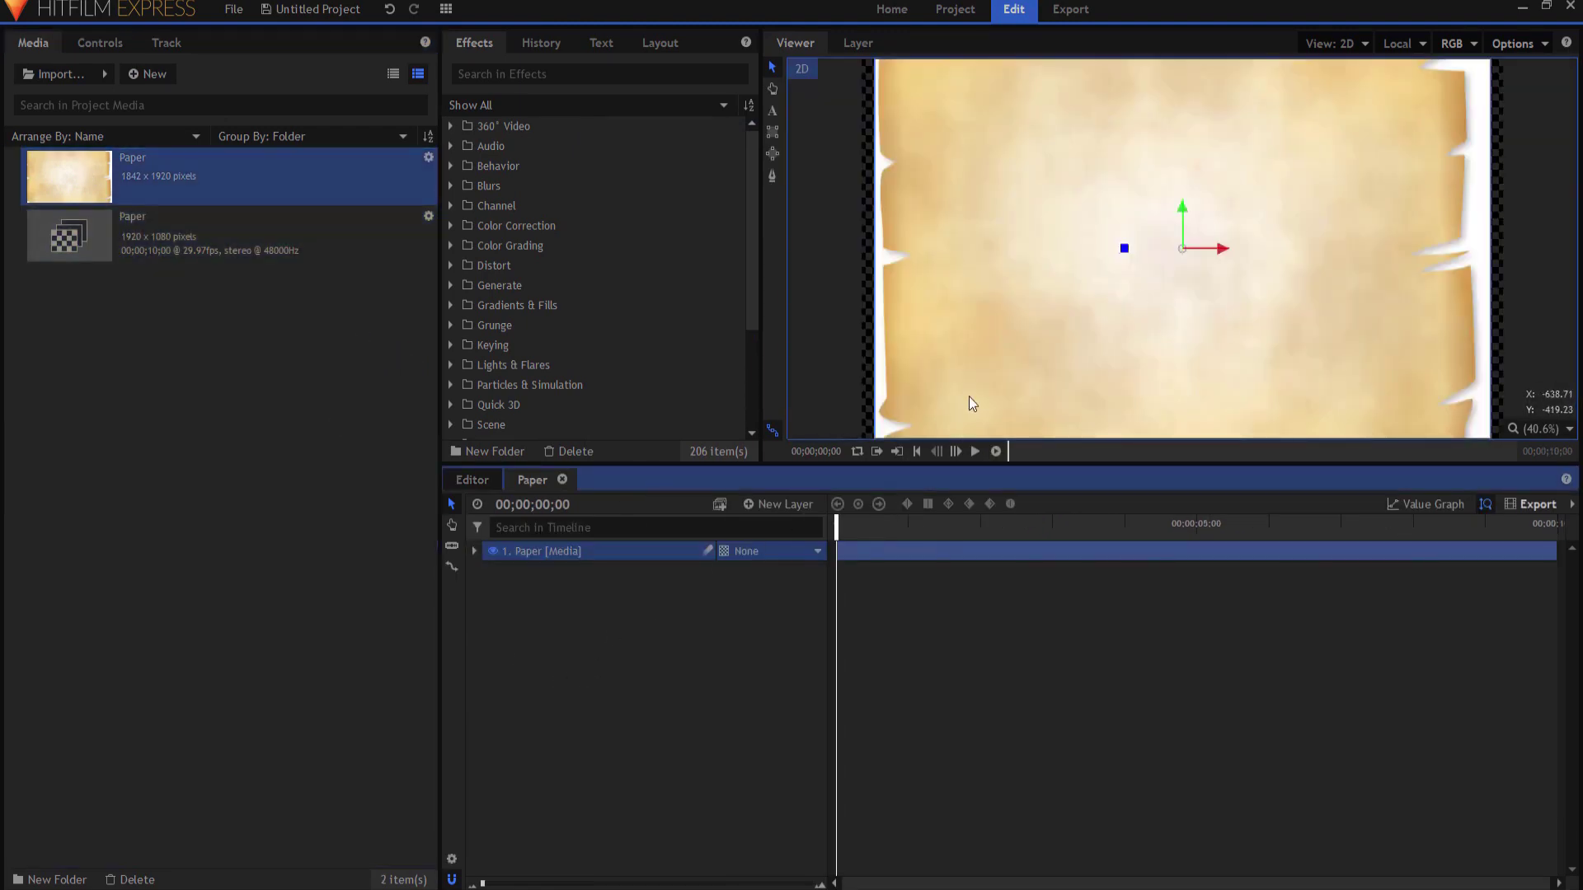
click(475, 551)
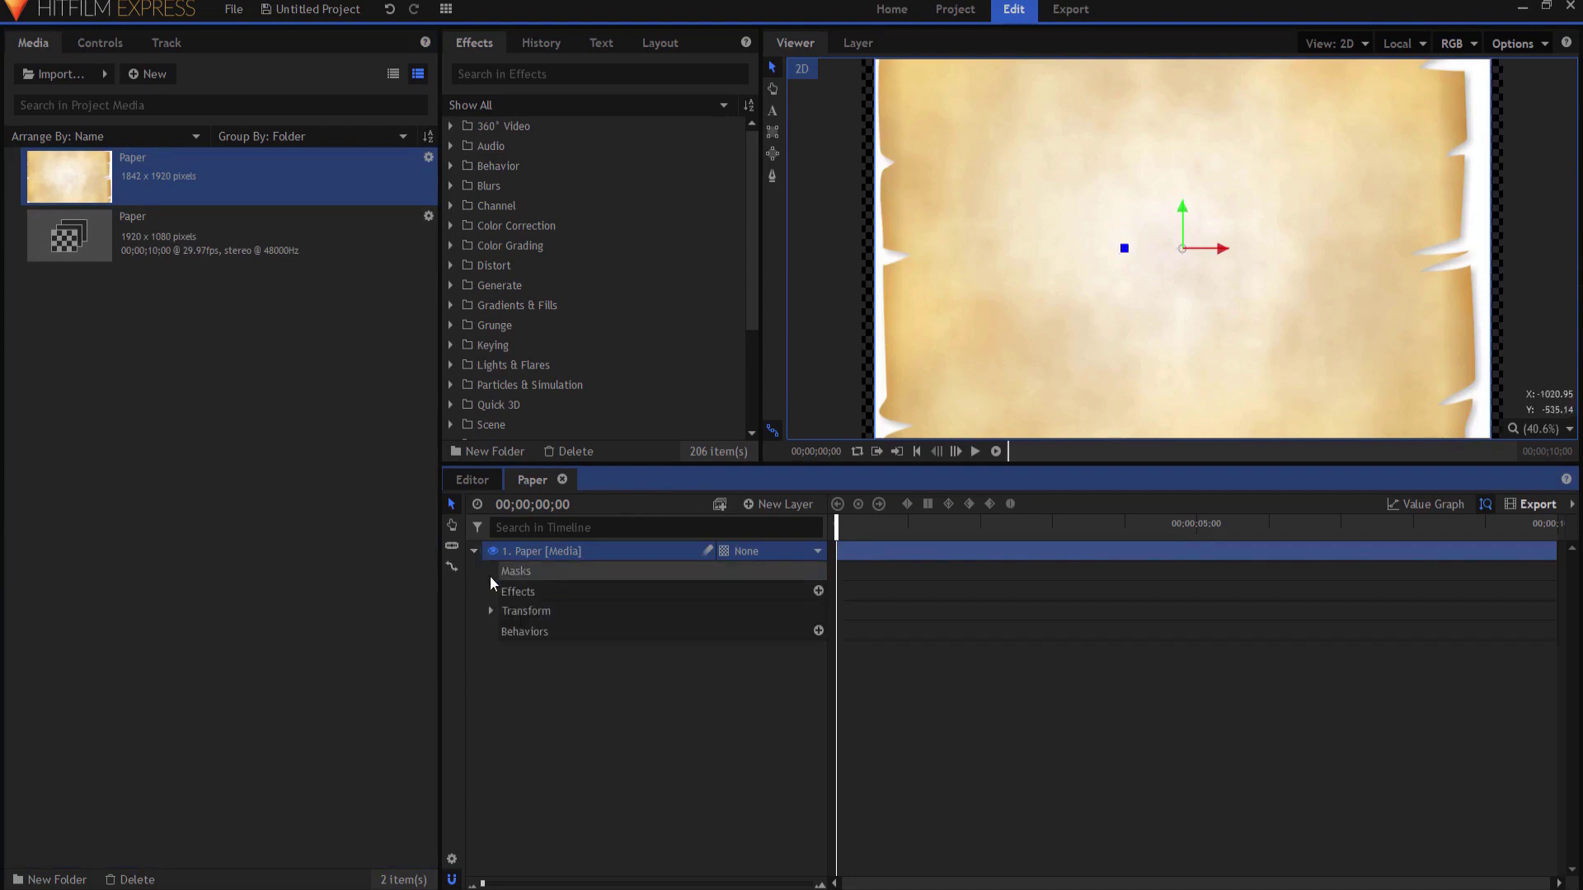
click(489, 611)
drag(772, 697, 828, 698)
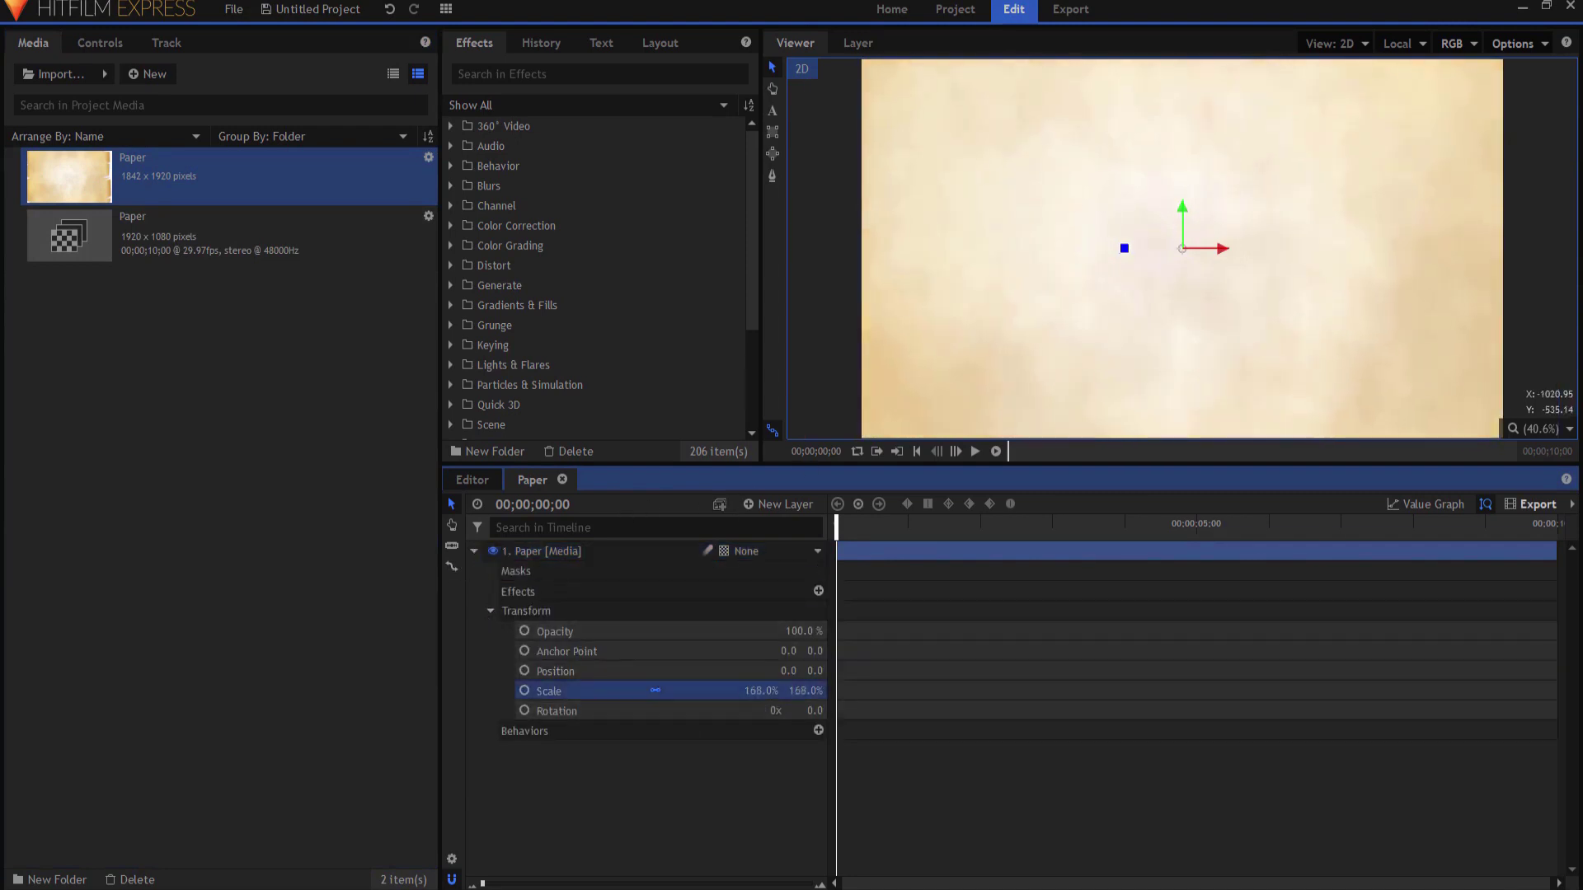
click(475, 551)
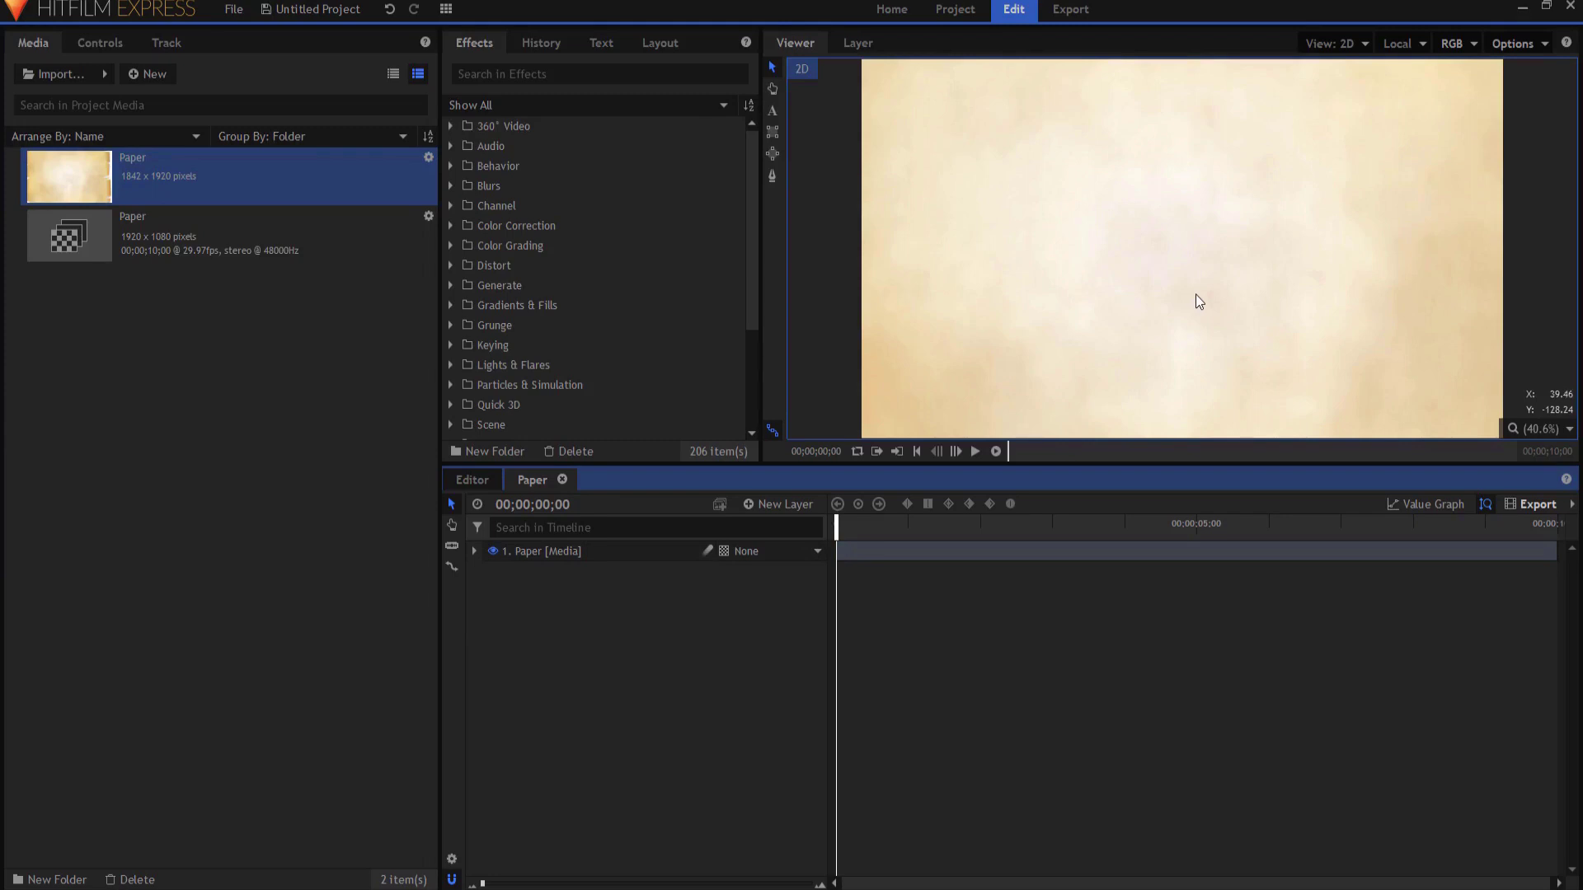
- Create a new composite shot named Matte
click(152, 75)
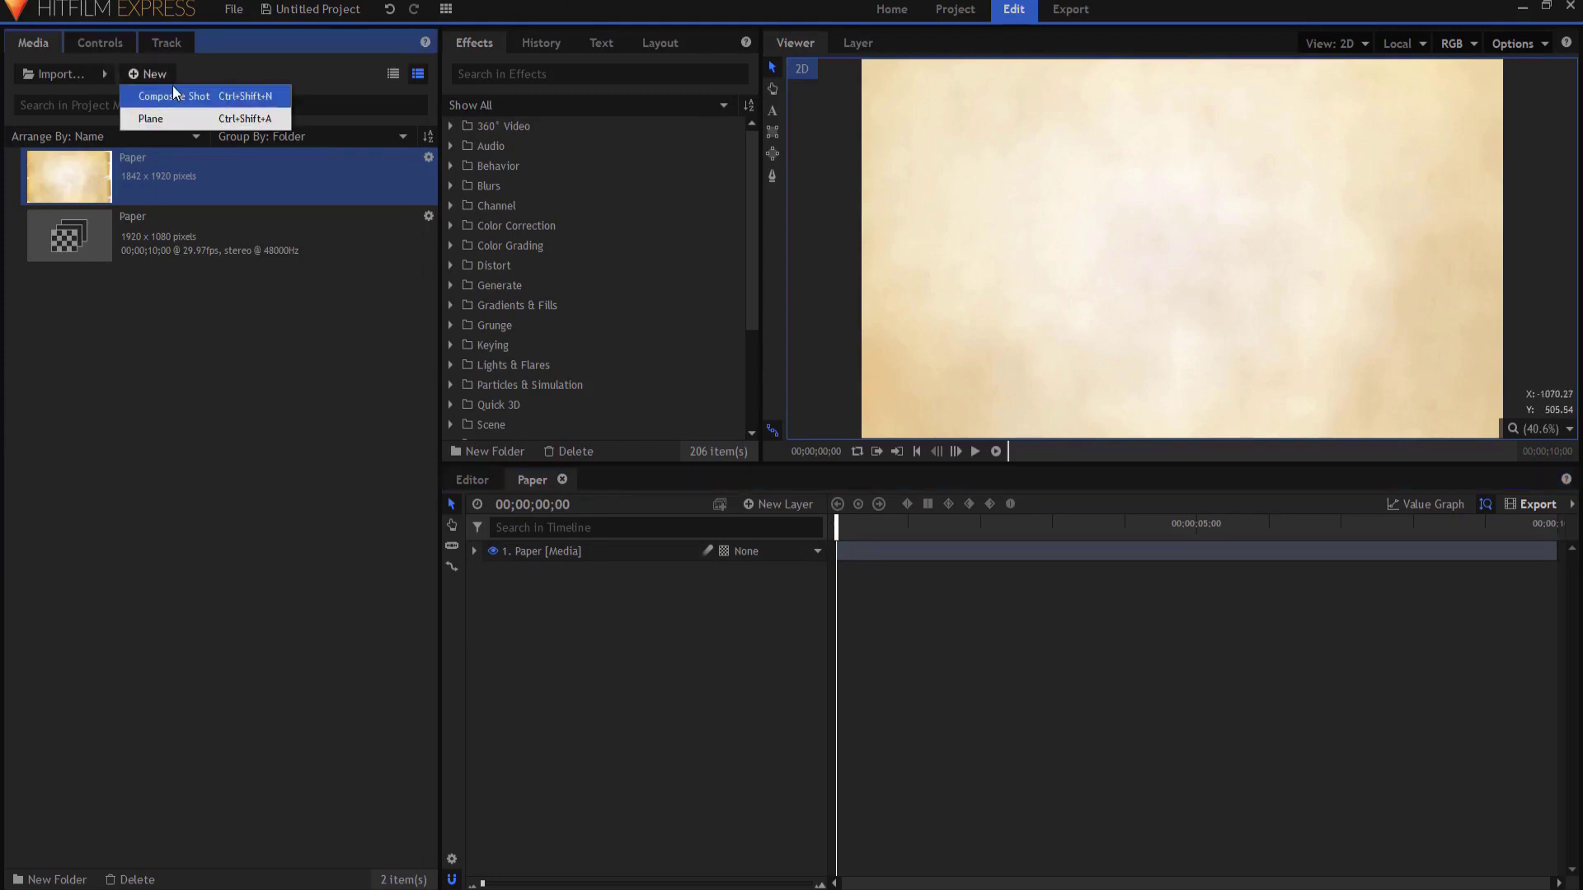
click(177, 96)
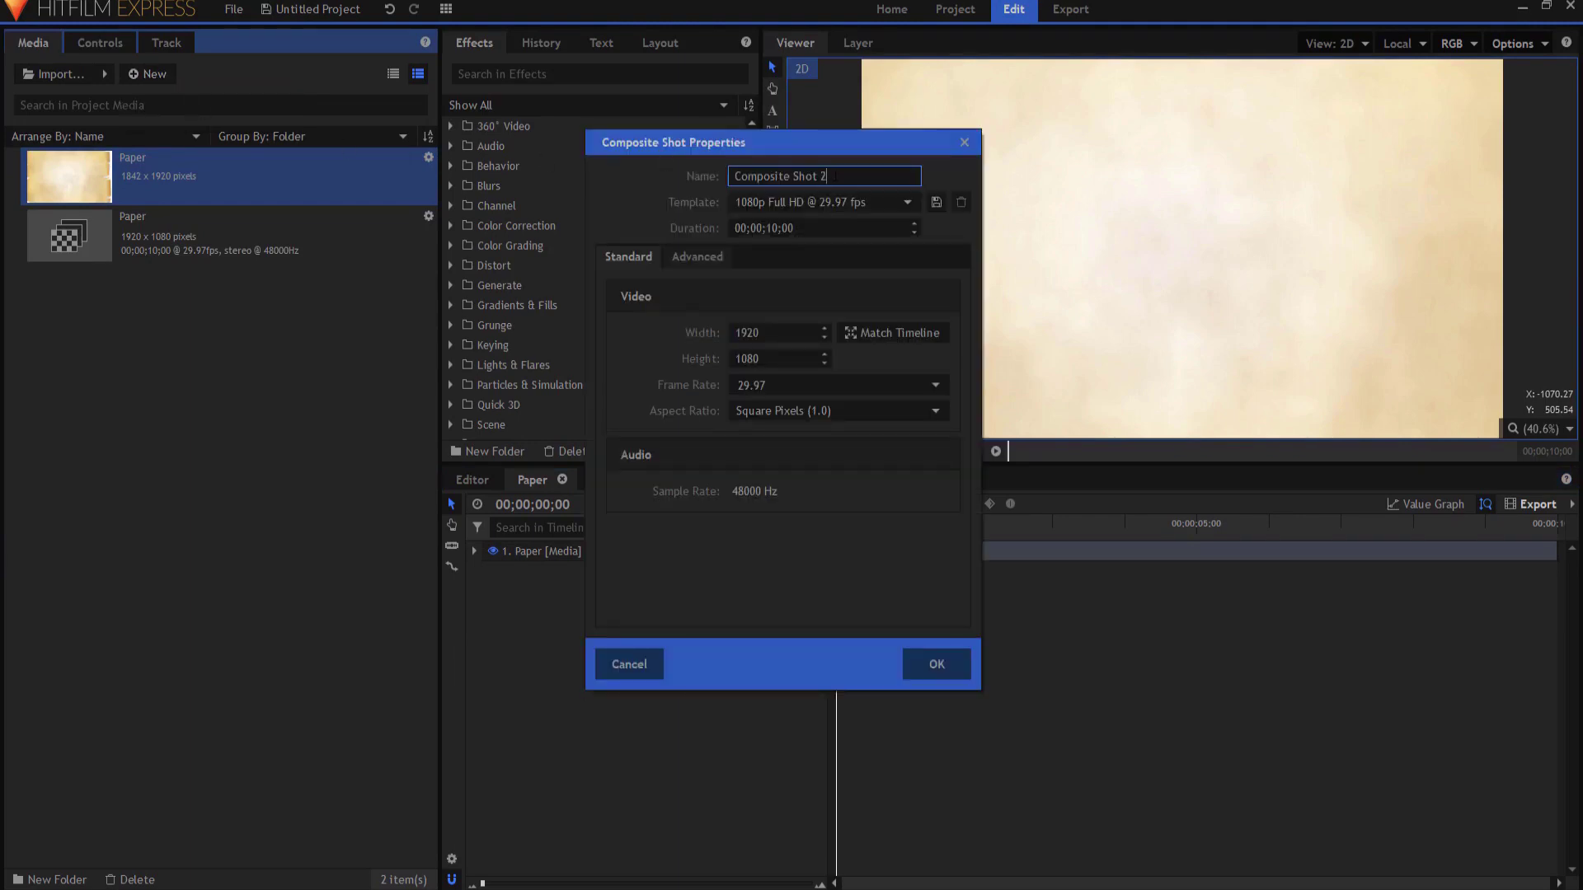
drag(833, 176, 663, 180)
text(Matte)
click(931, 666)
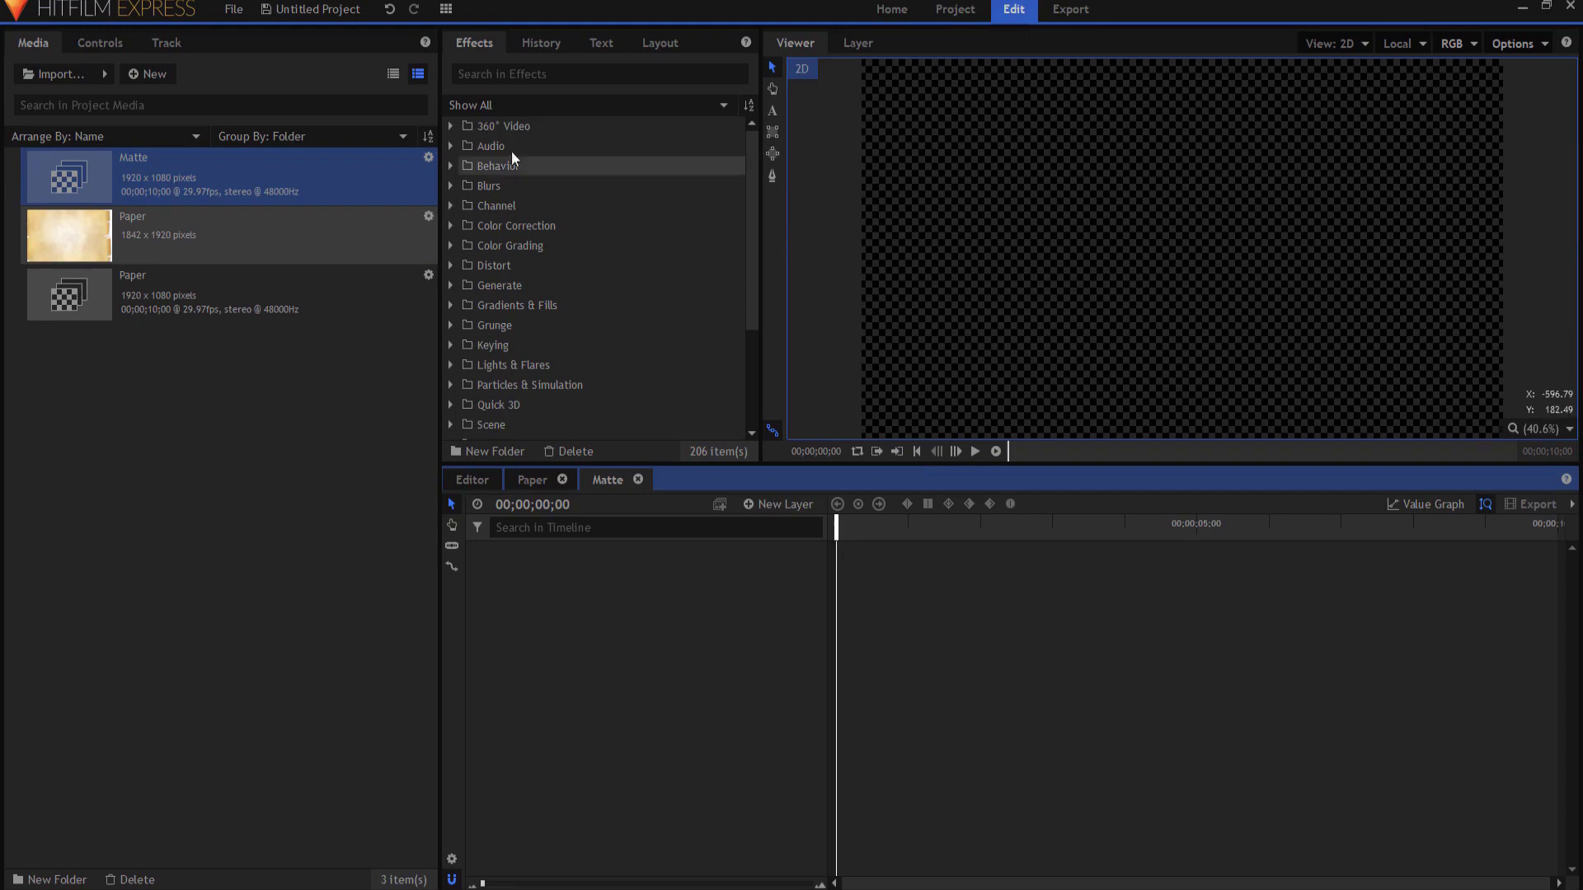
- Add a black plane layer and apply Fractal Noise to it
click(775, 497)
click(765, 523)
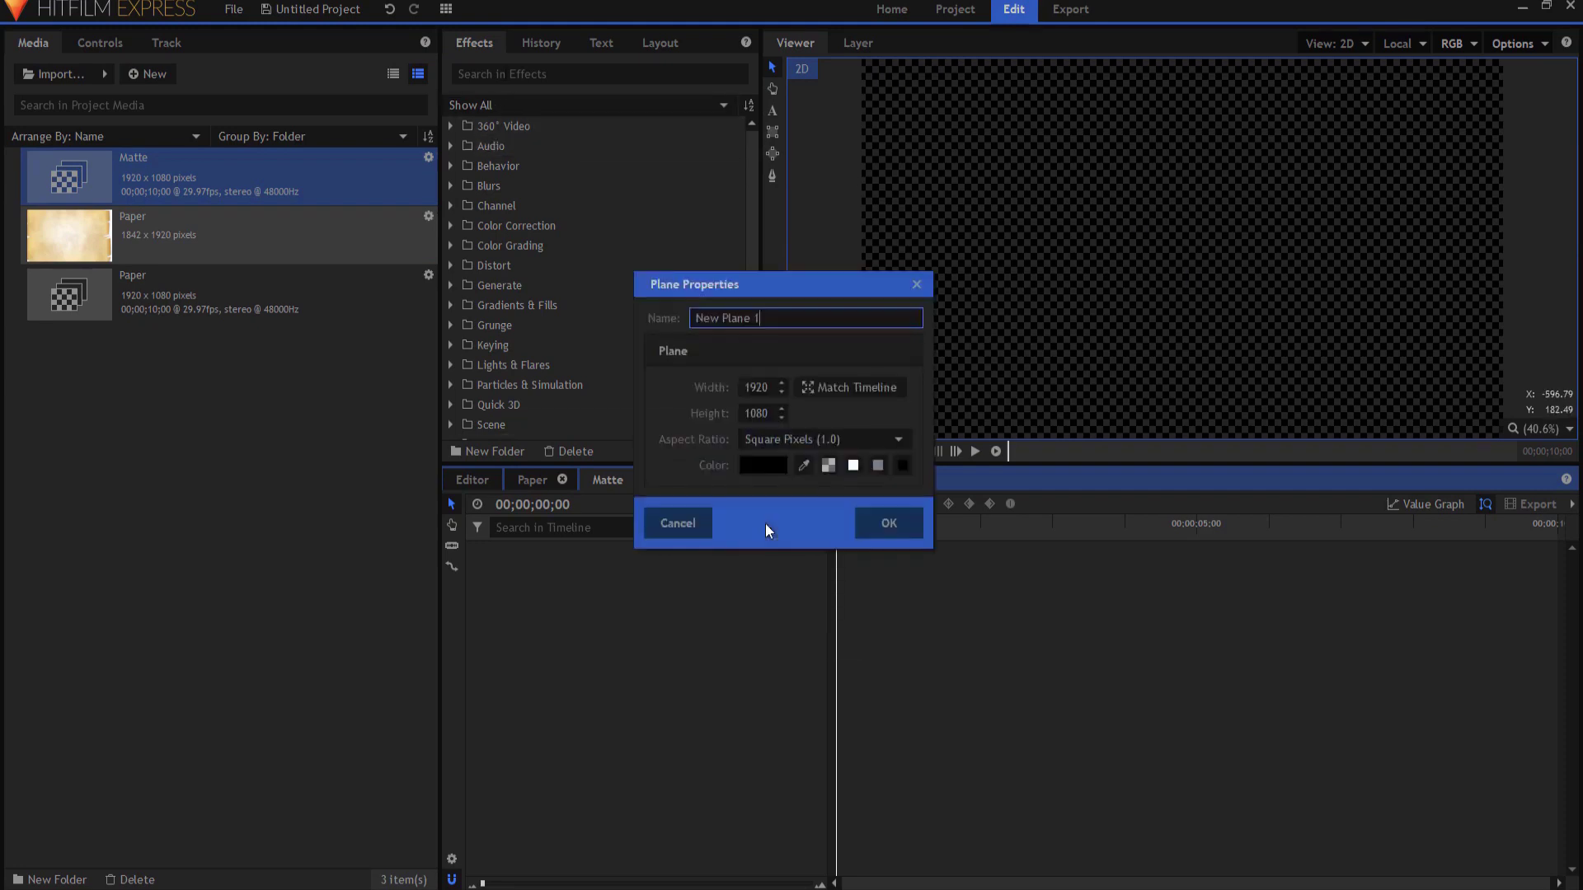
click(889, 524)
click(583, 74)
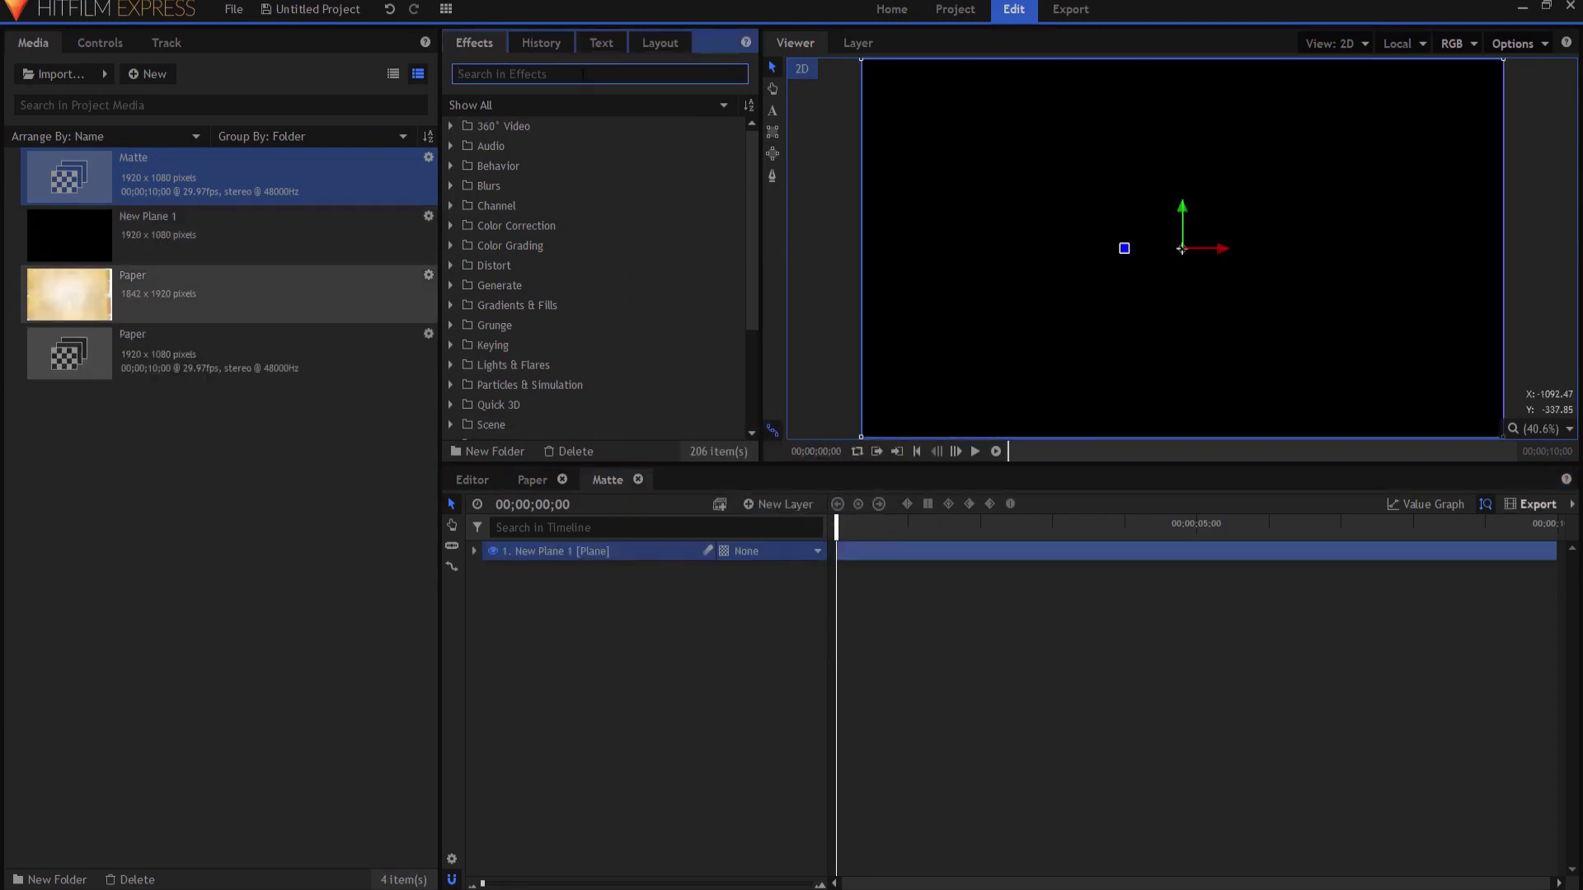
text(frac)
drag(532, 167, 568, 560)
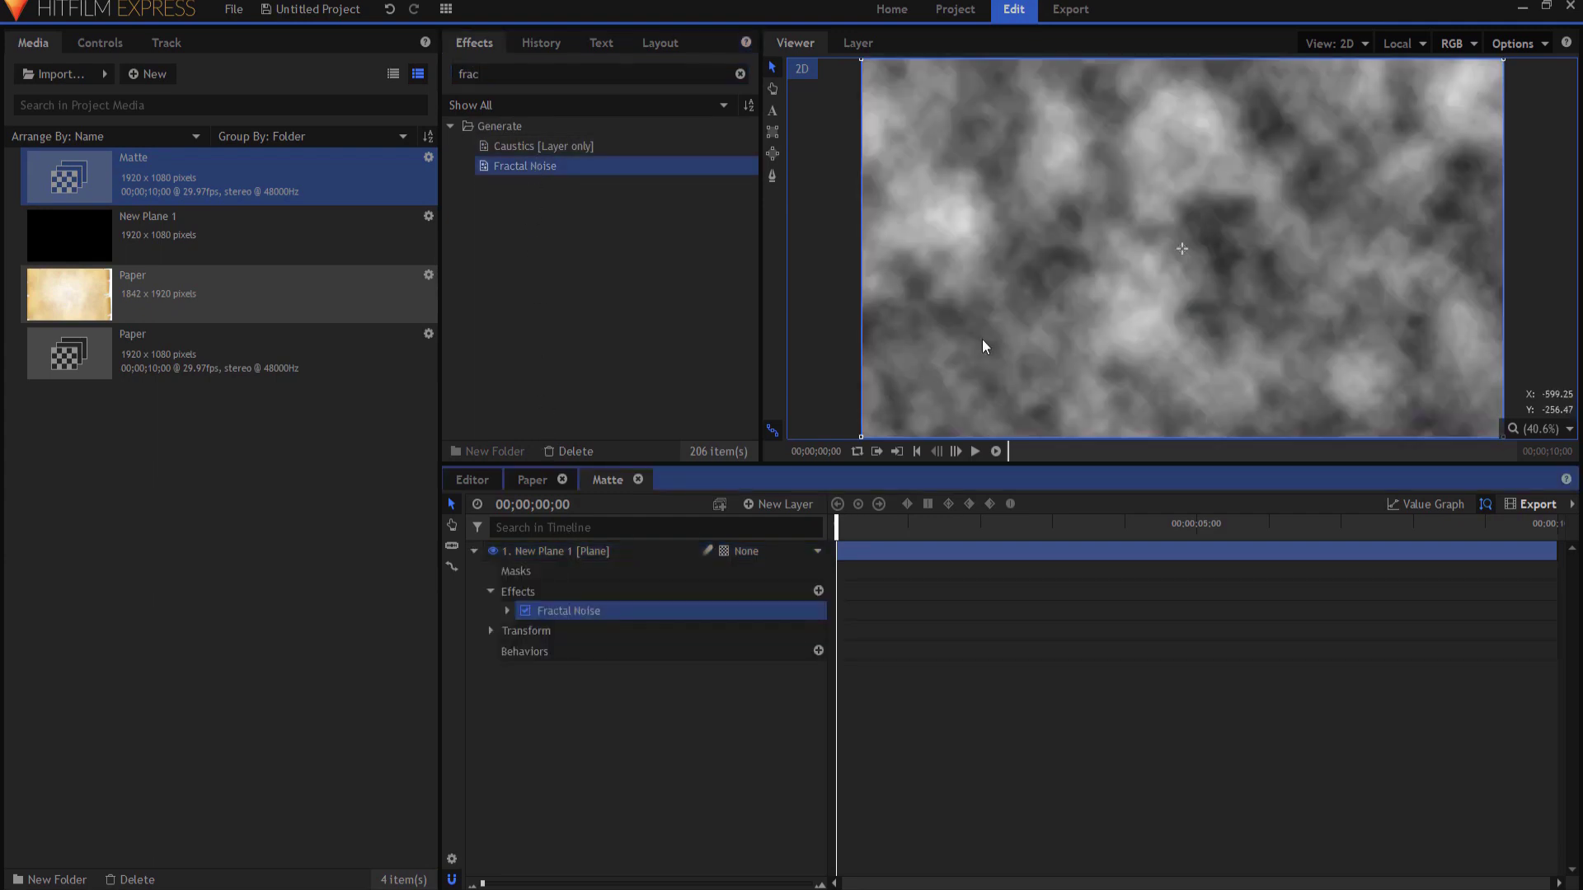
- Set Fractal Noise Exposure to 10.00 and Offset to -0.88, keyframing Offset at the start
click(506, 611)
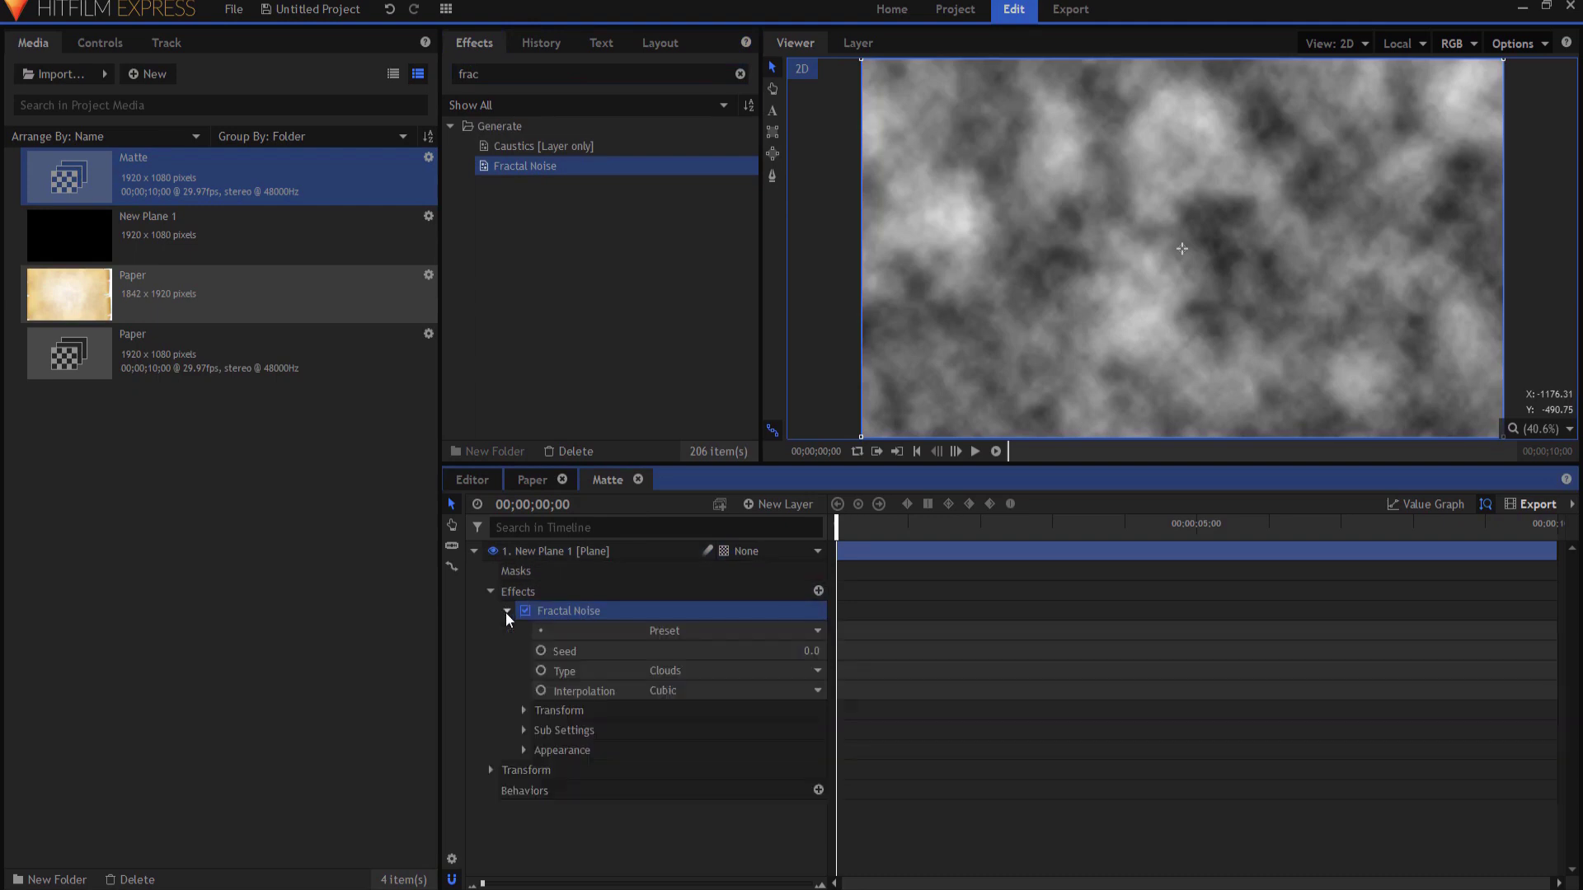
click(522, 750)
scroll(521, 748, down, 1)
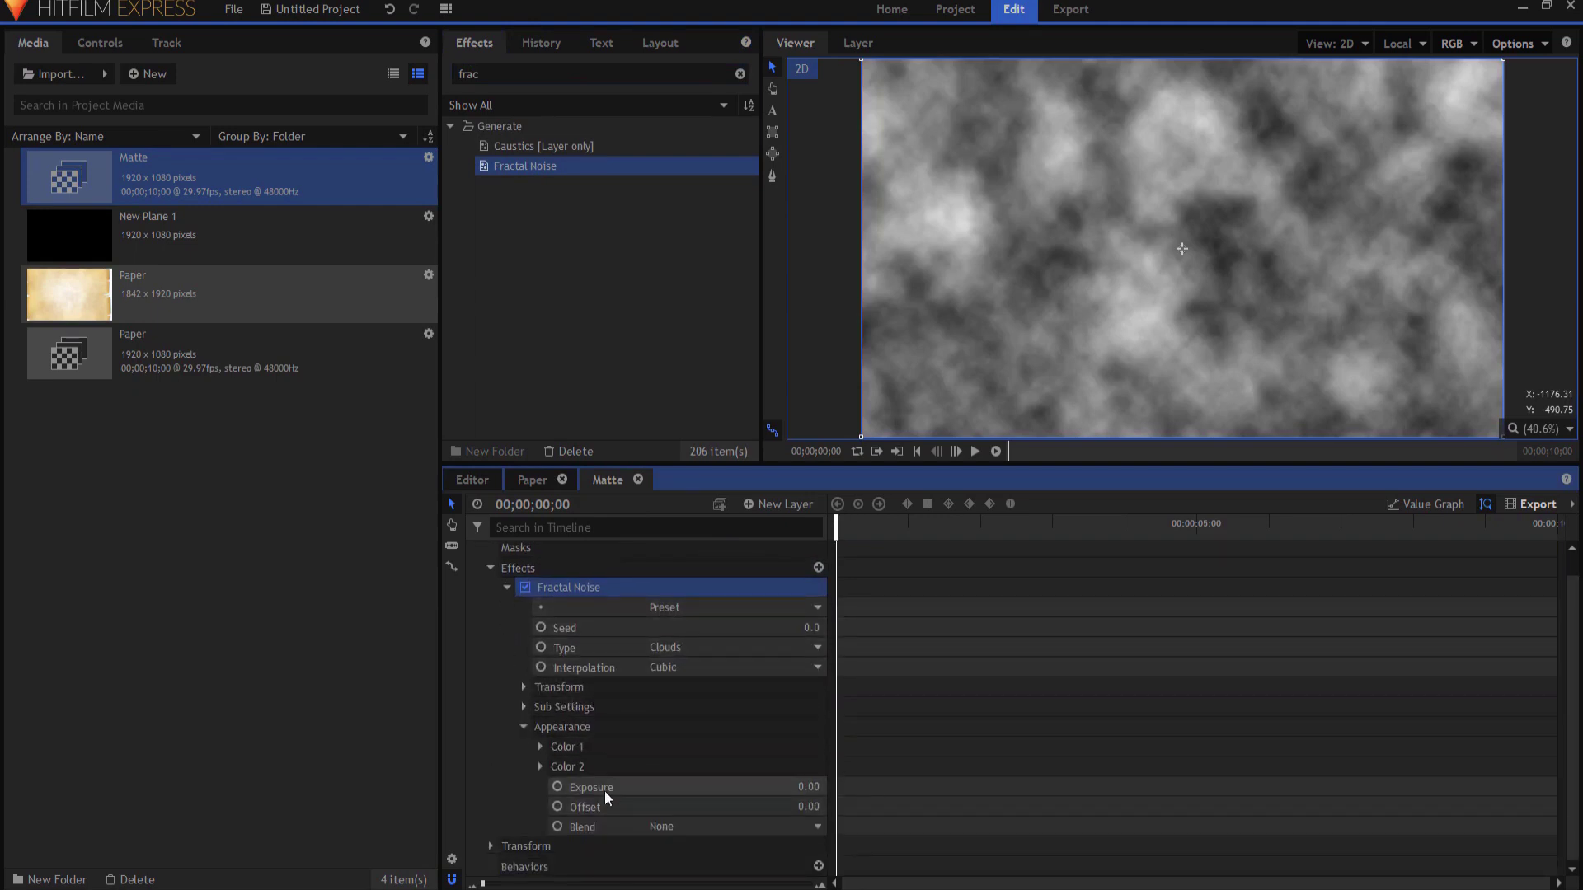
drag(808, 786, 824, 786)
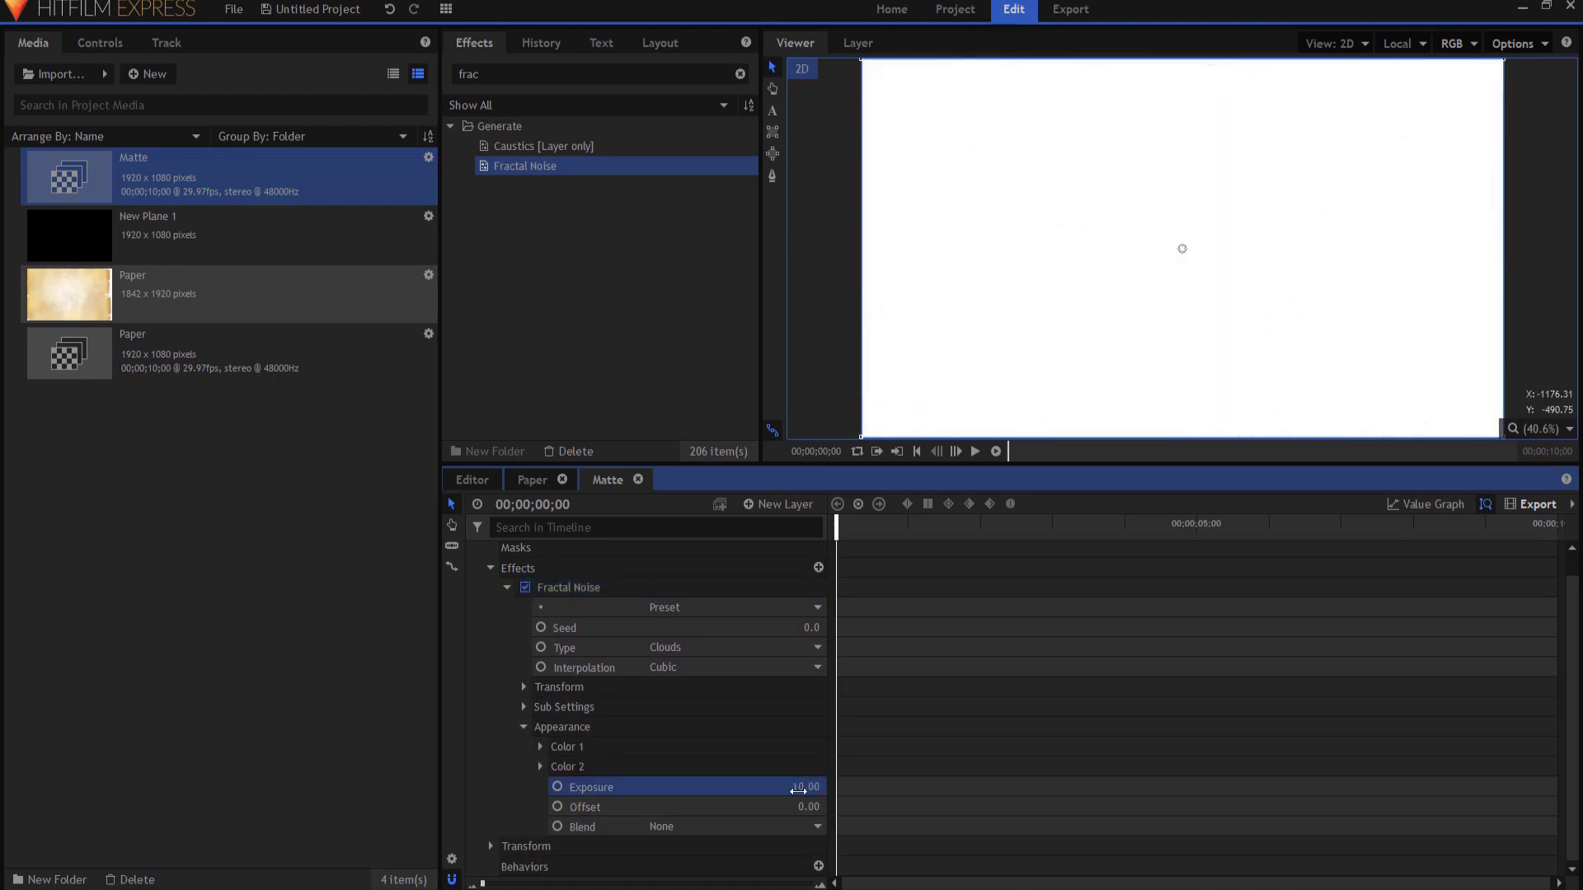
drag(808, 806, 777, 806)
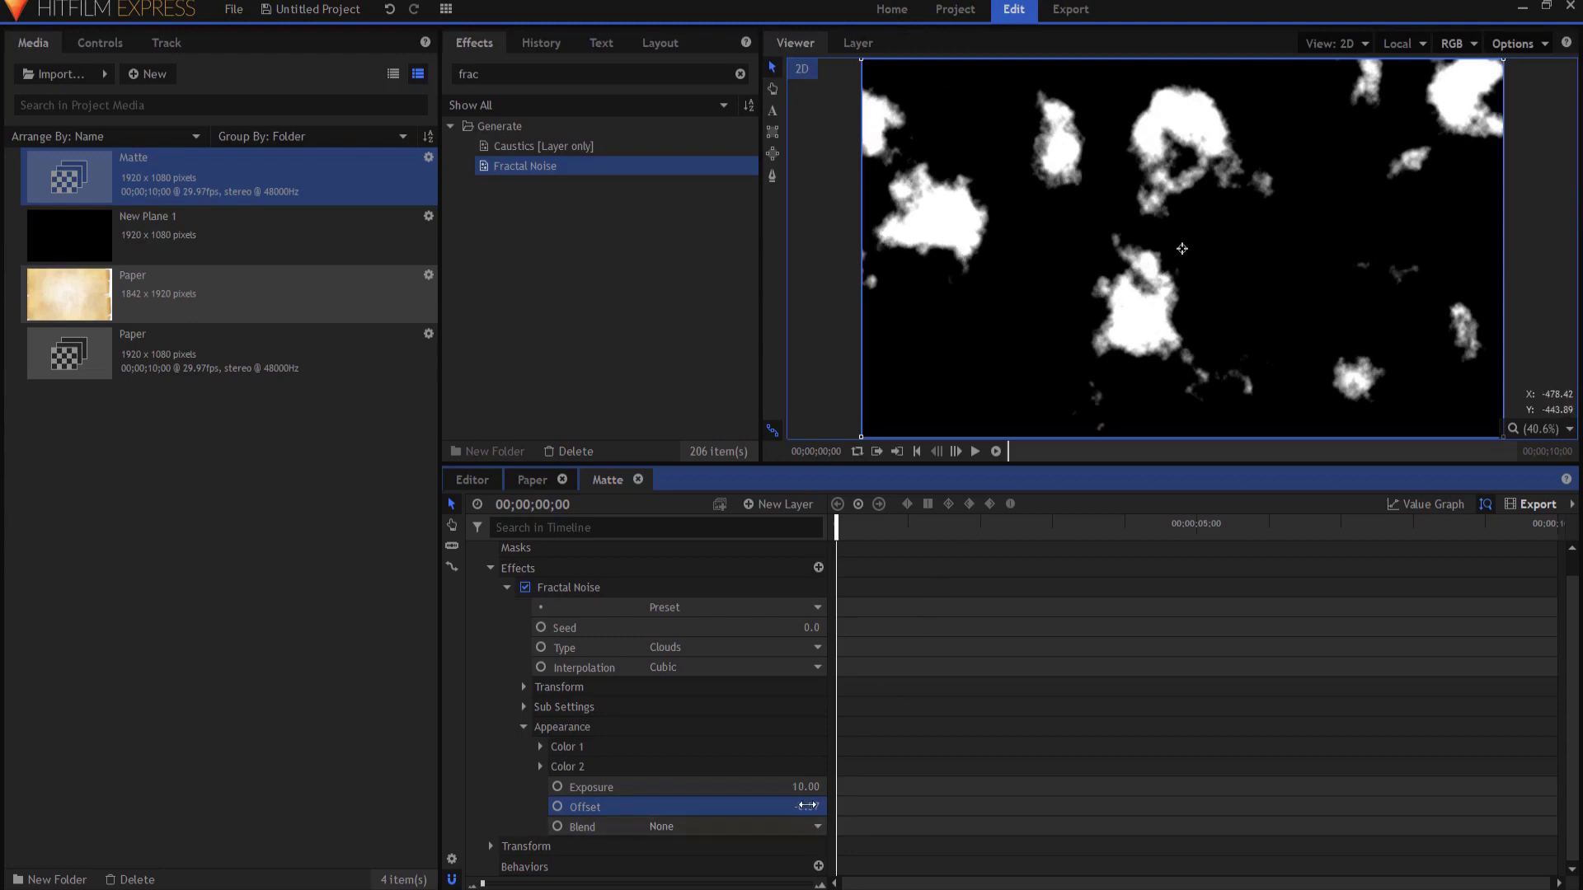
drag(806, 806, 757, 806)
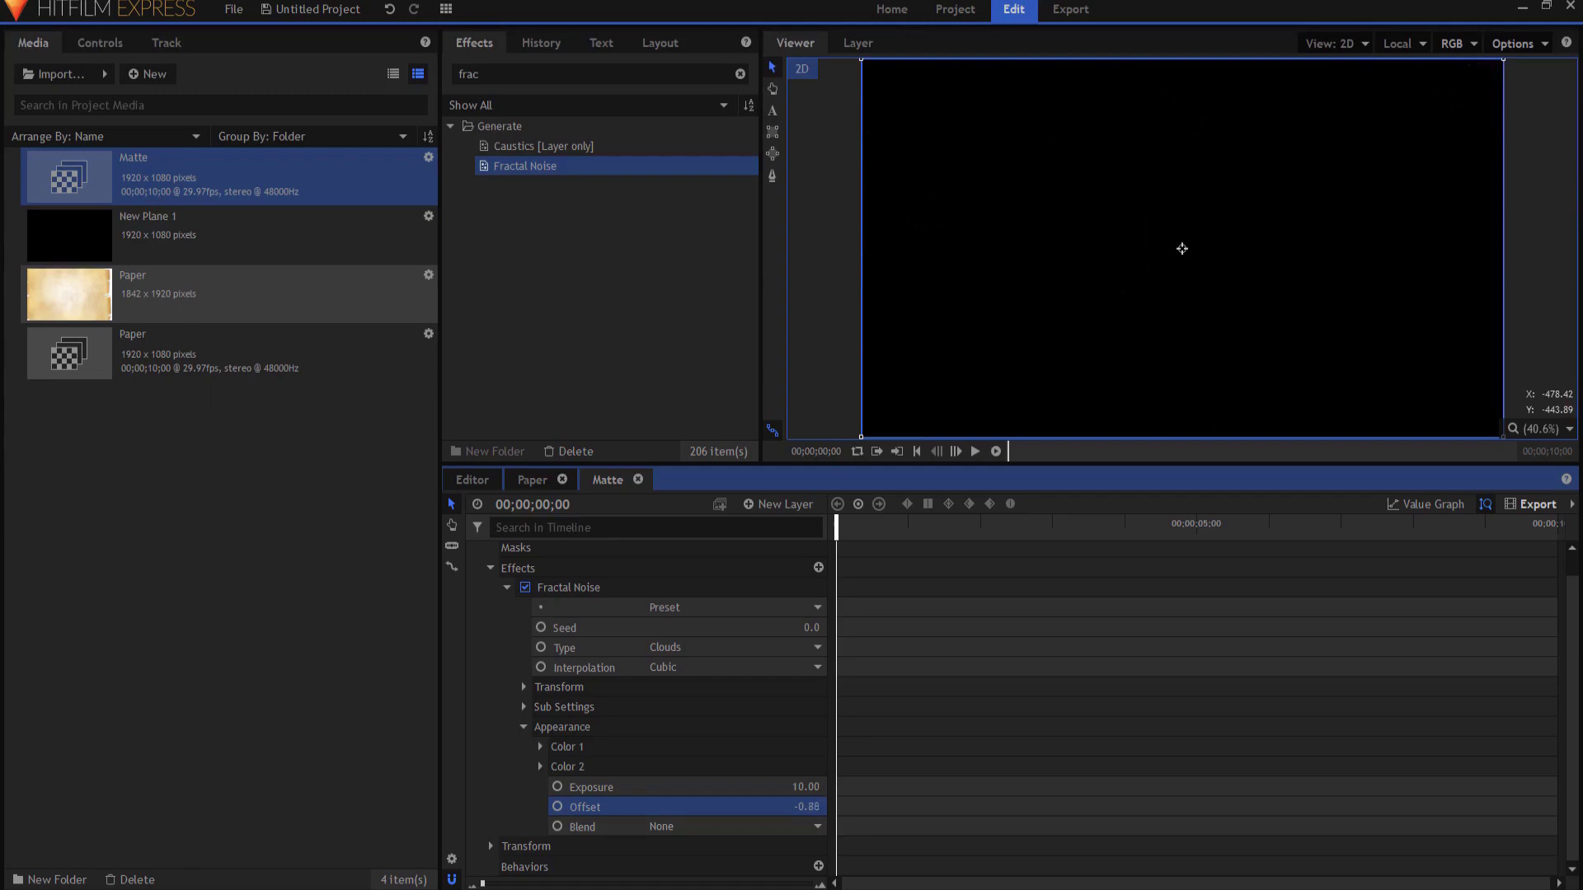
click(557, 806)
- Keyframe Offset at 0.00 at the shot's end and preview the matte animation from the start
drag(836, 522, 1571, 505)
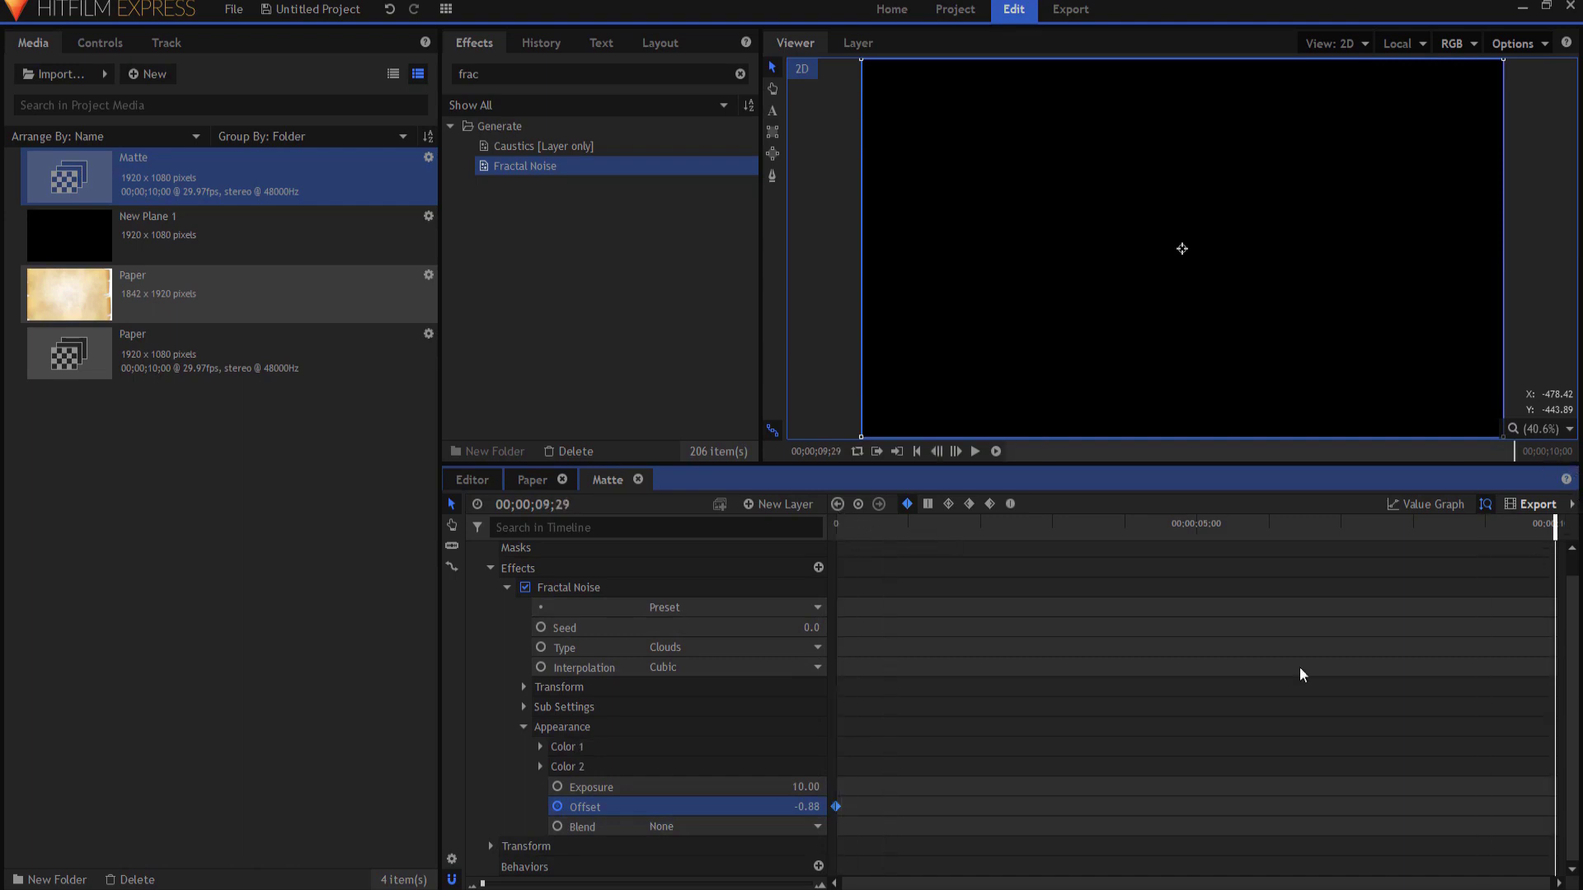
click(800, 805)
key(Return)
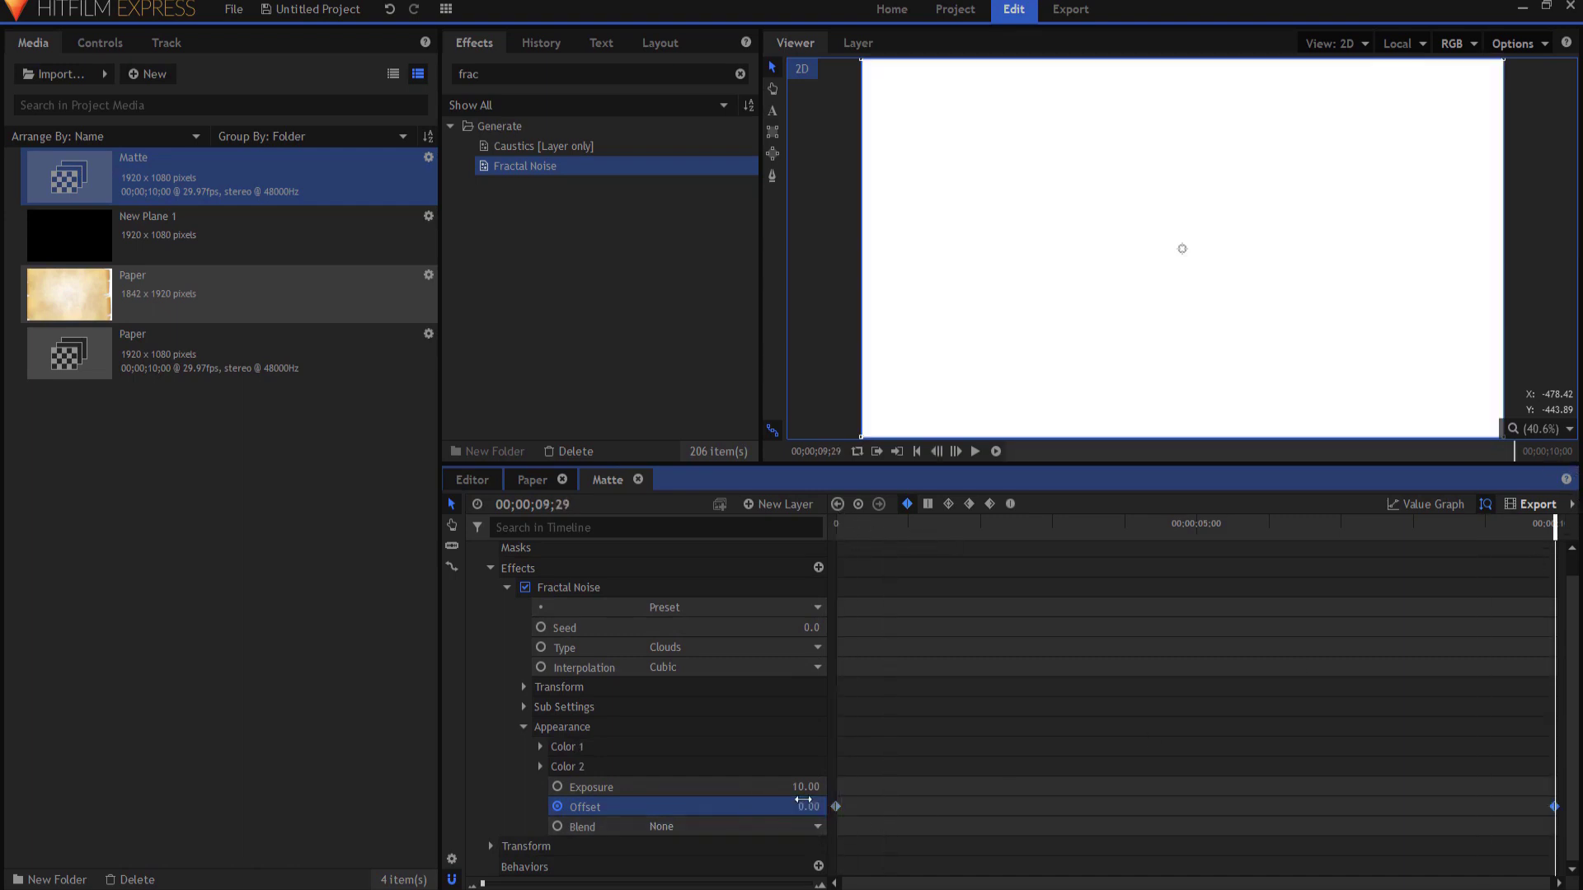
click(917, 451)
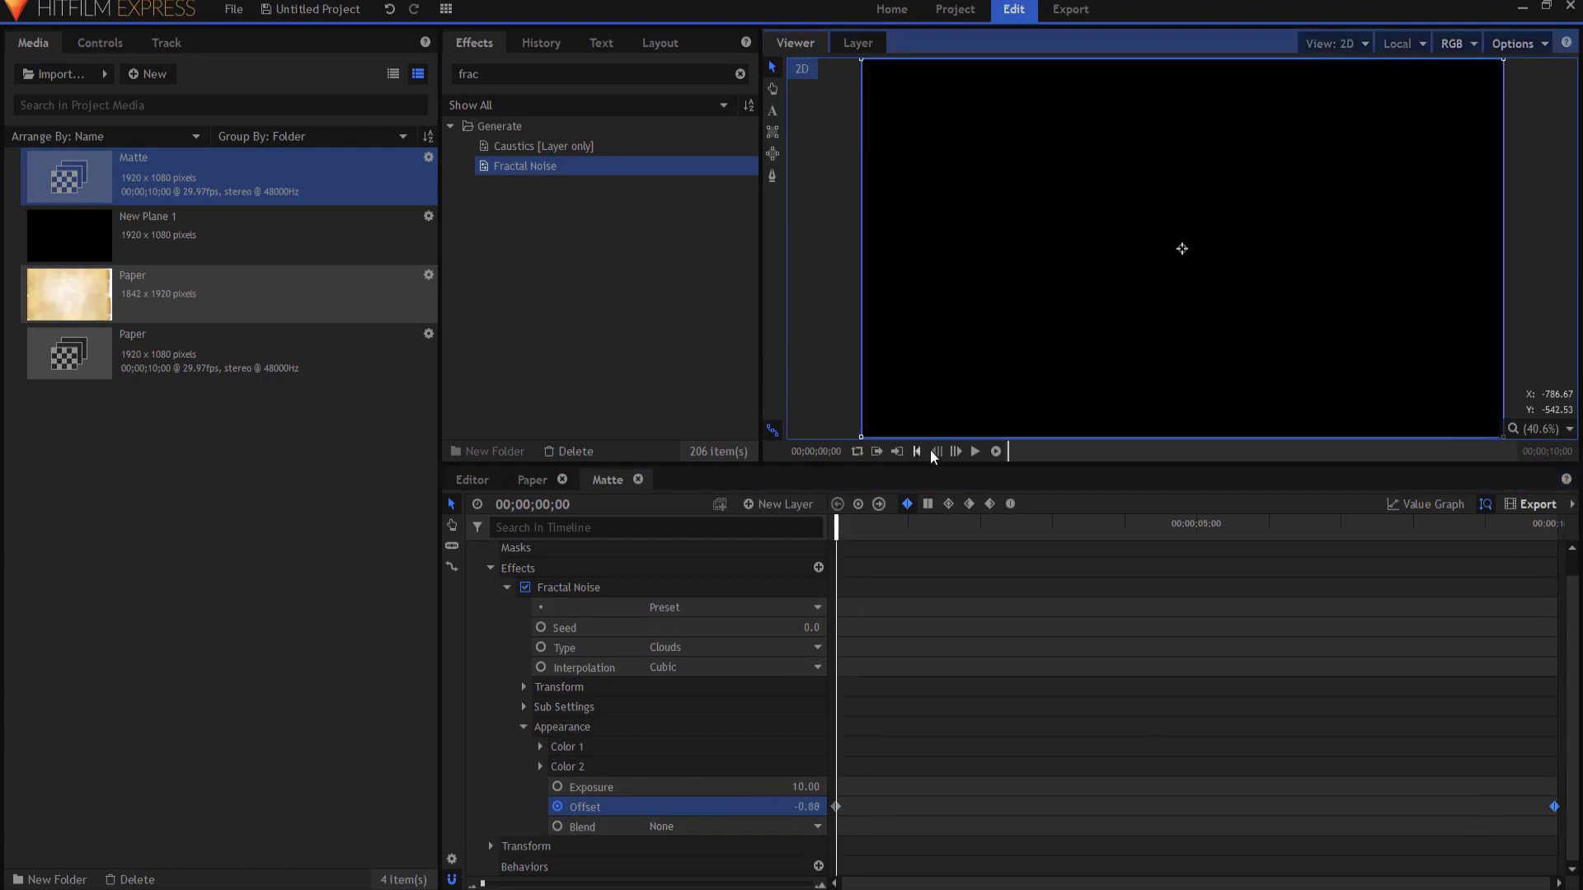
click(974, 452)
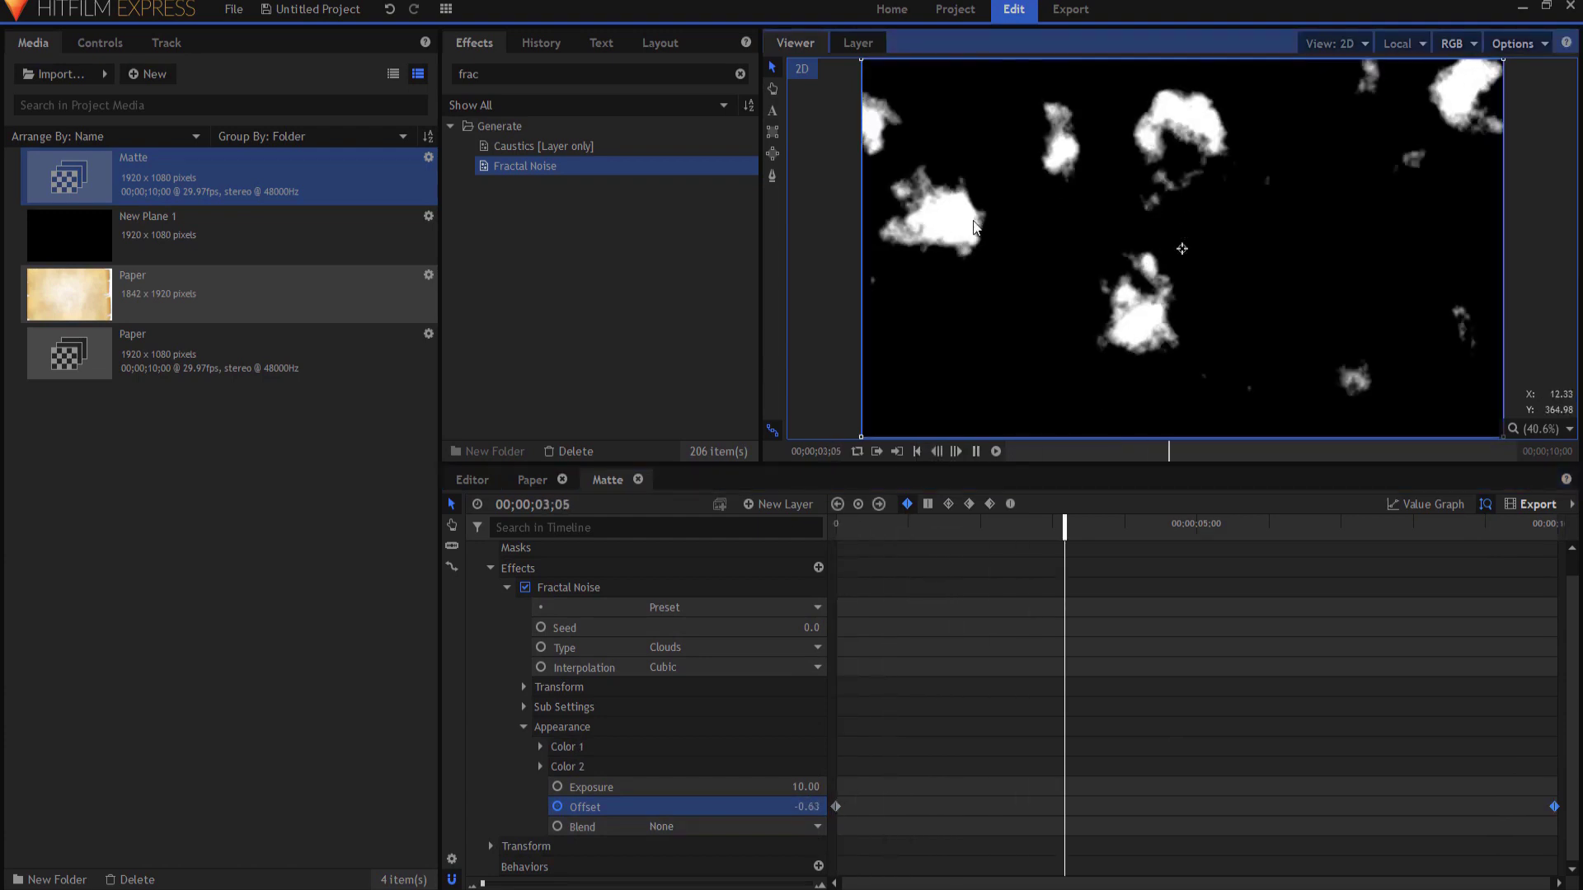
key(space)
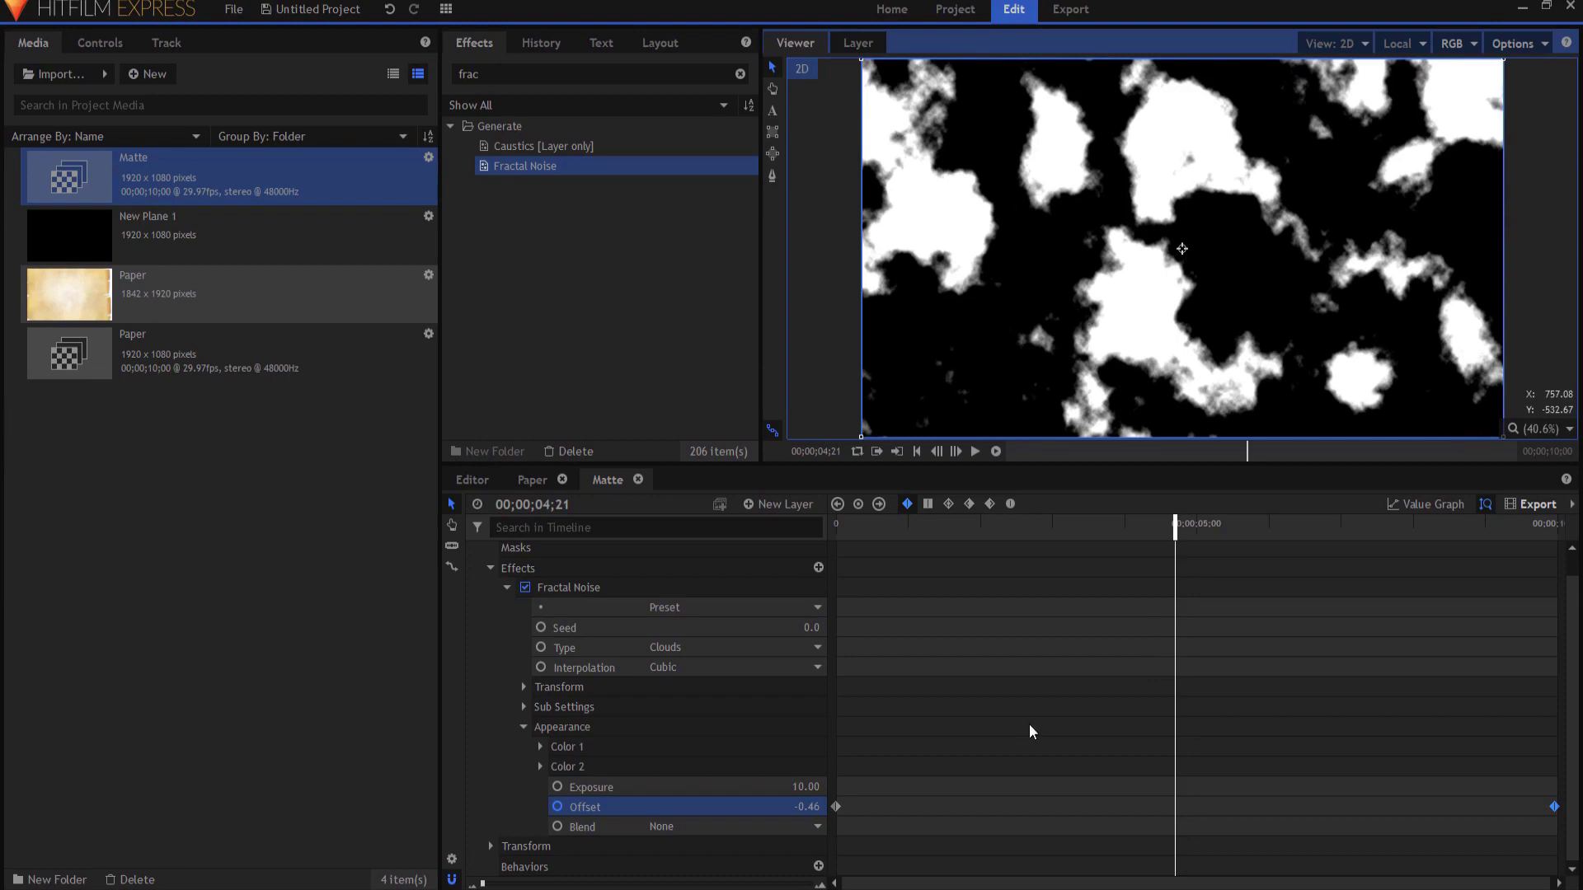
click(522, 686)
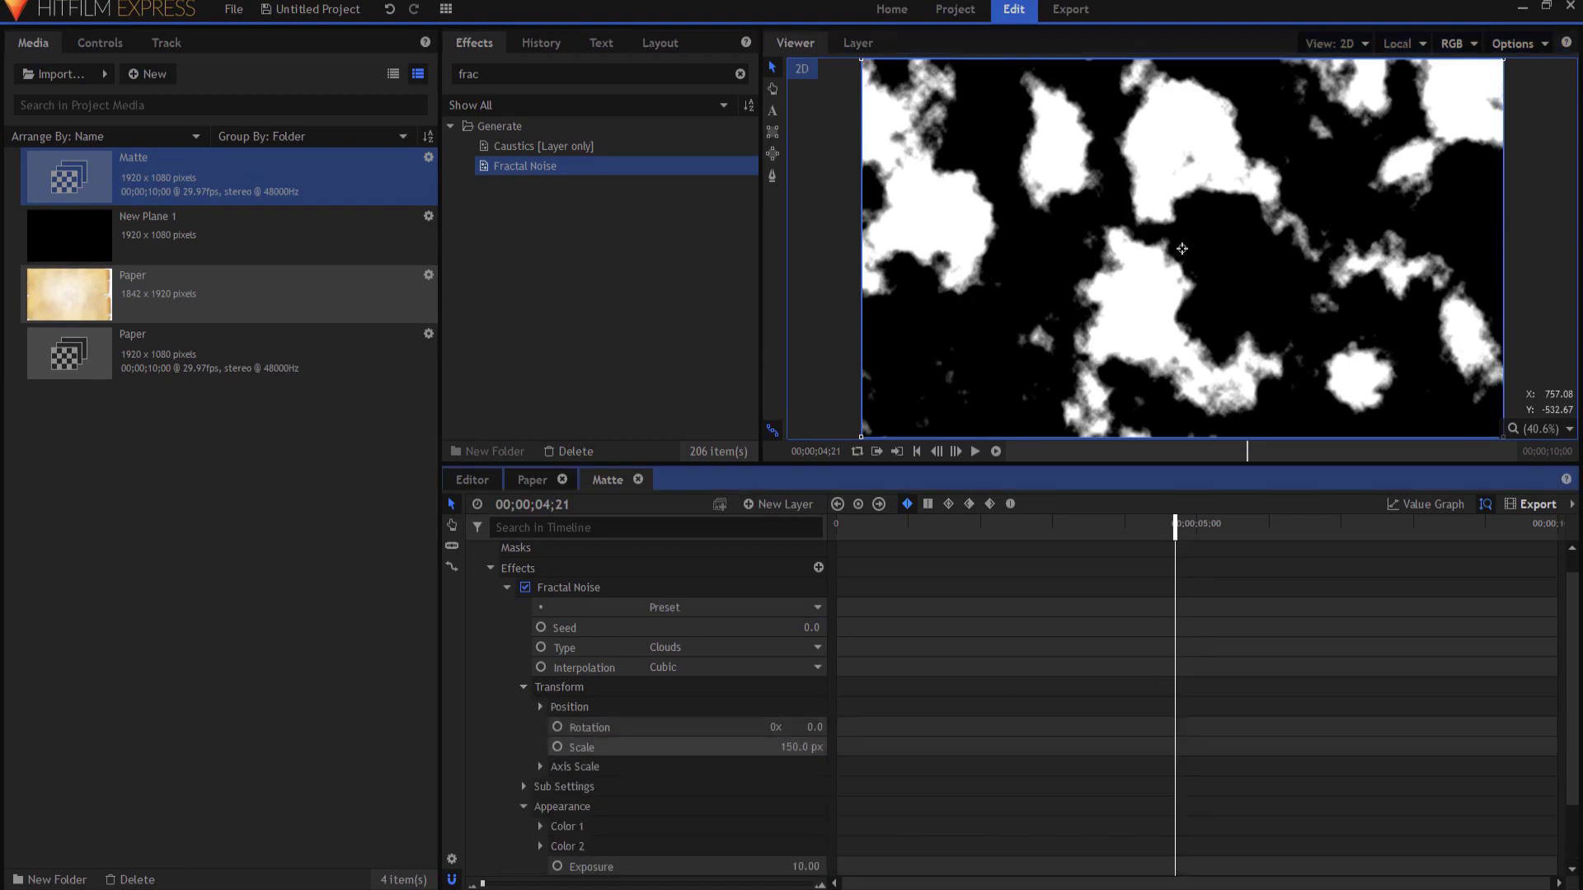
- Keep the noise scale at 150 px and scrub around 4 seconds to check the blobs
drag(792, 747, 791, 746)
click(522, 790)
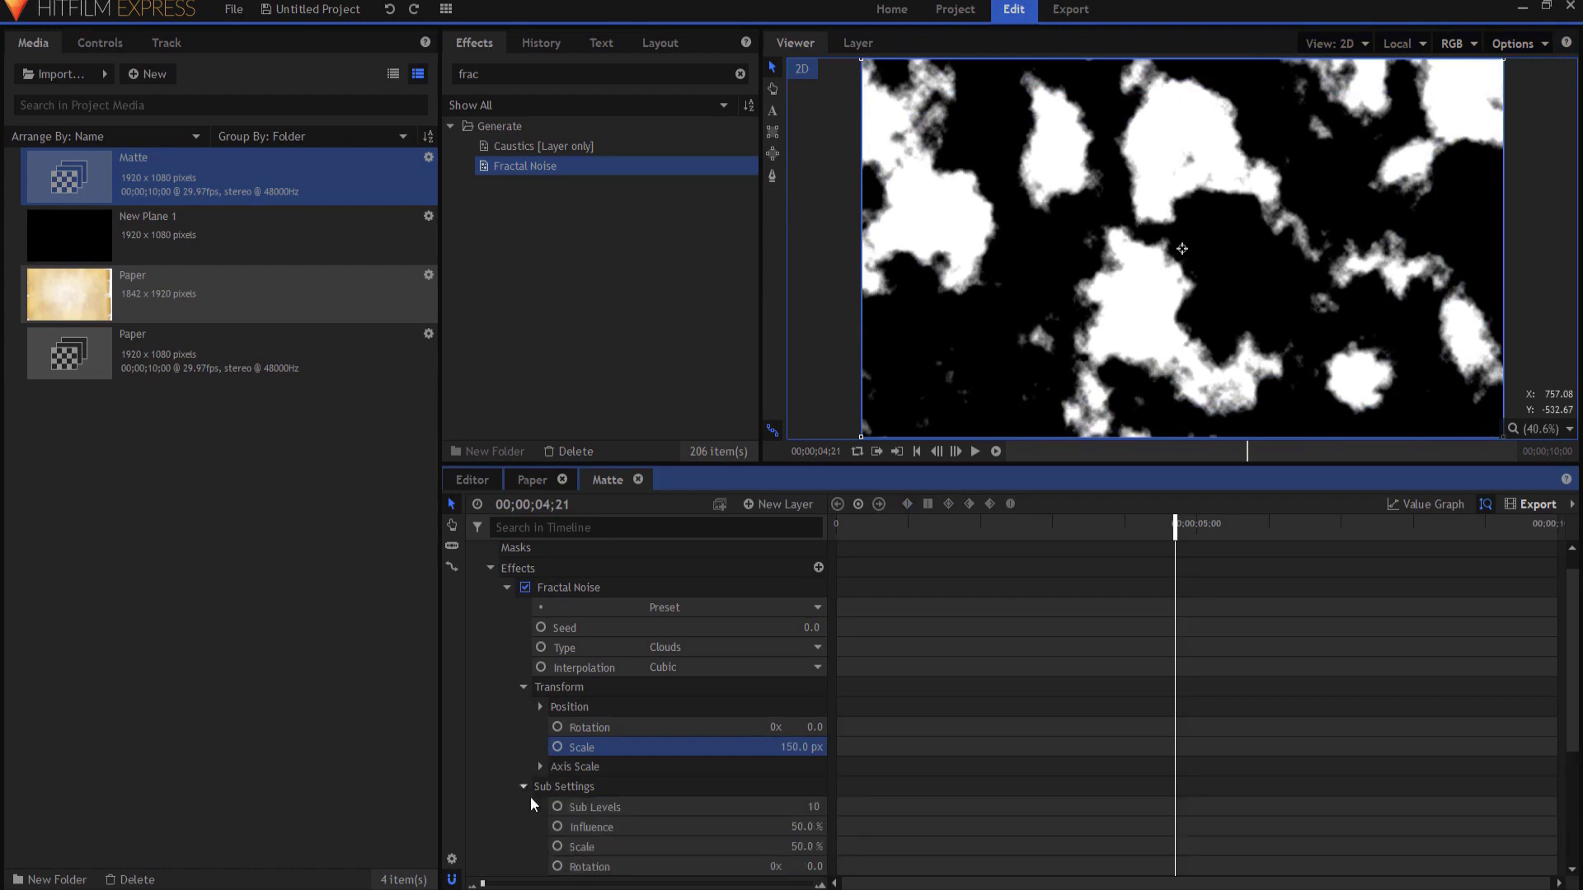
scroll(577, 790, down, 3)
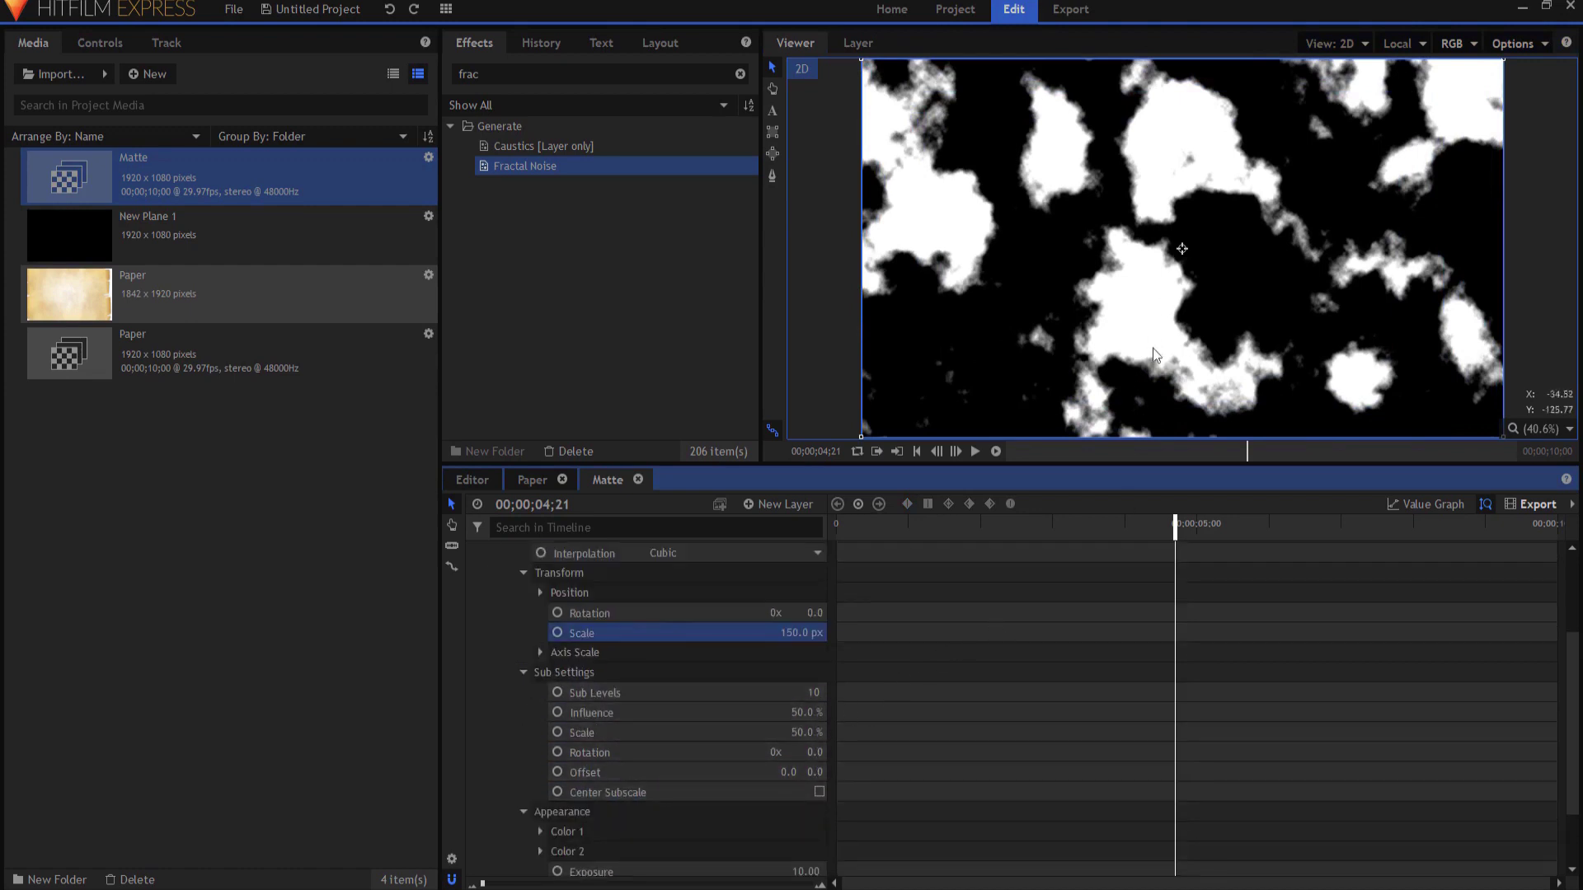
drag(1177, 530, 1270, 524)
click(1149, 534)
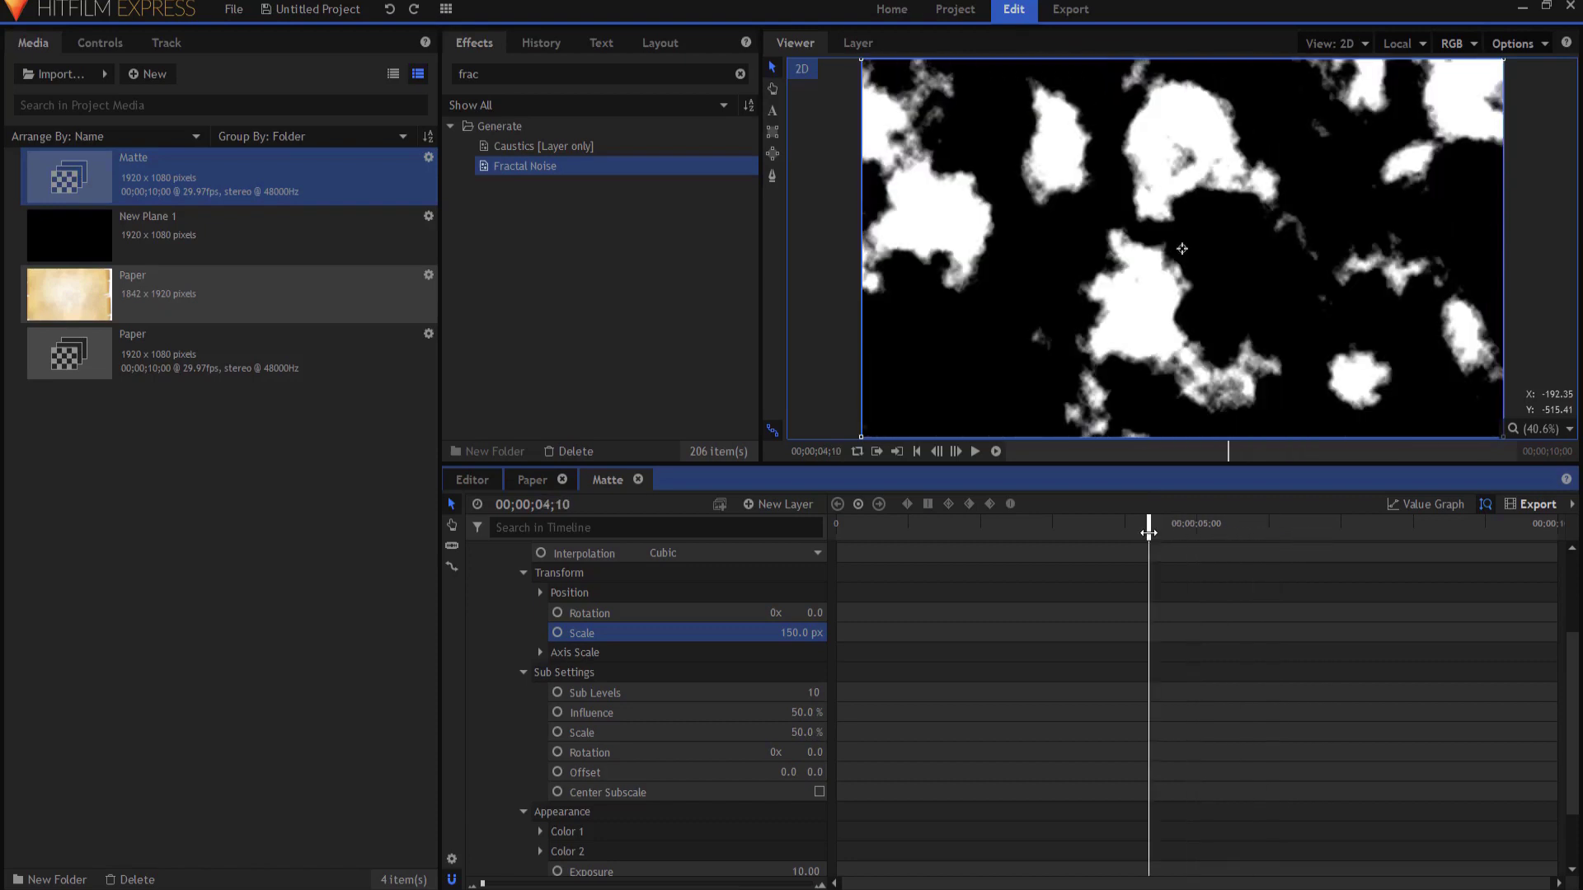
drag(1137, 534, 1083, 533)
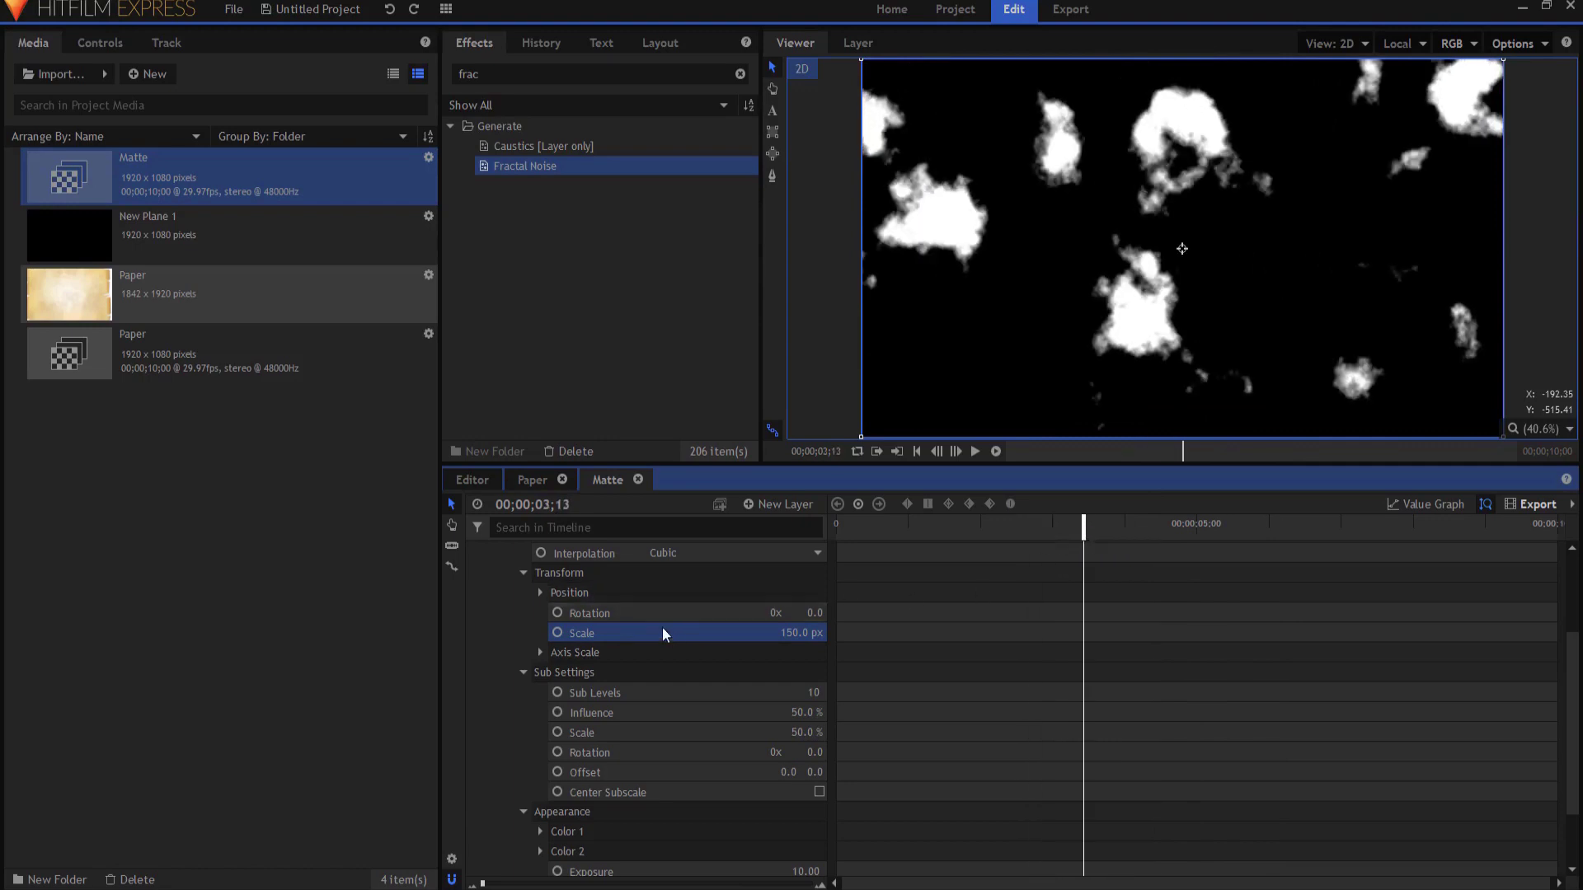
- Collapse and deselect the New Plane 1 layer, then check the matte a few frames later
scroll(661, 626, up, 3)
click(474, 550)
click(677, 592)
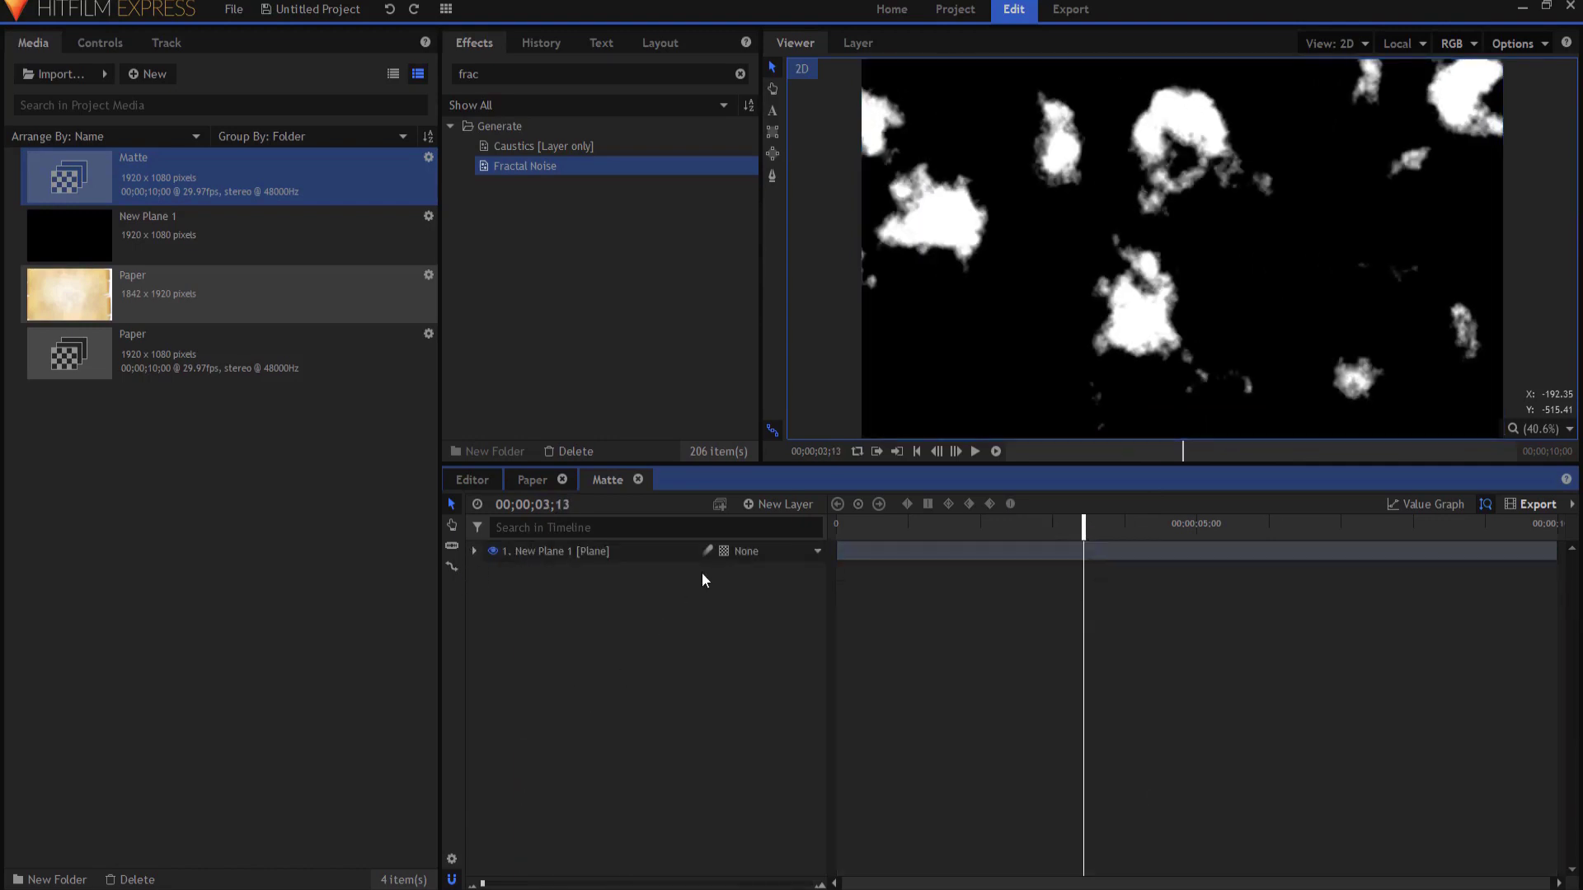
drag(1078, 532, 1095, 532)
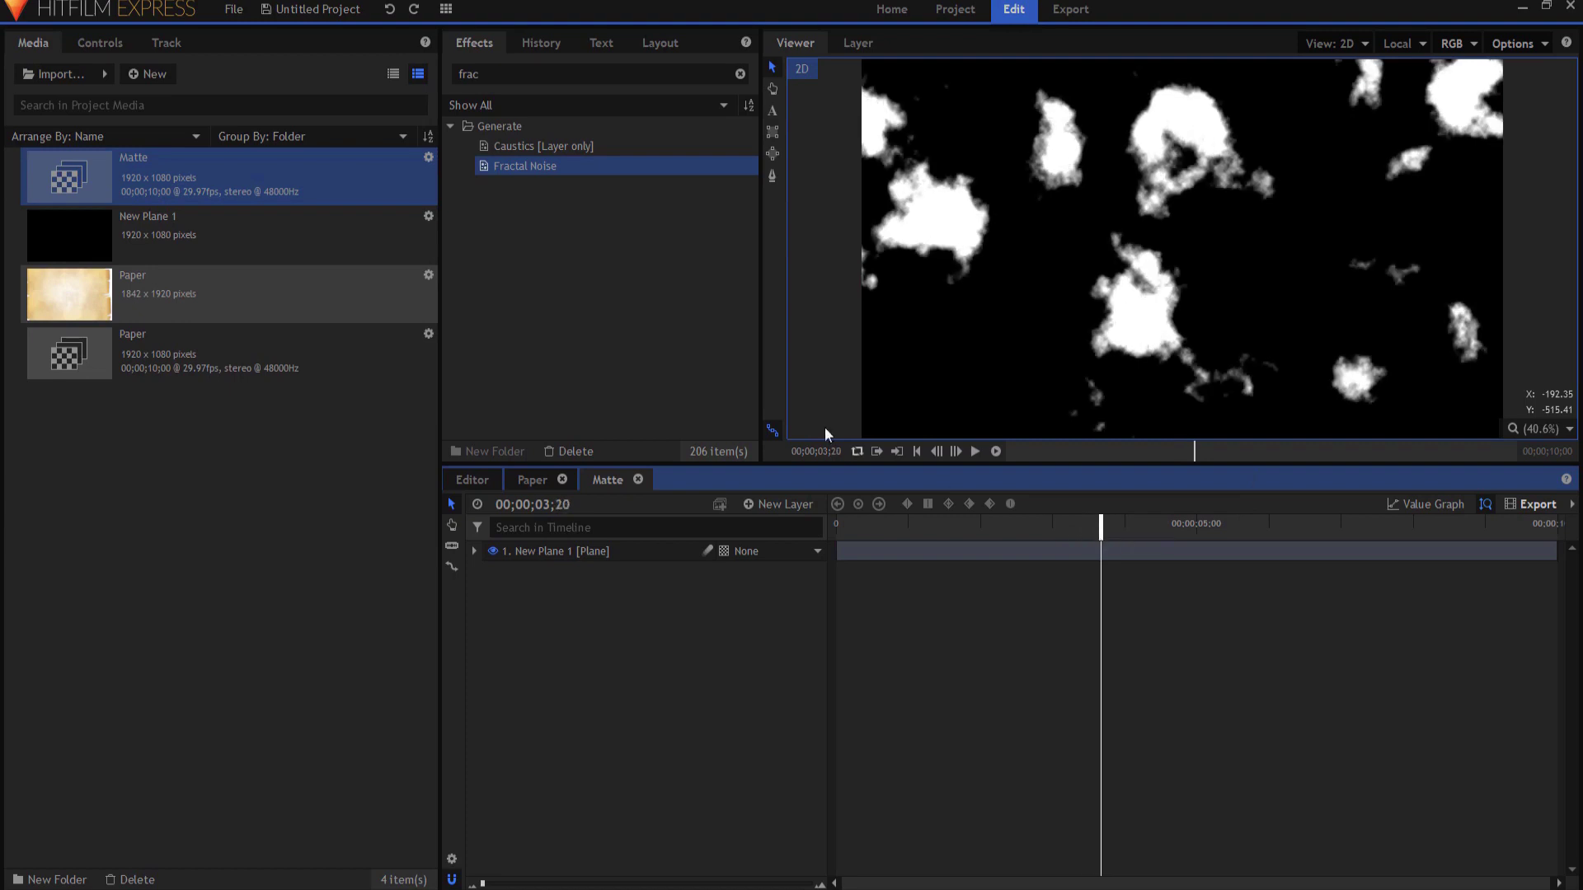
click(156, 77)
- Create a Final composite shot stacking the Paper composite above the Matte composite
click(178, 95)
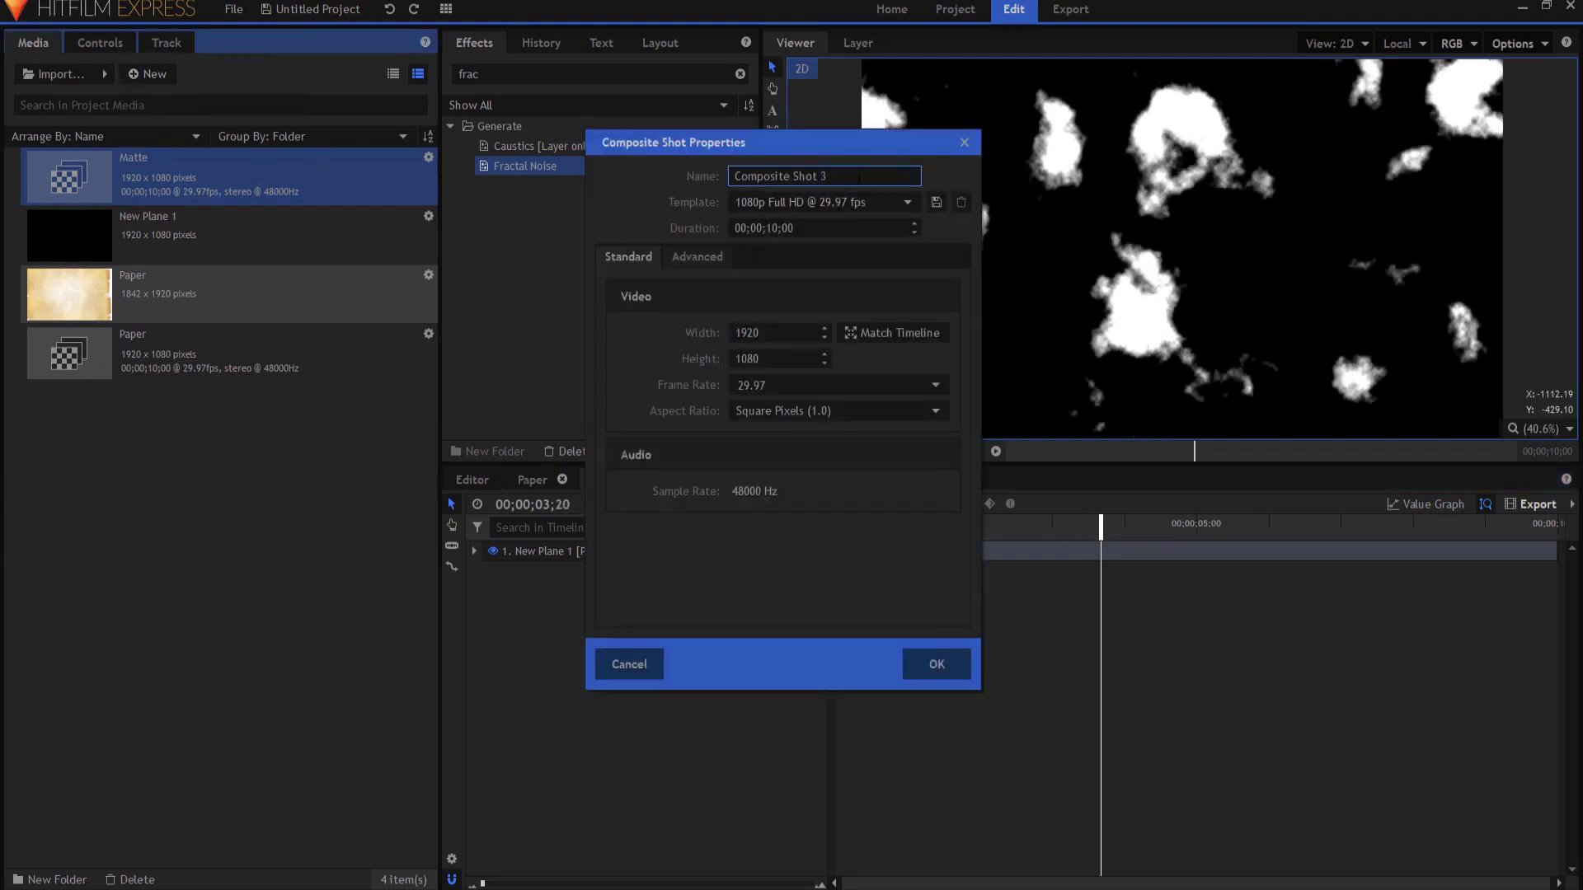
drag(858, 176, 632, 179)
text(Final)
click(950, 669)
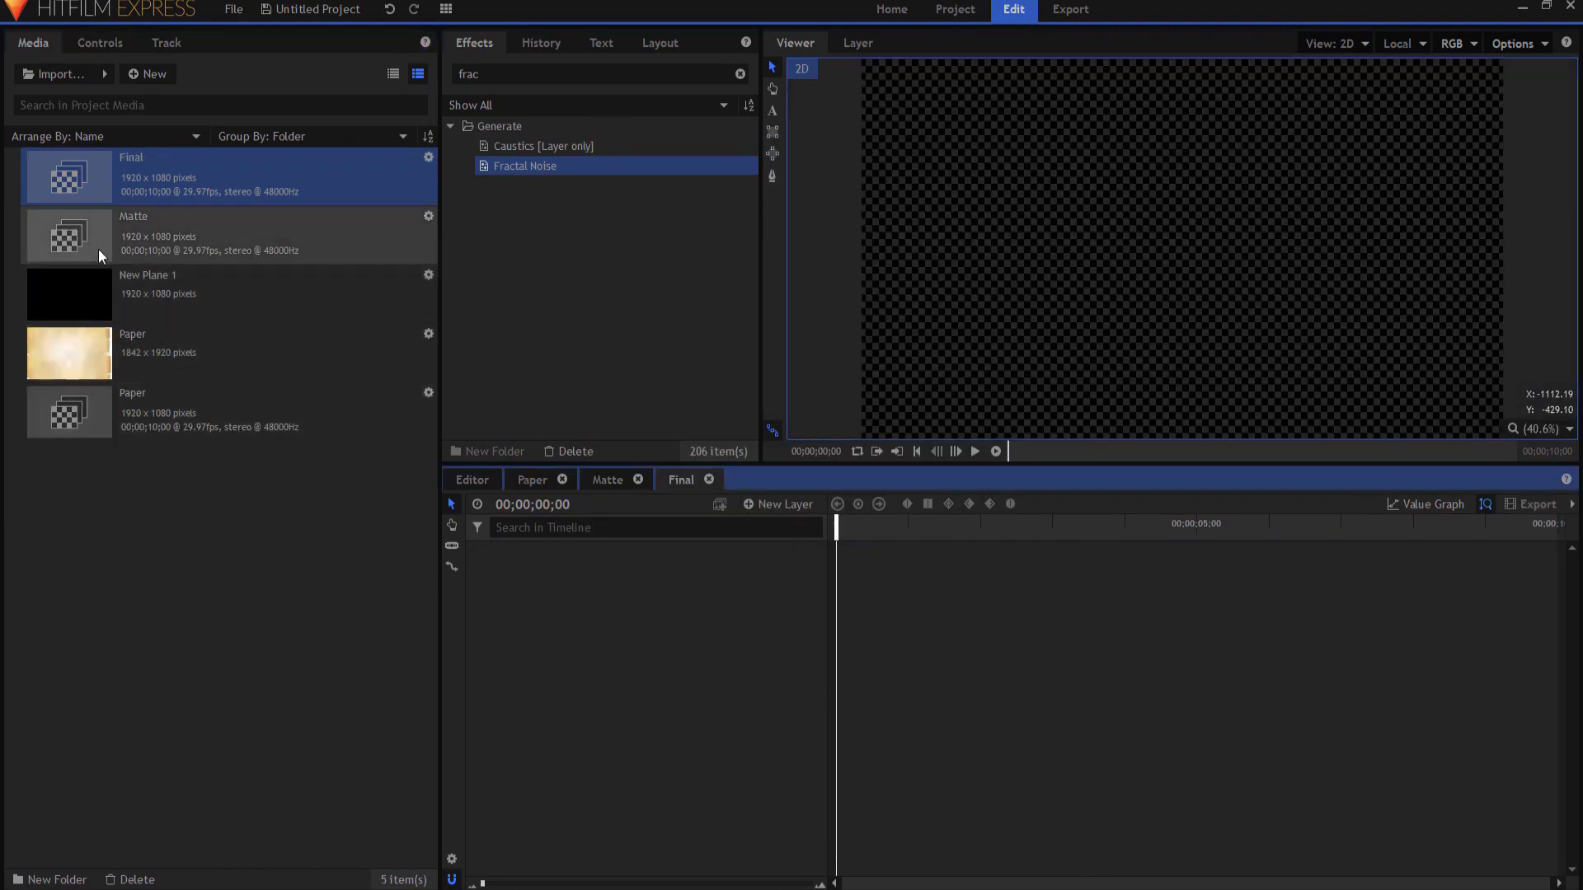
drag(81, 397, 643, 550)
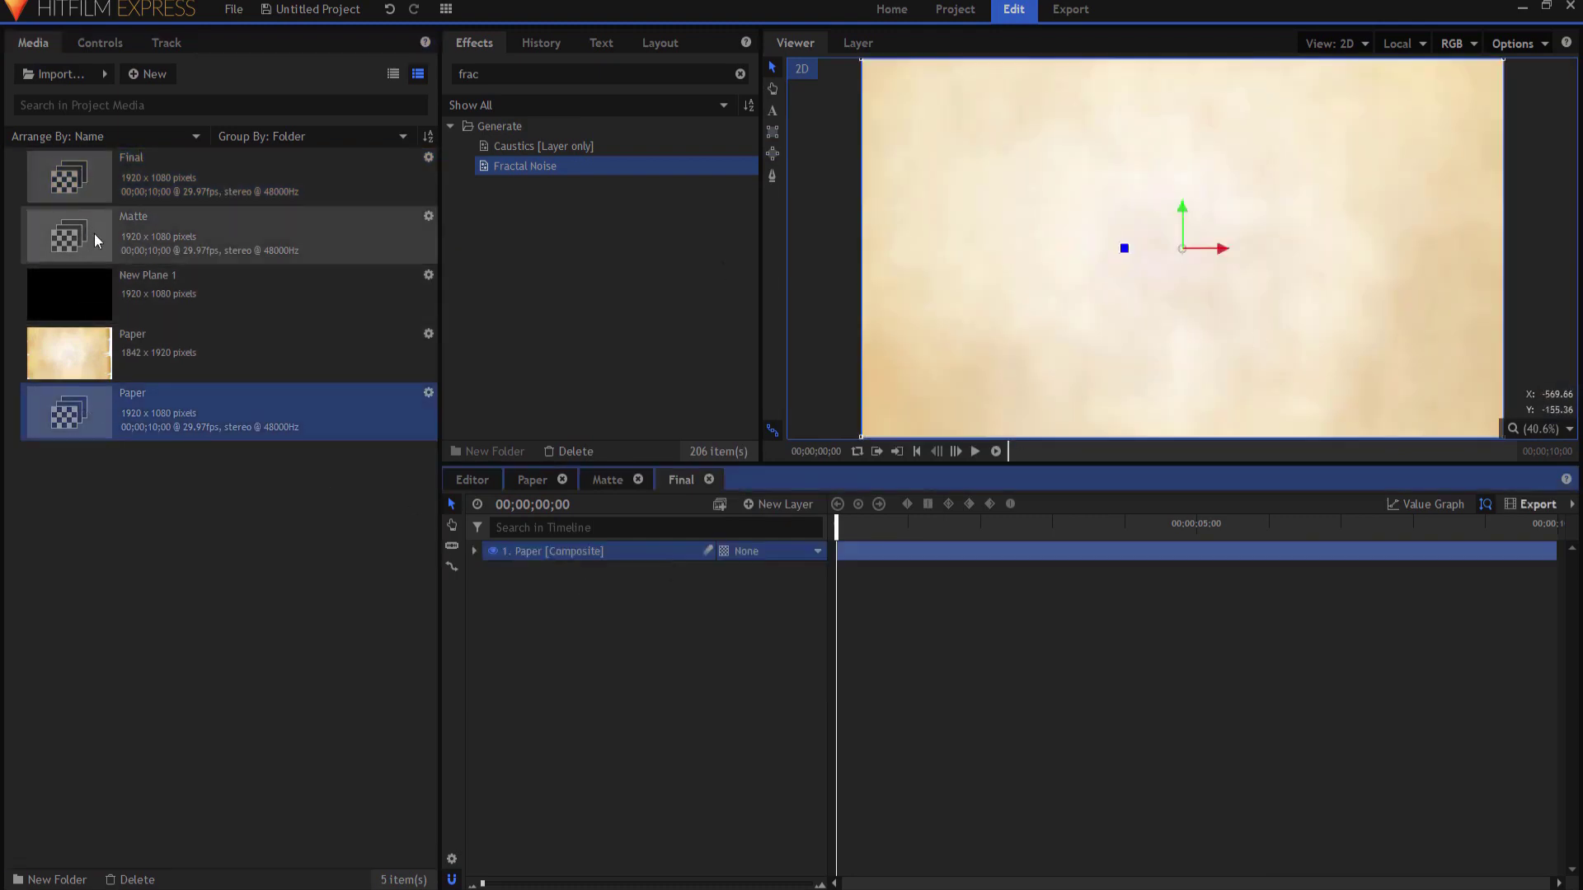
drag(94, 234, 575, 662)
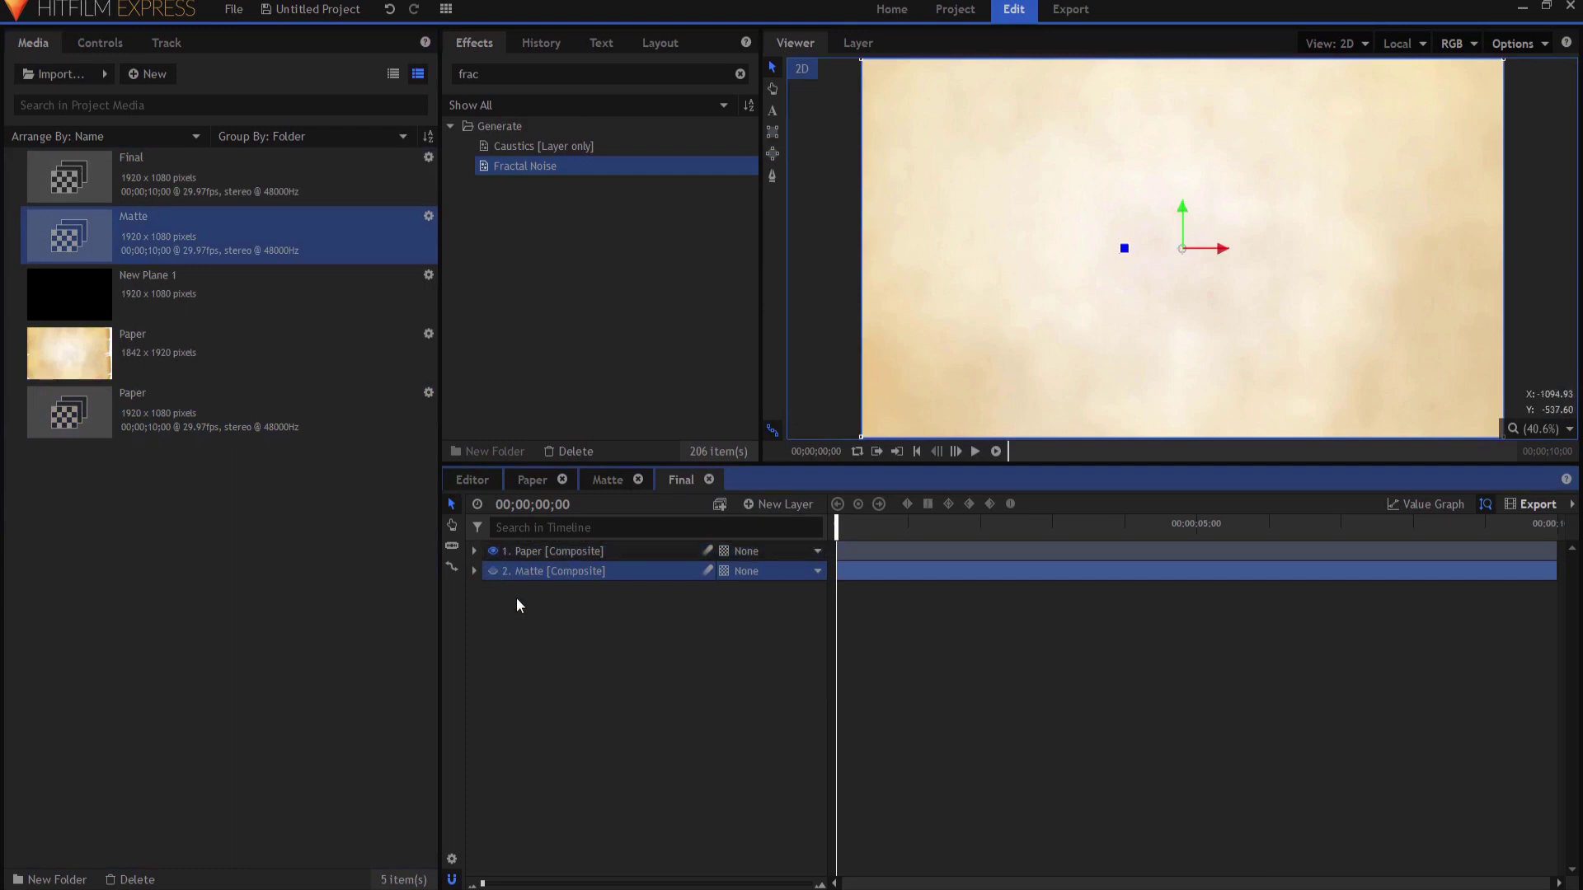
- Apply Set Matte to Paper using layer 2. Matte, Luminance source, inverted, and preview playback
double_click(468, 73)
text(set)
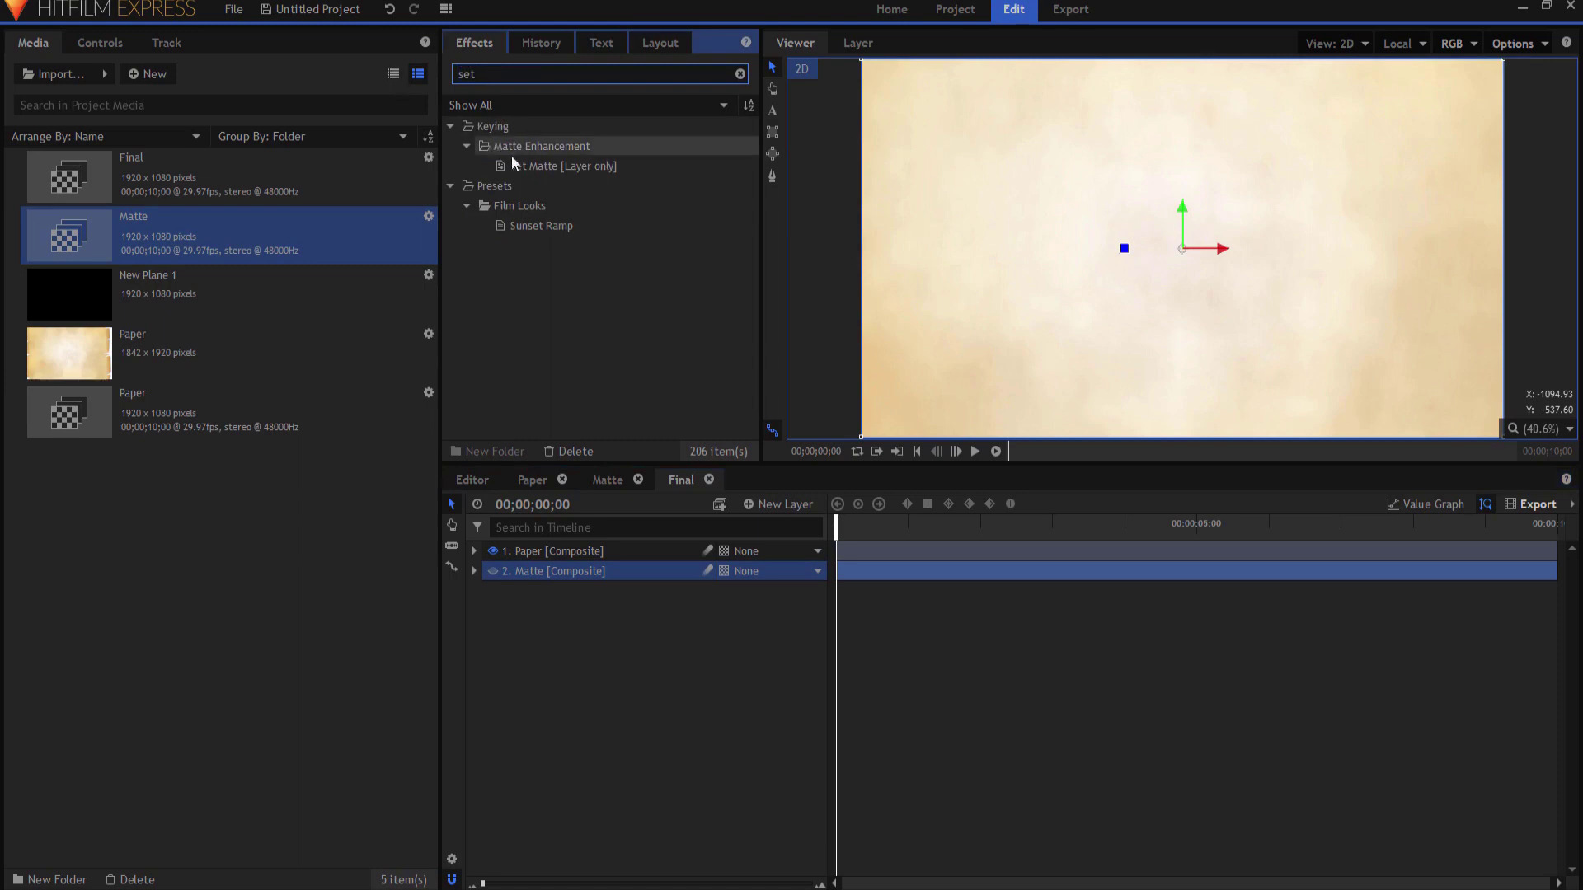
drag(547, 161, 547, 549)
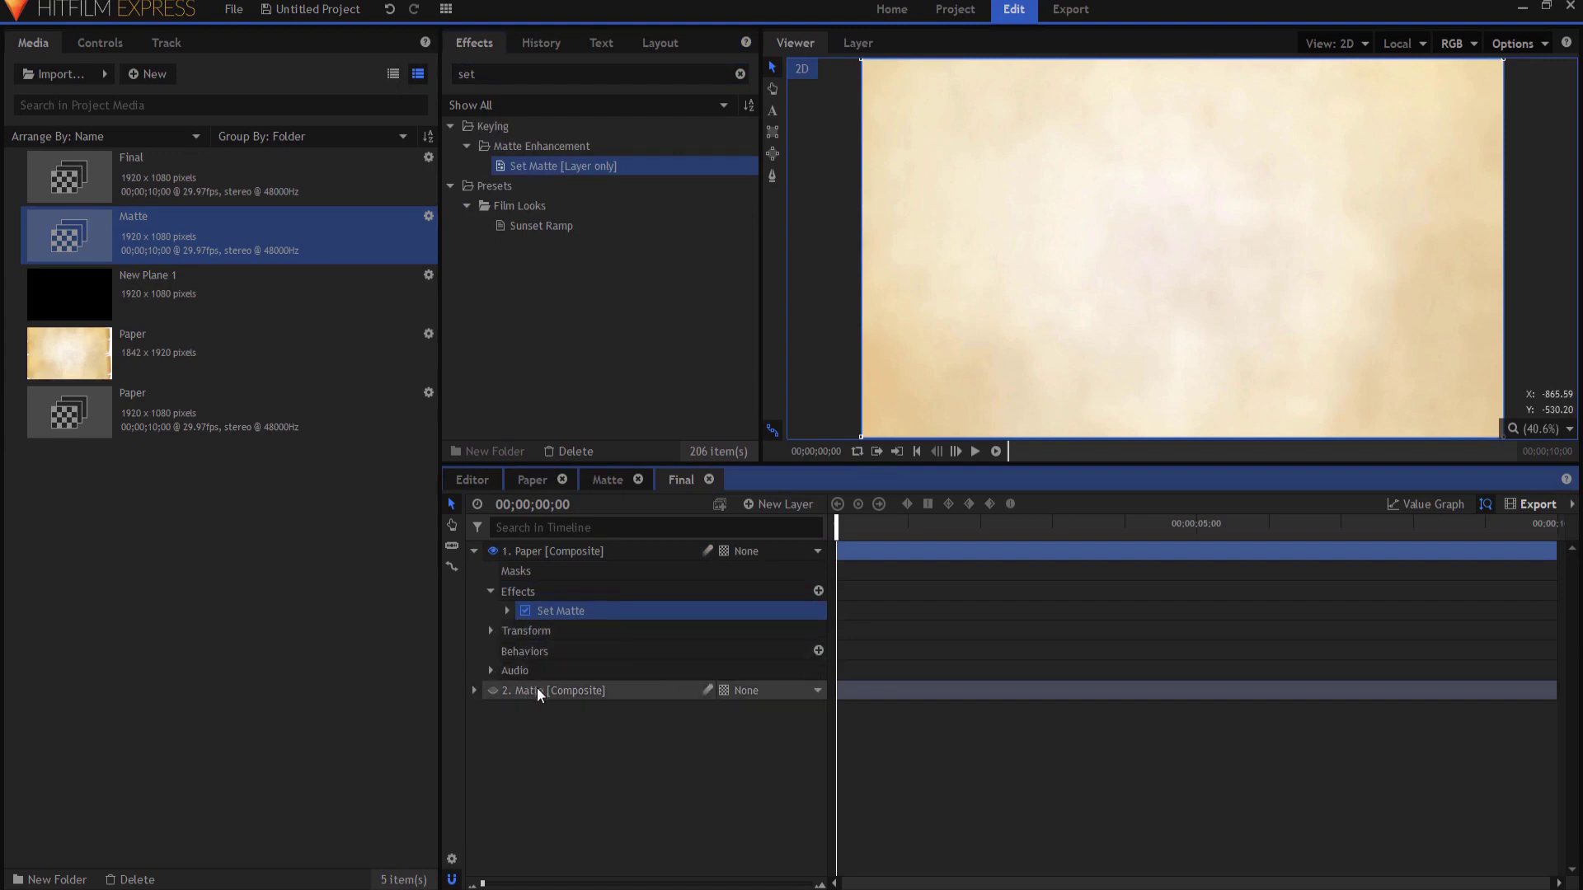
click(506, 610)
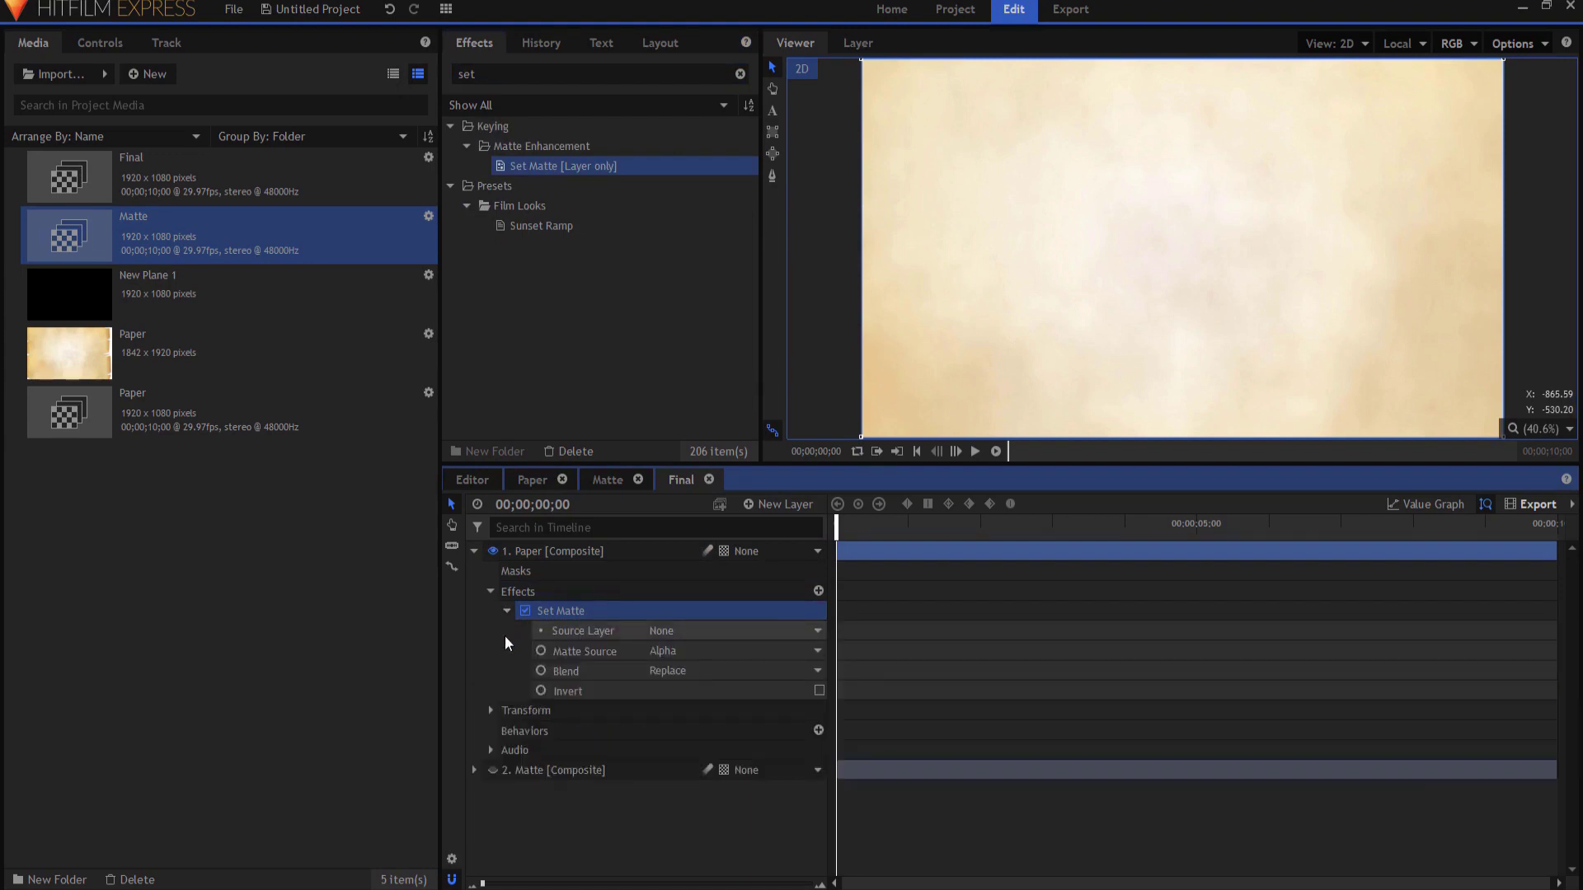
click(692, 631)
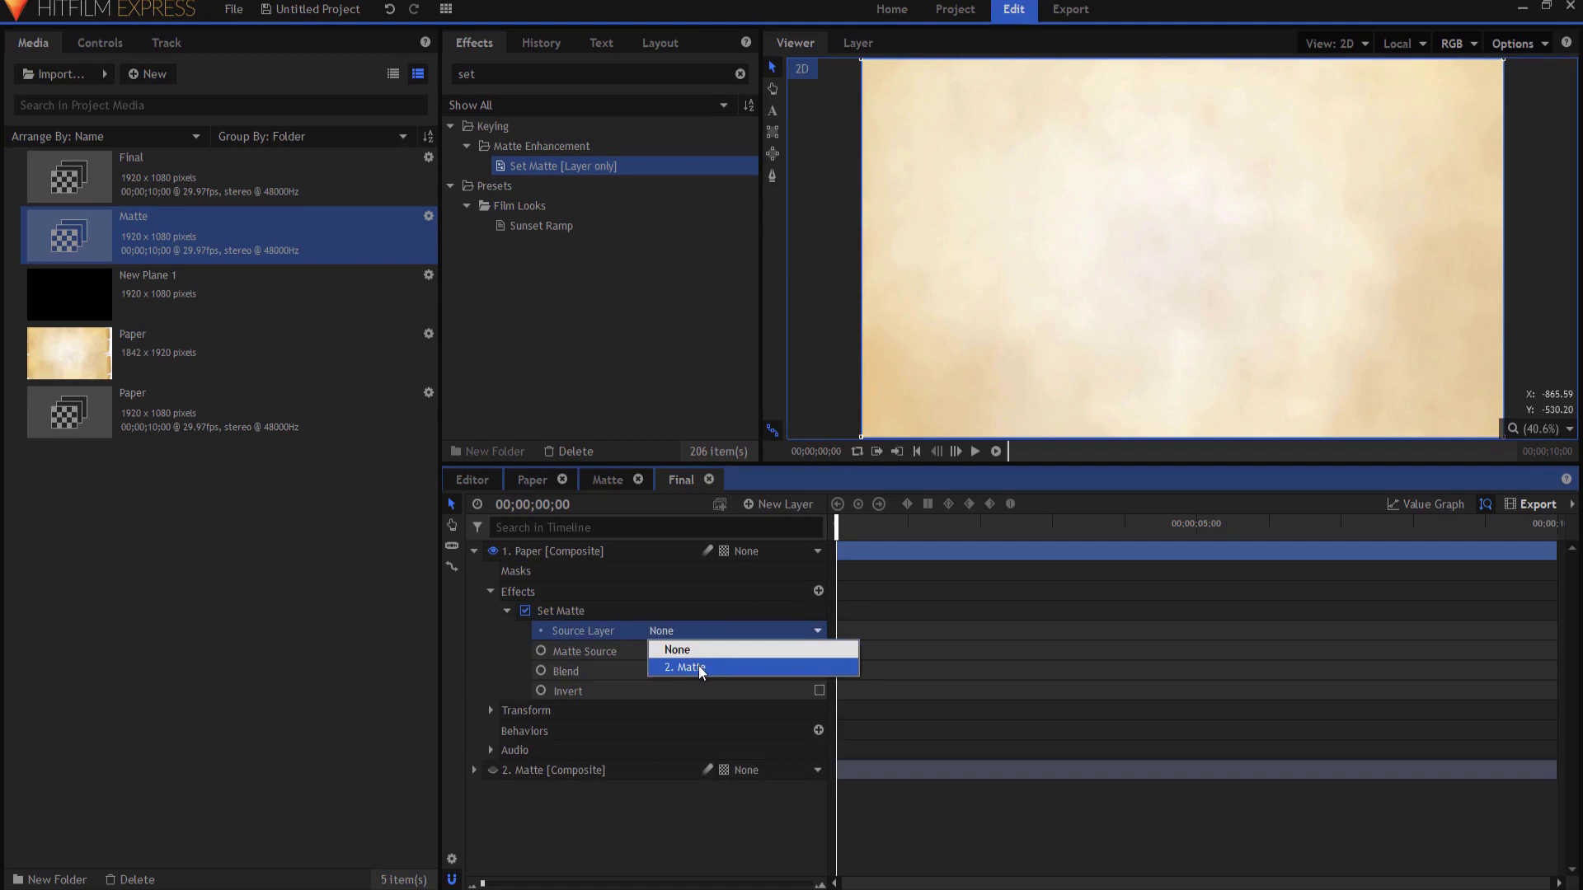
click(701, 669)
click(676, 653)
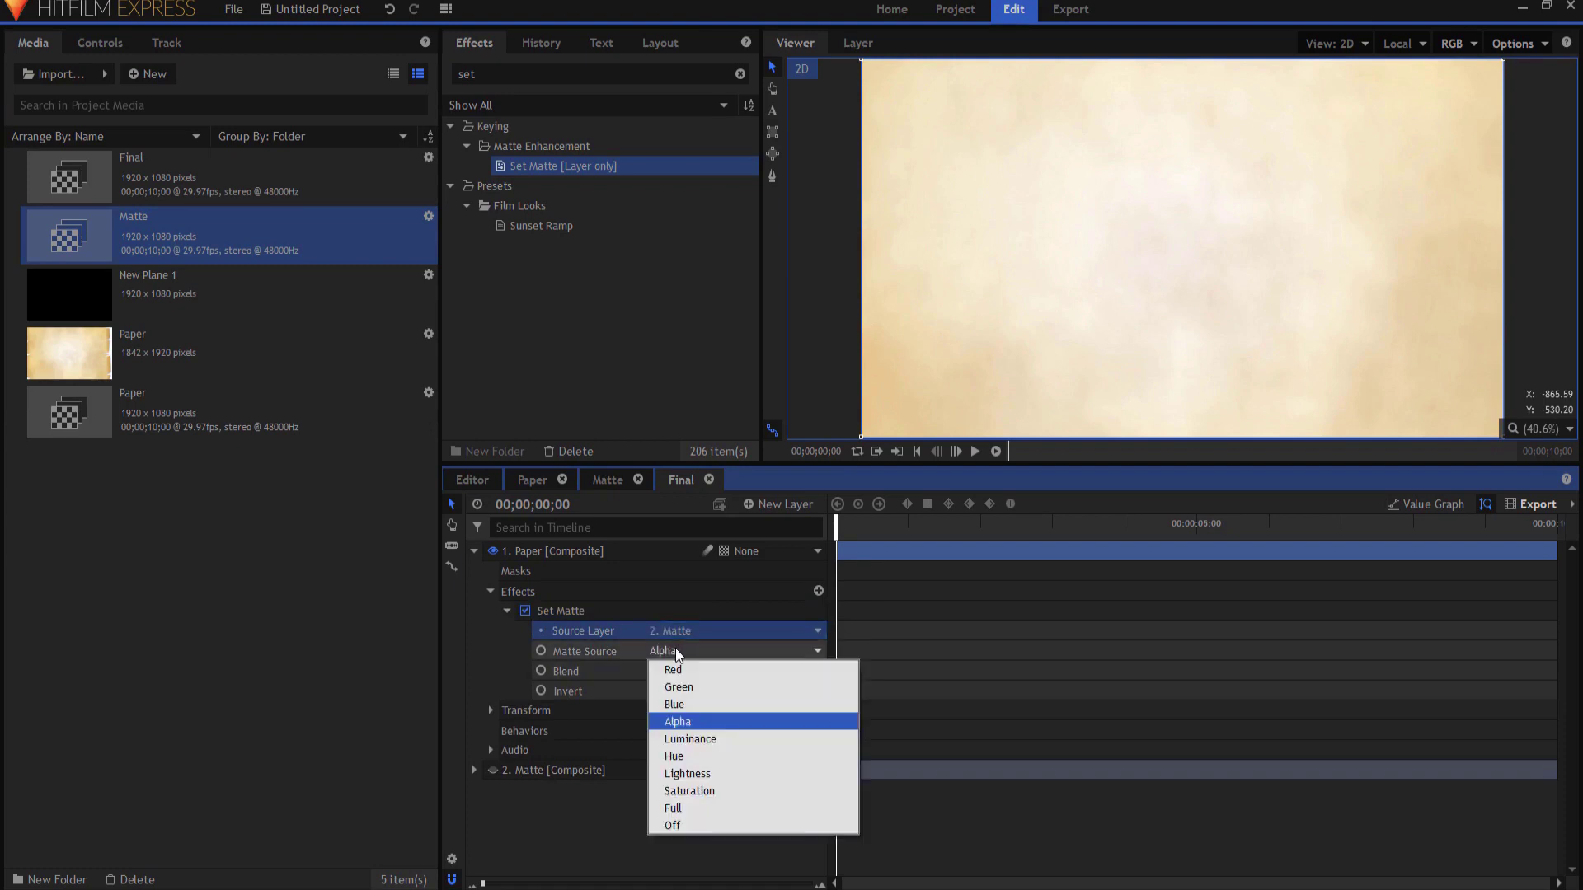
click(697, 739)
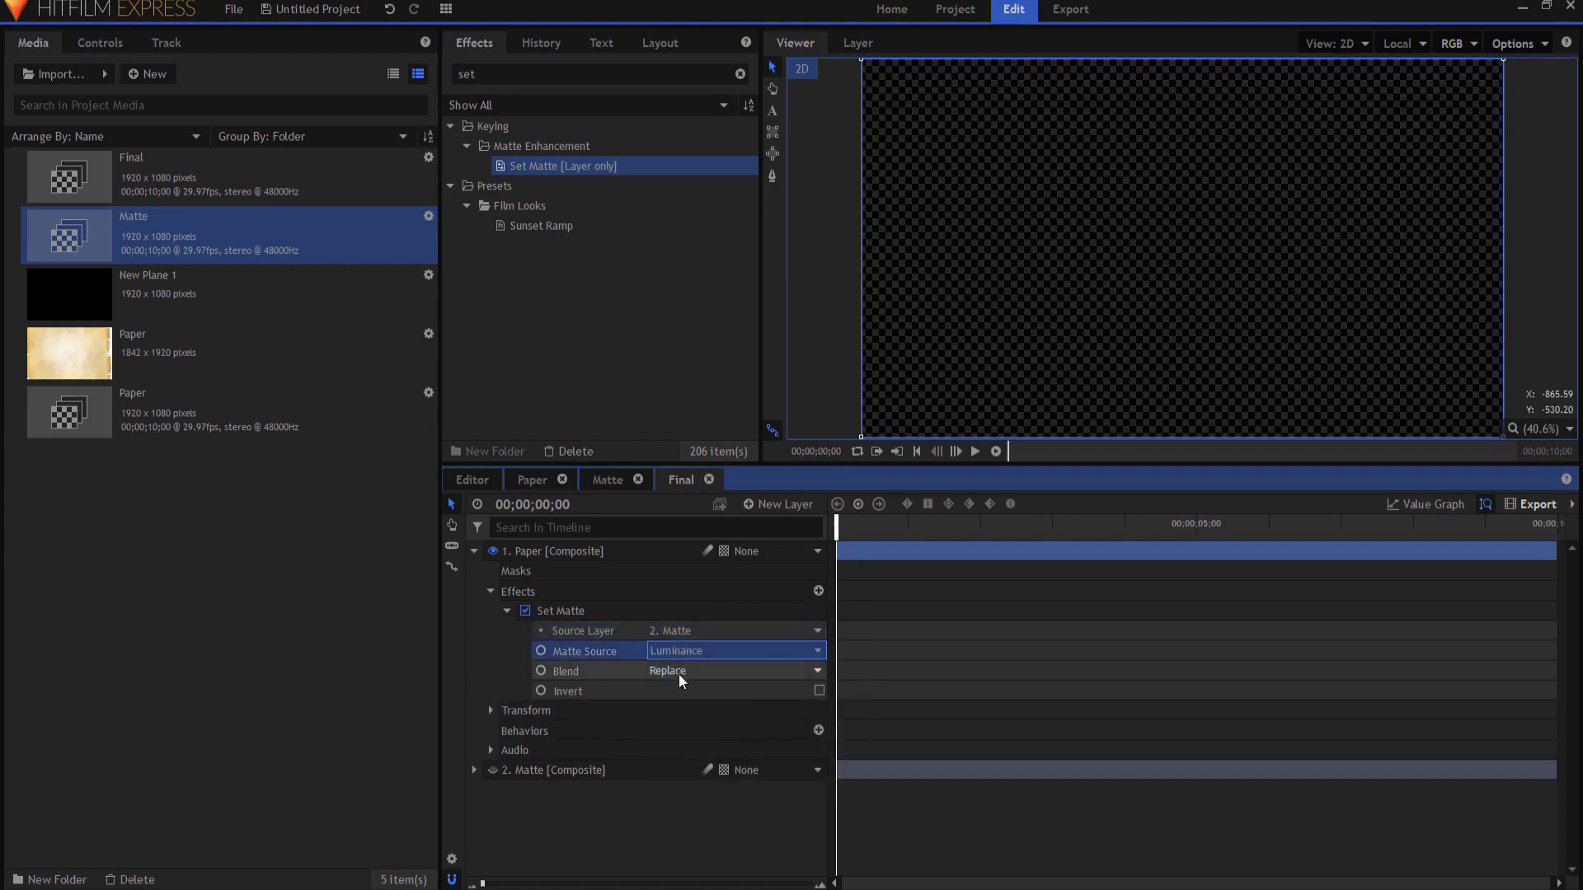
click(819, 692)
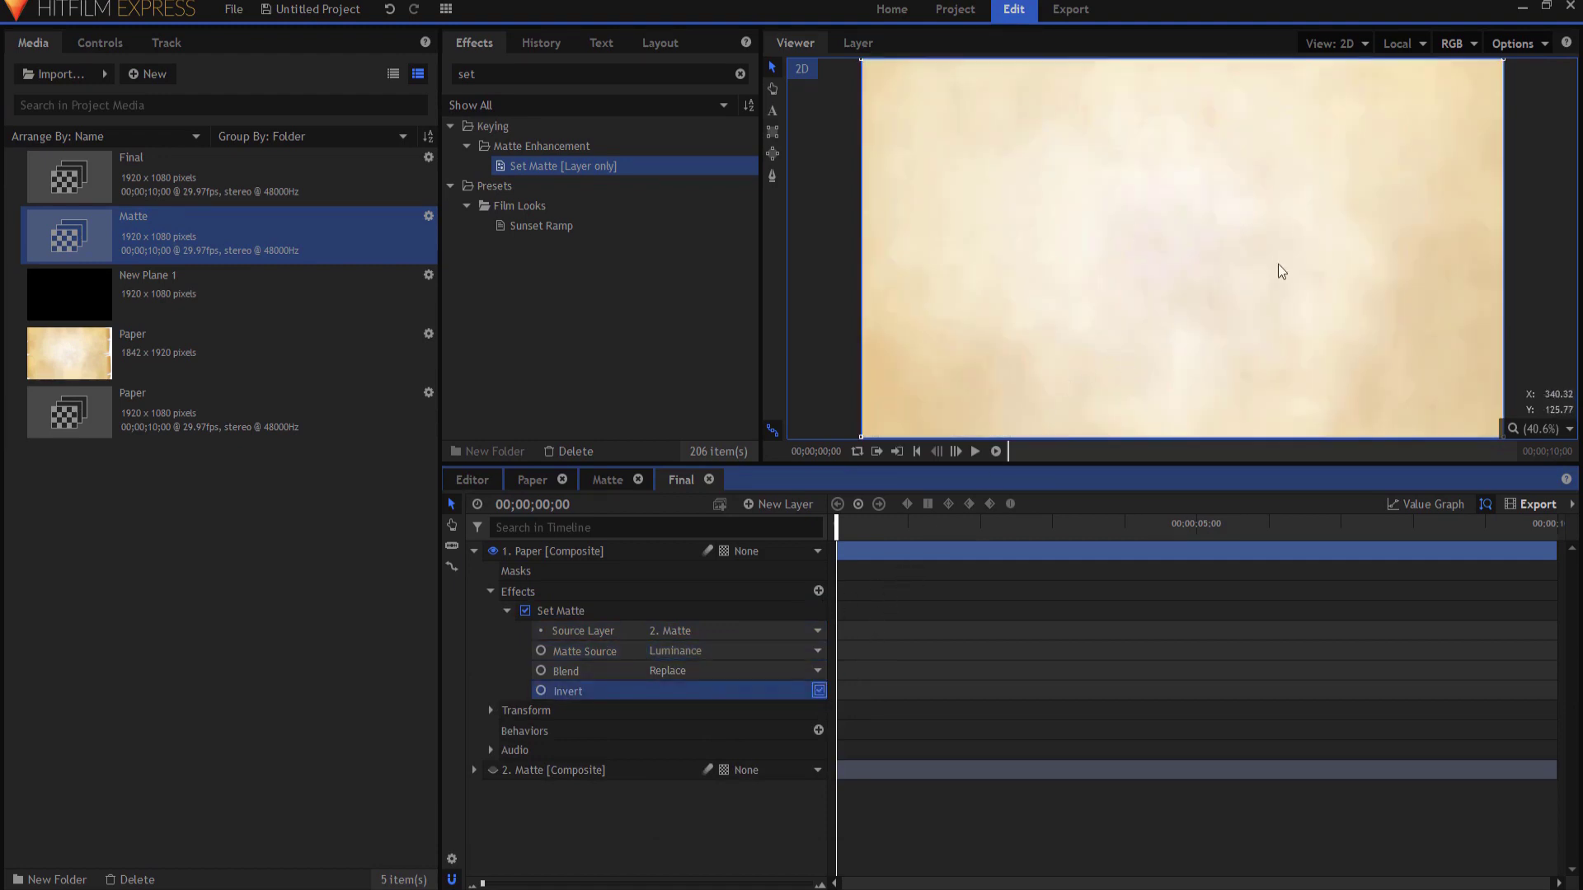
click(976, 452)
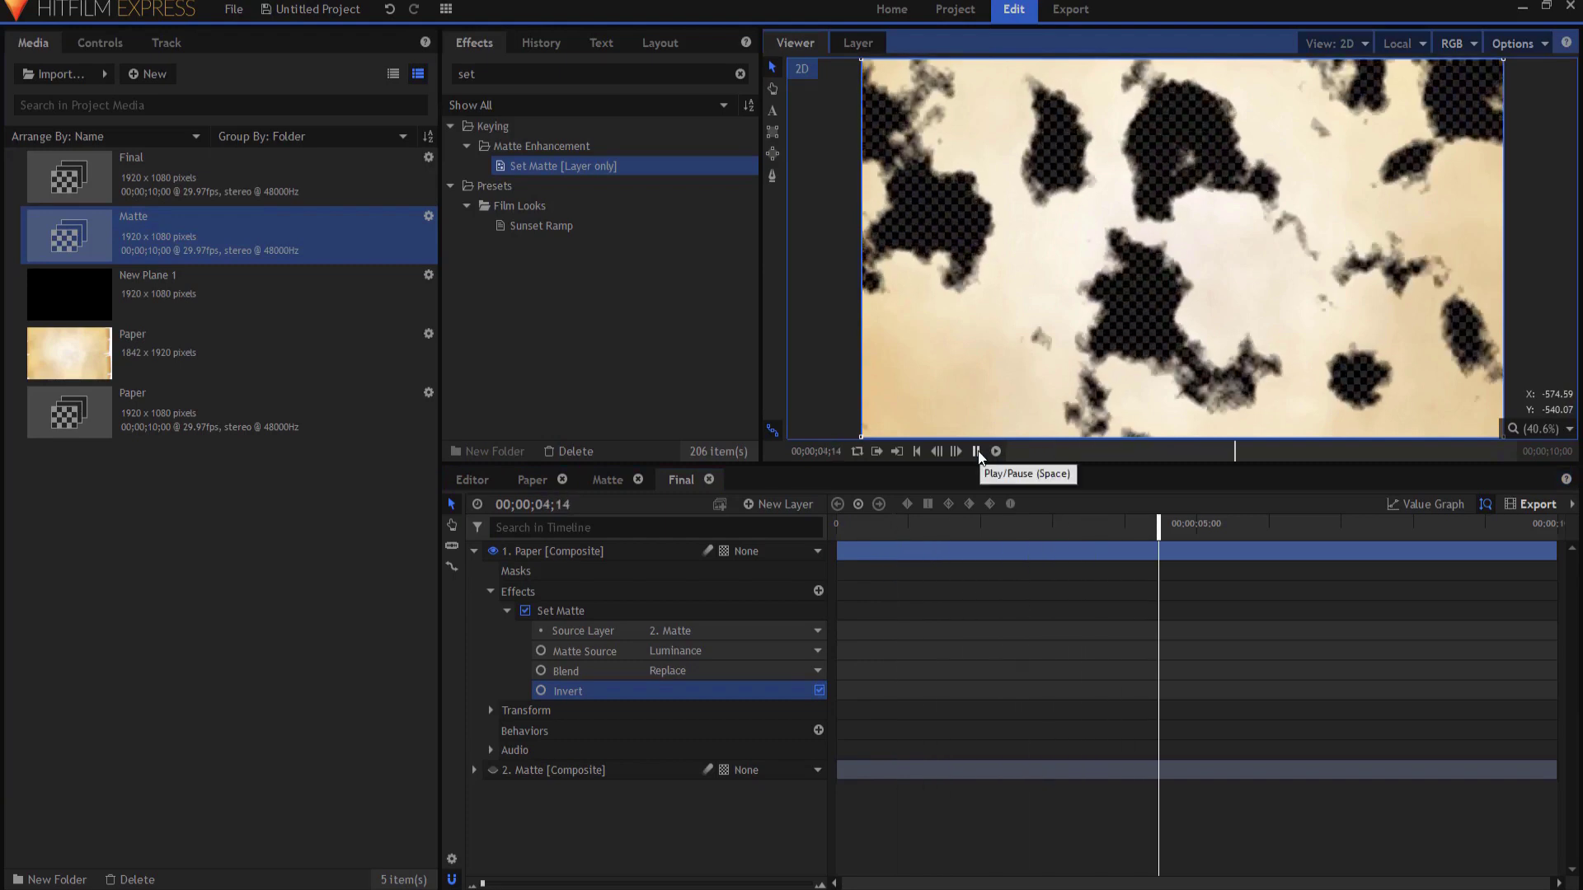
click(976, 451)
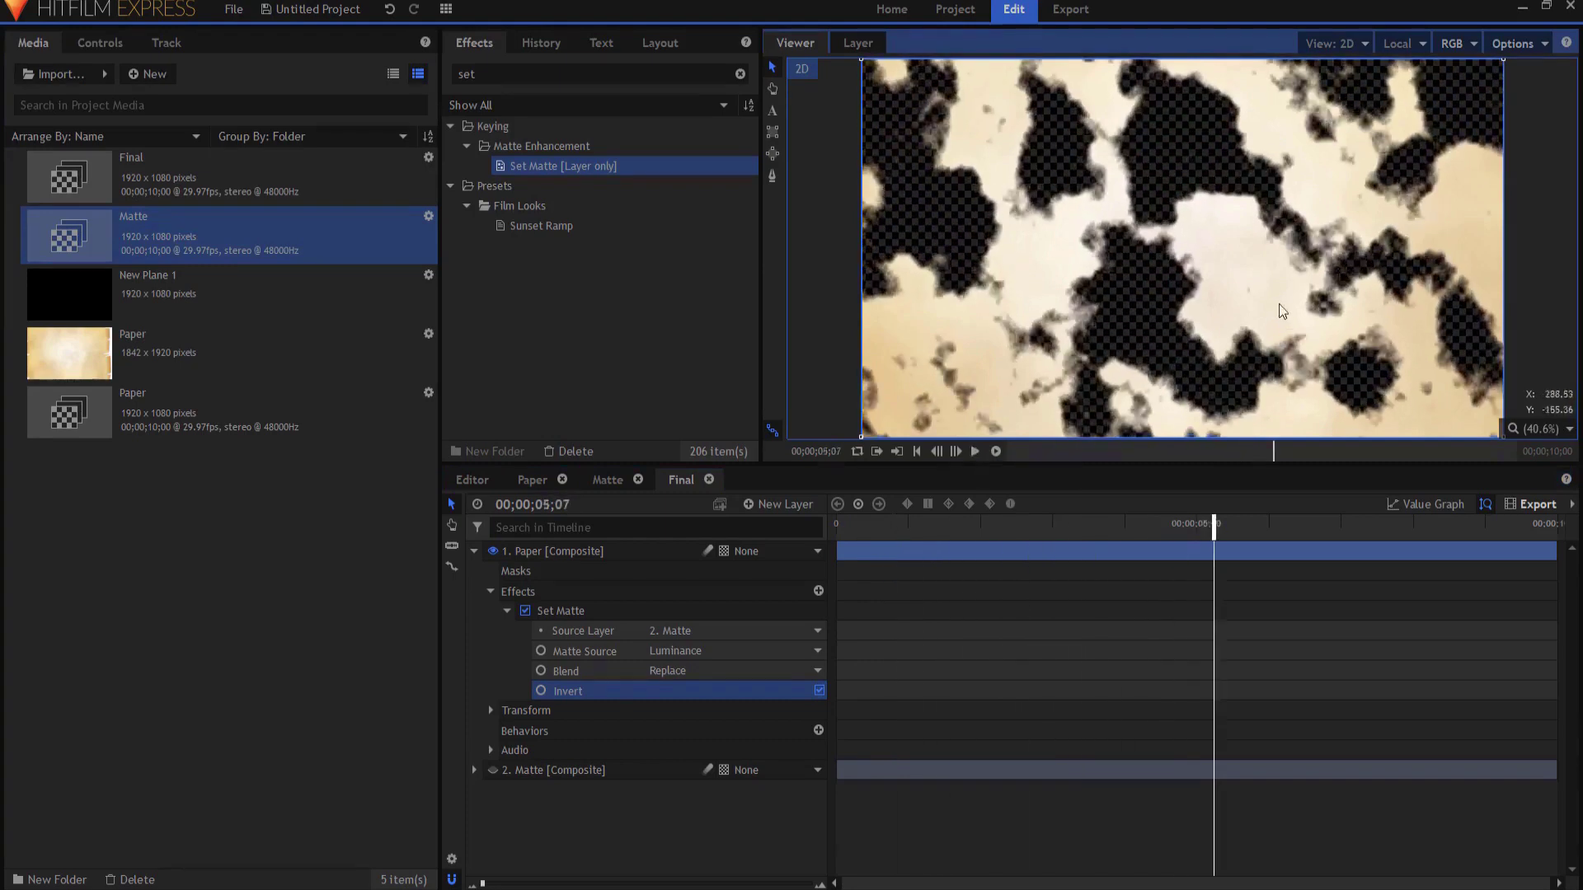
click(976, 454)
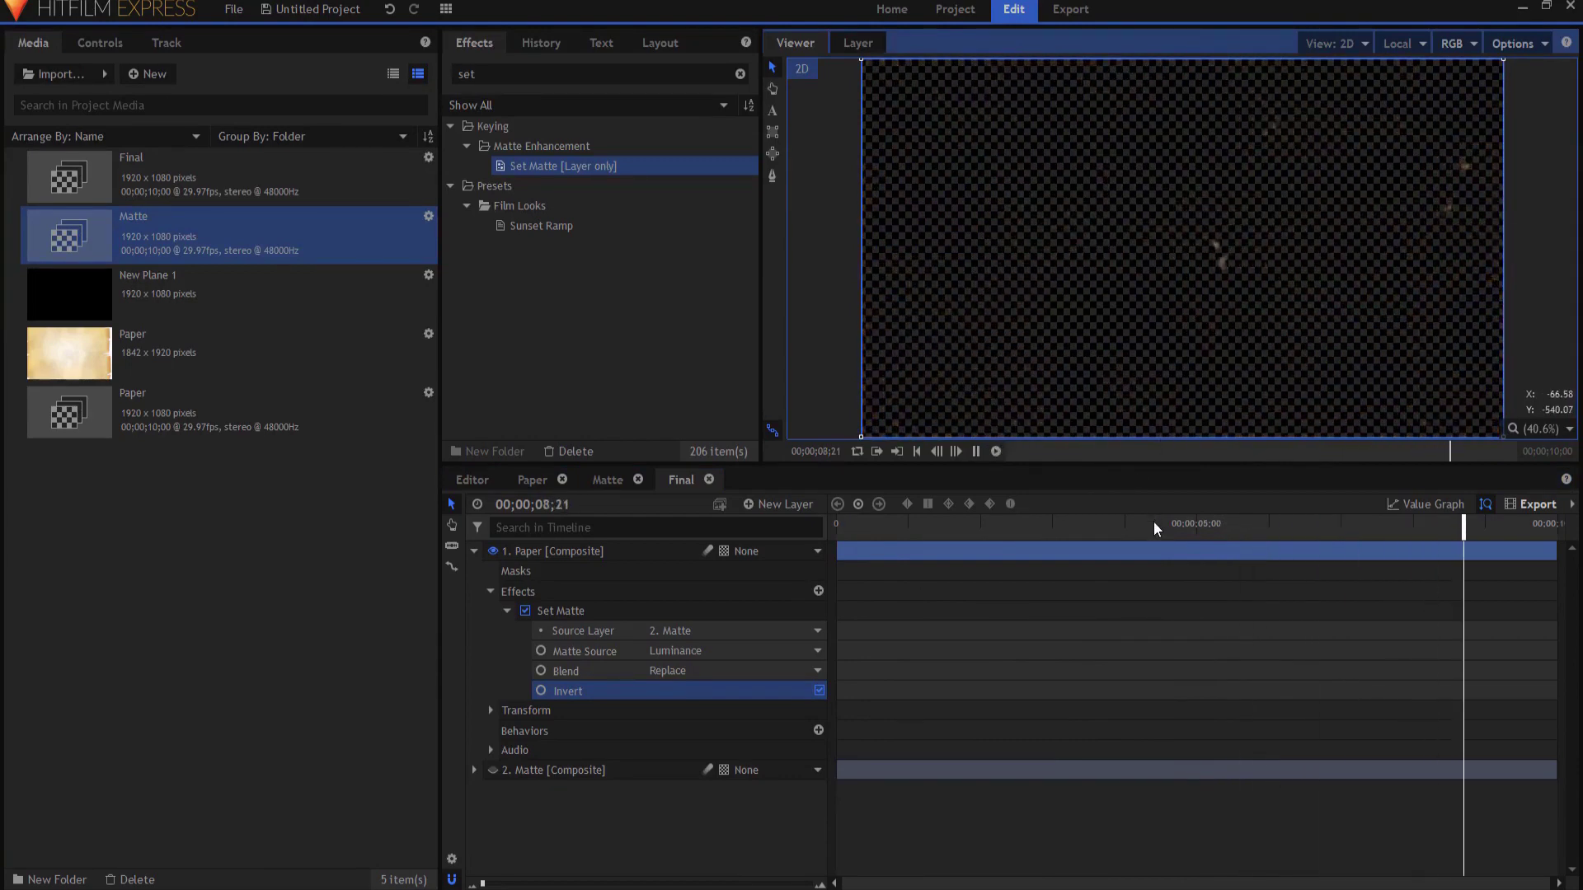
mouse_move(1154, 525)
mouse_down()
mouse_move(1177, 525)
mouse_move(1156, 525)
mouse_up()
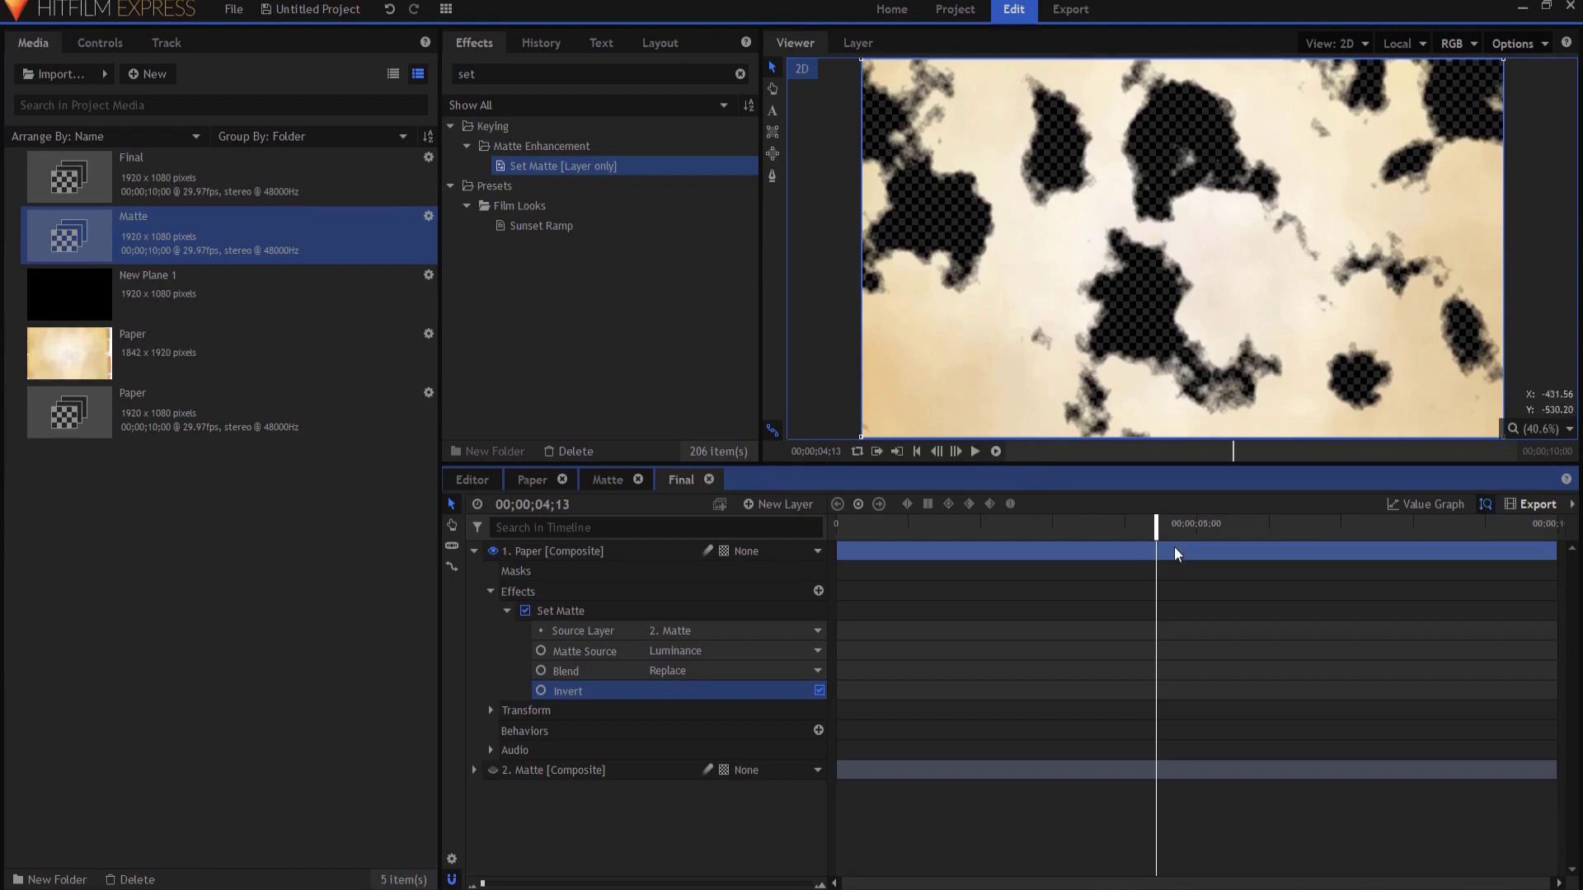
mouse_move(1159, 533)
mouse_down()
mouse_move(1218, 532)
mouse_move(1175, 530)
mouse_up()
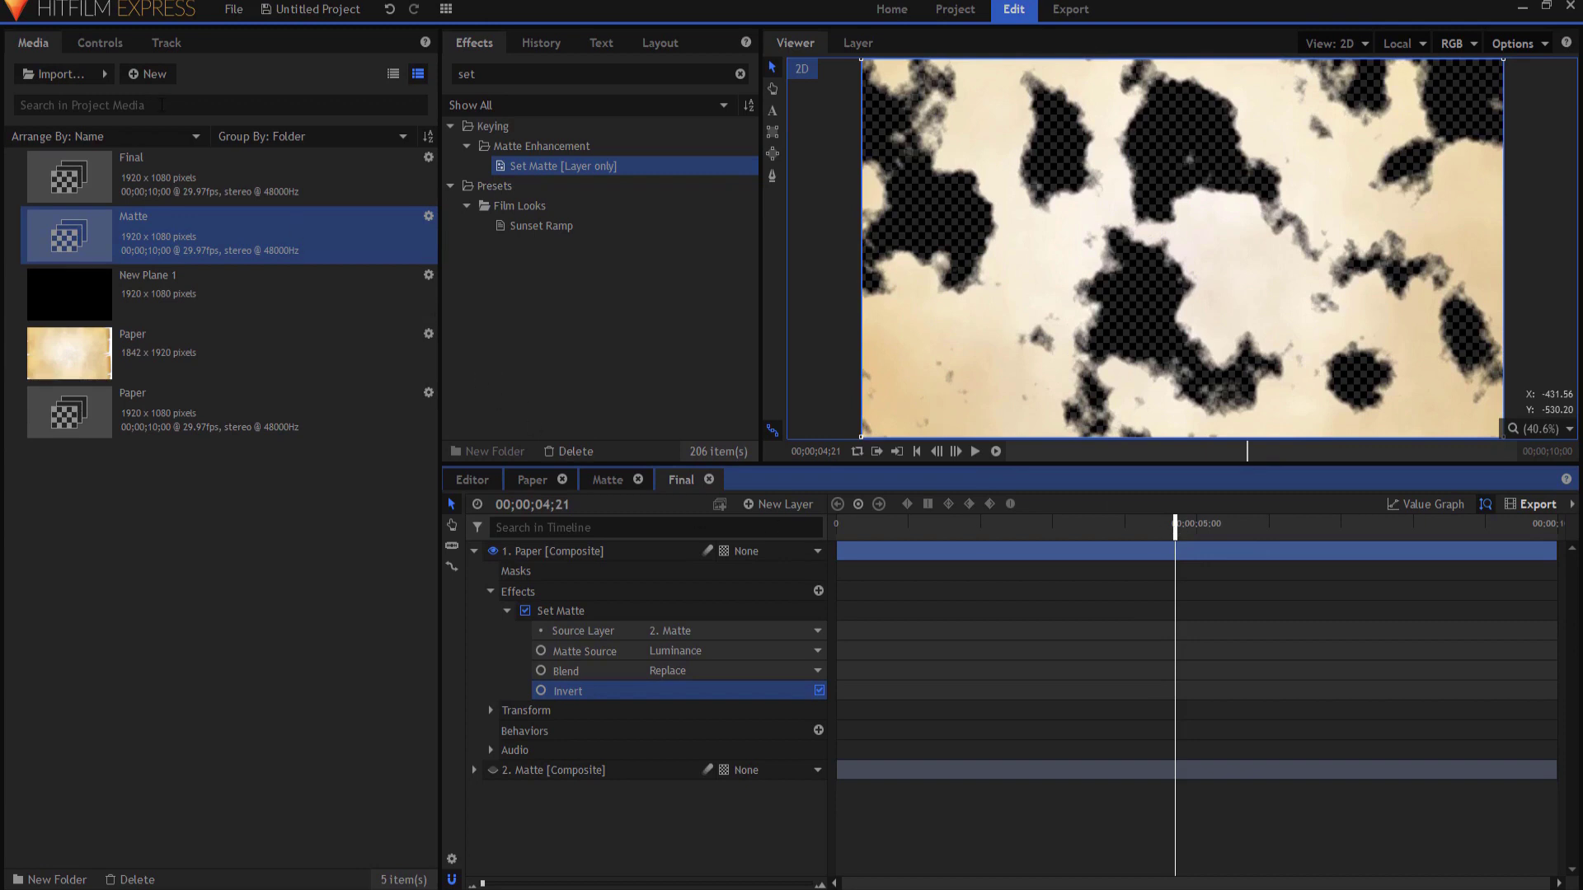
- Create the Edge composite shot with the Matte composite as its only layer, viewed near 4 s
click(152, 74)
click(160, 96)
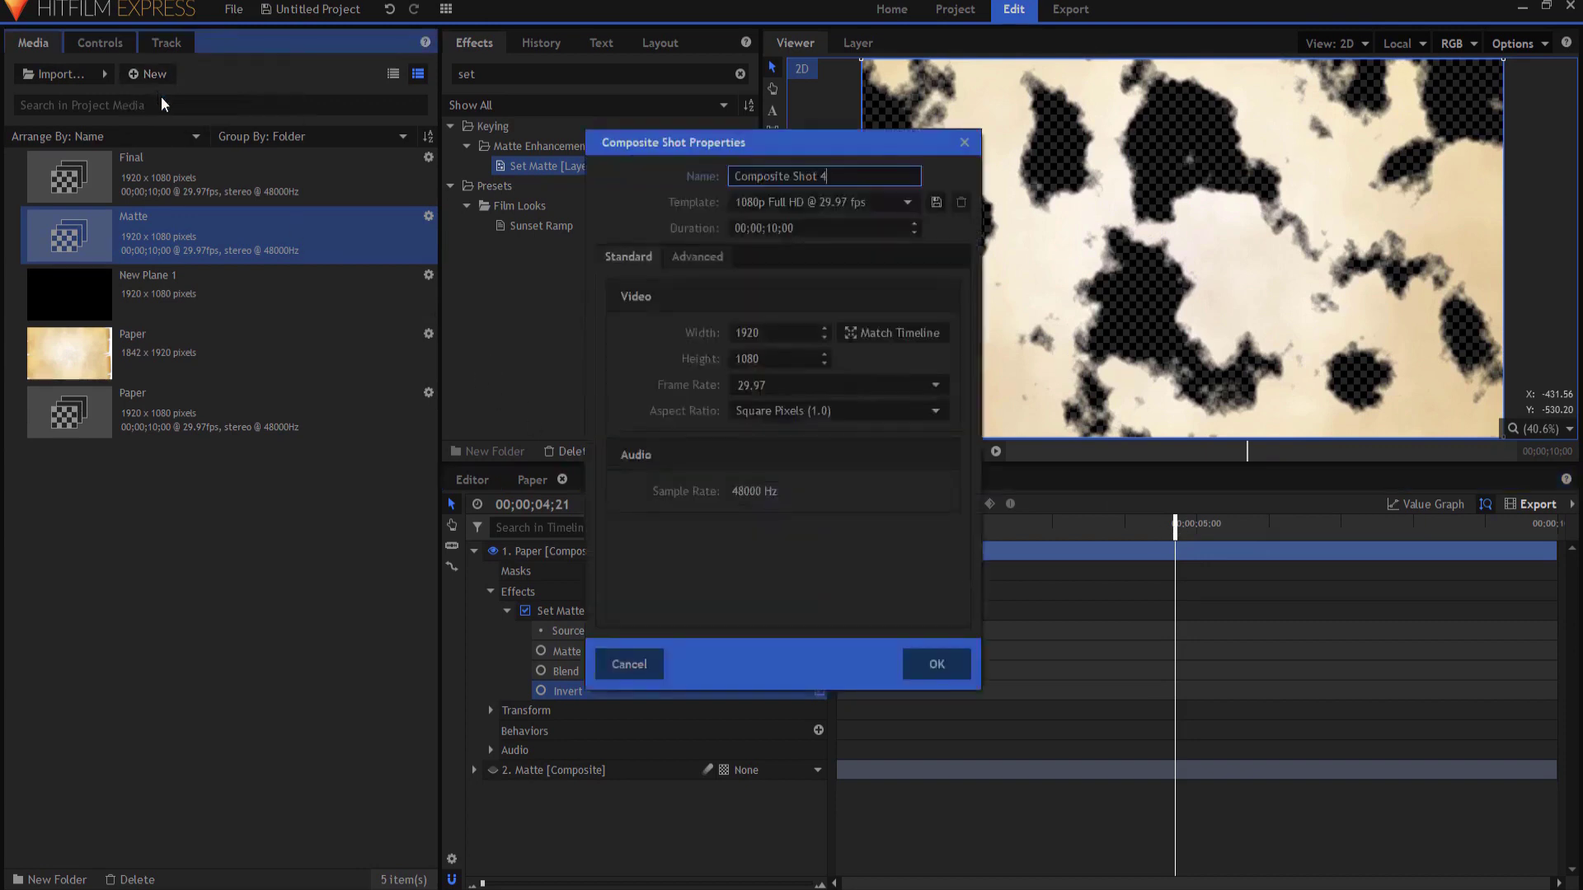
key(ctrl+a)
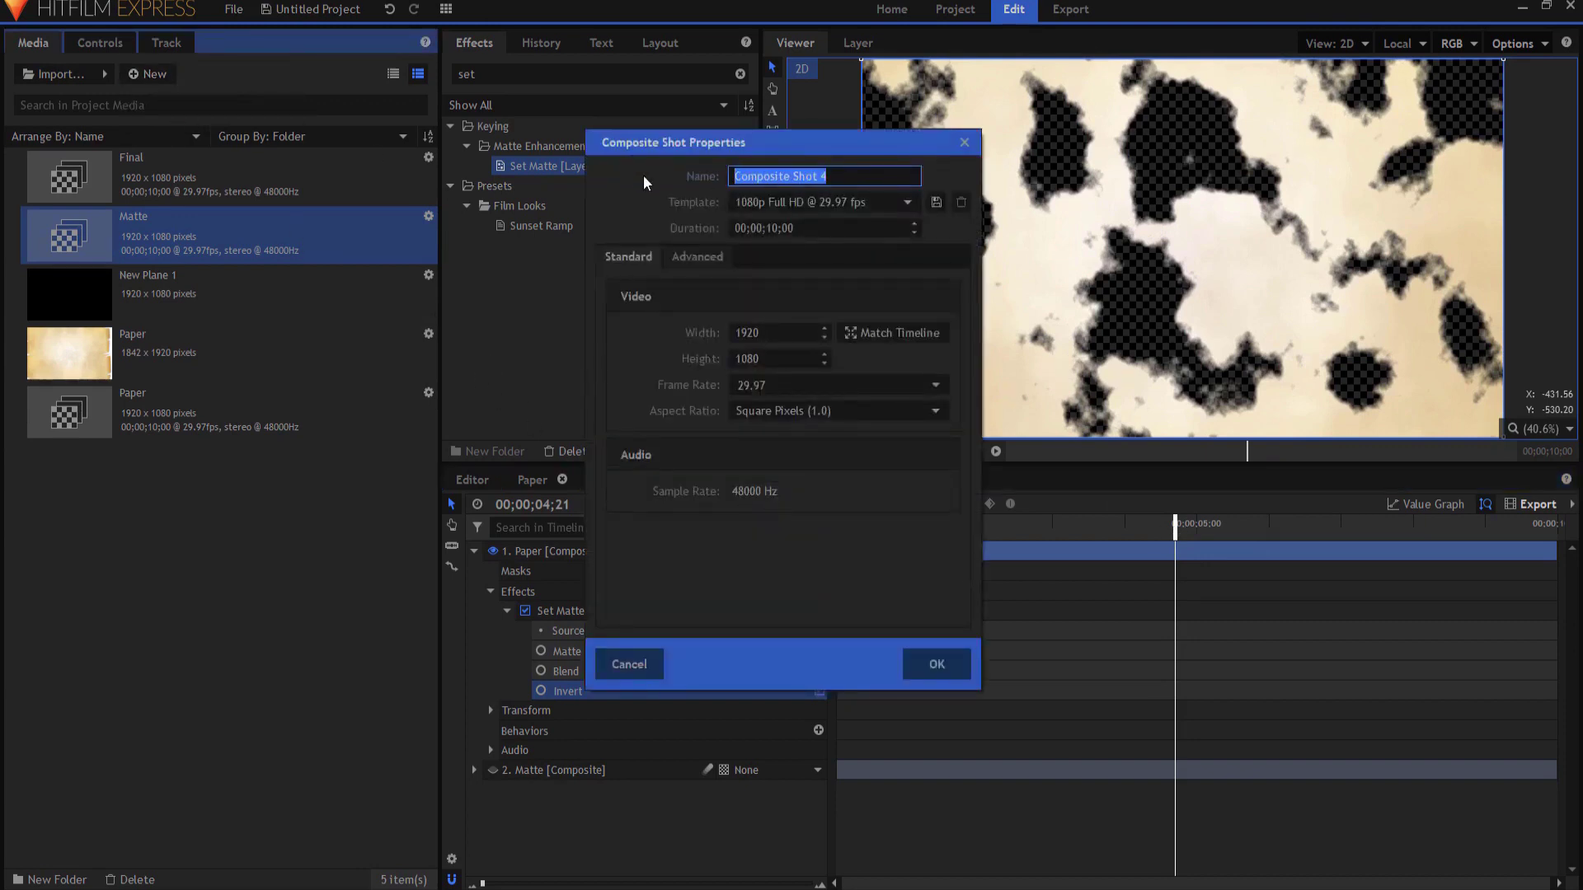
text(Edge)
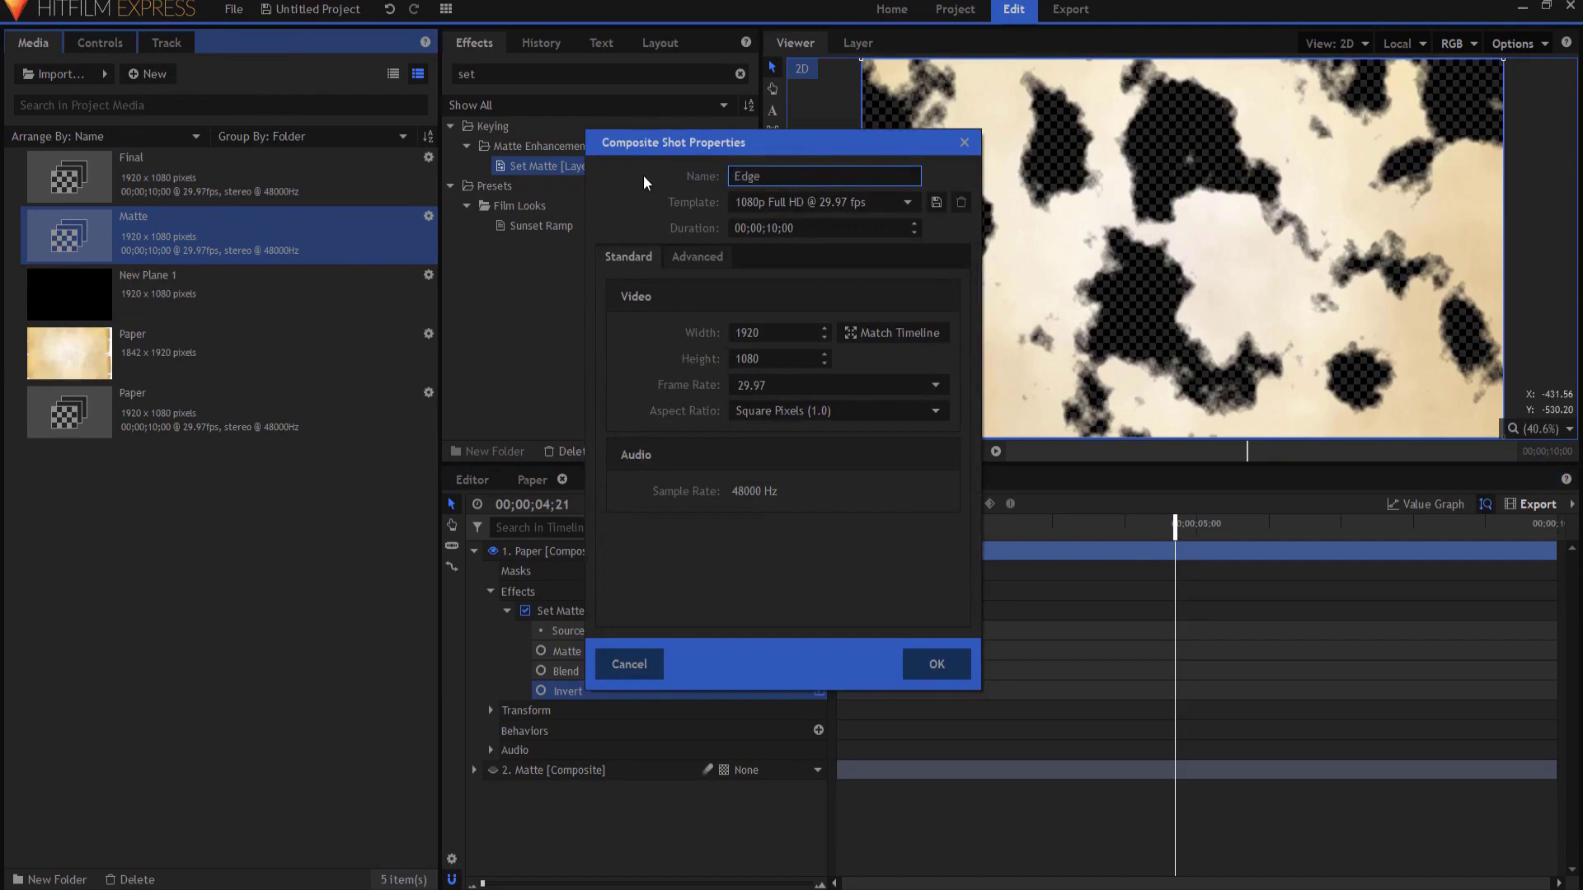
click(946, 664)
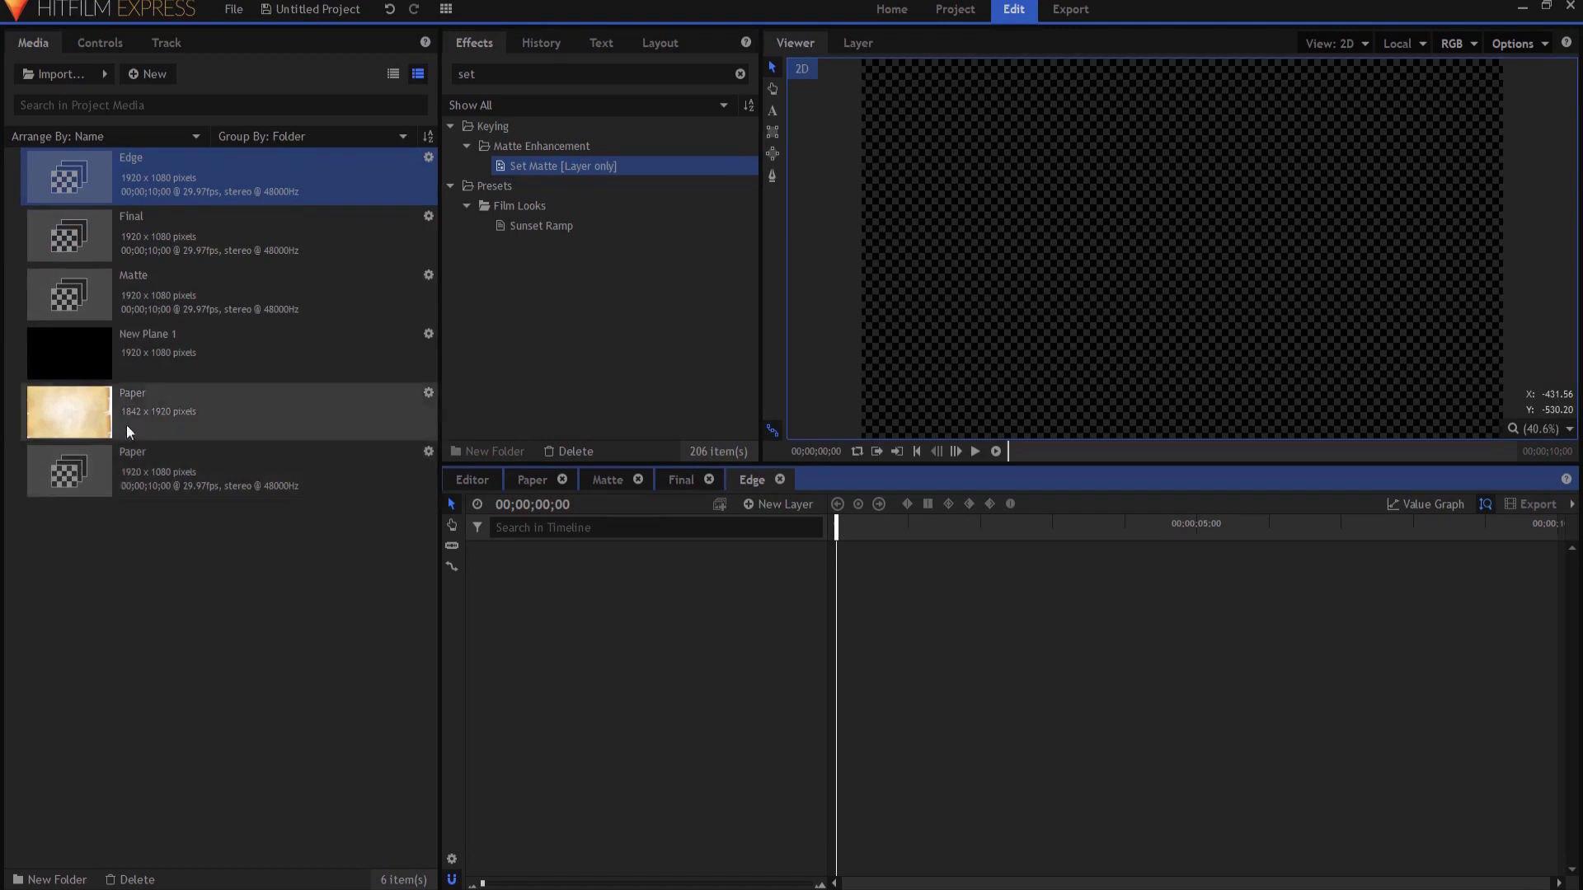
drag(127, 288, 626, 626)
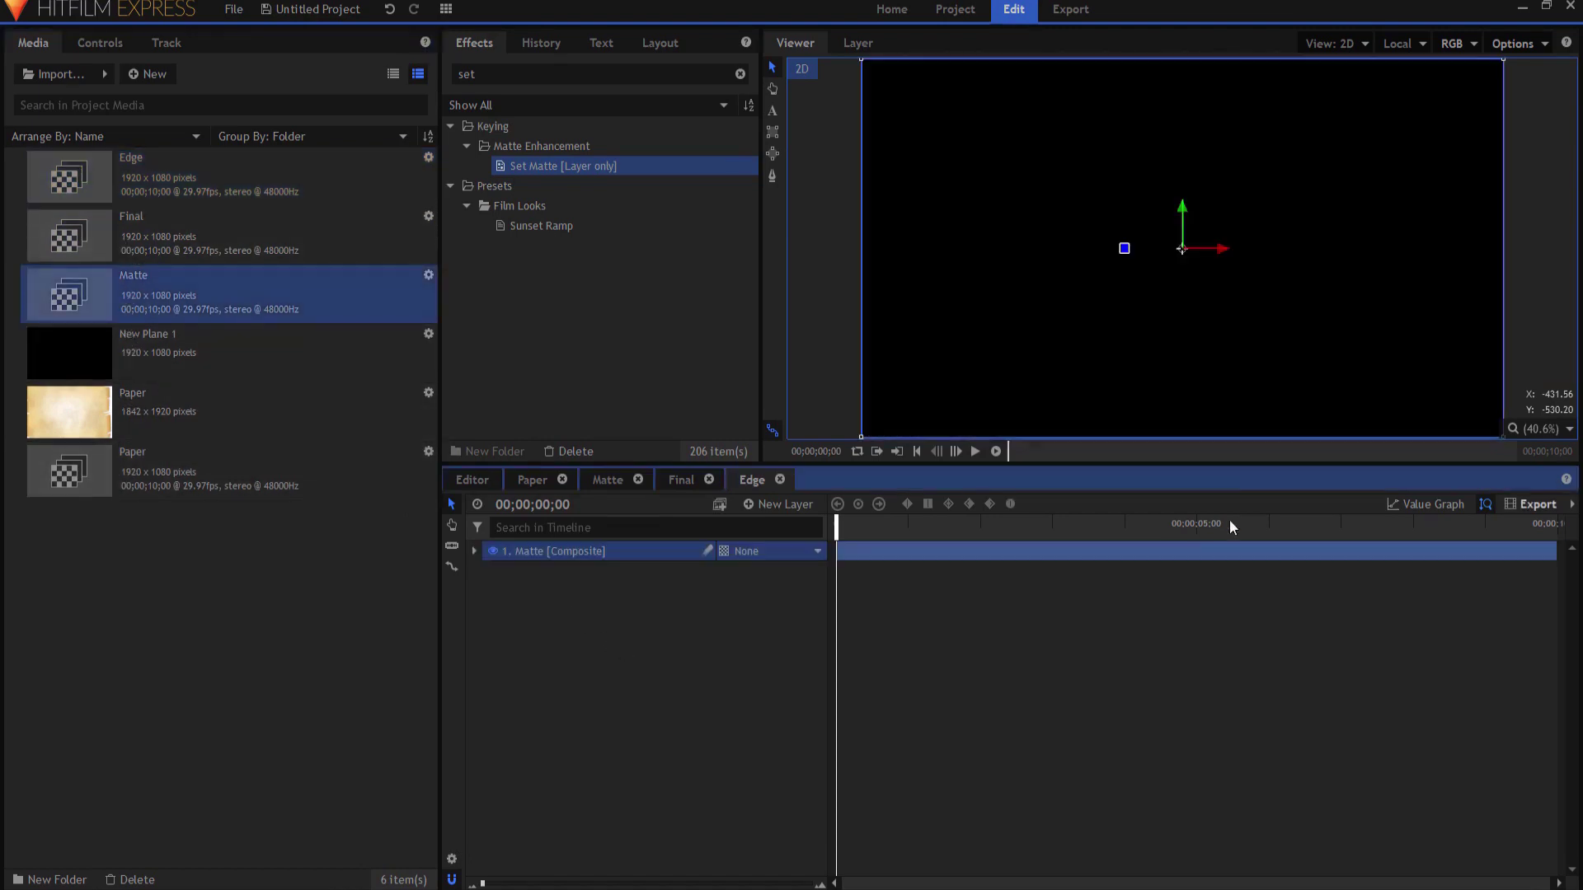
click(1155, 522)
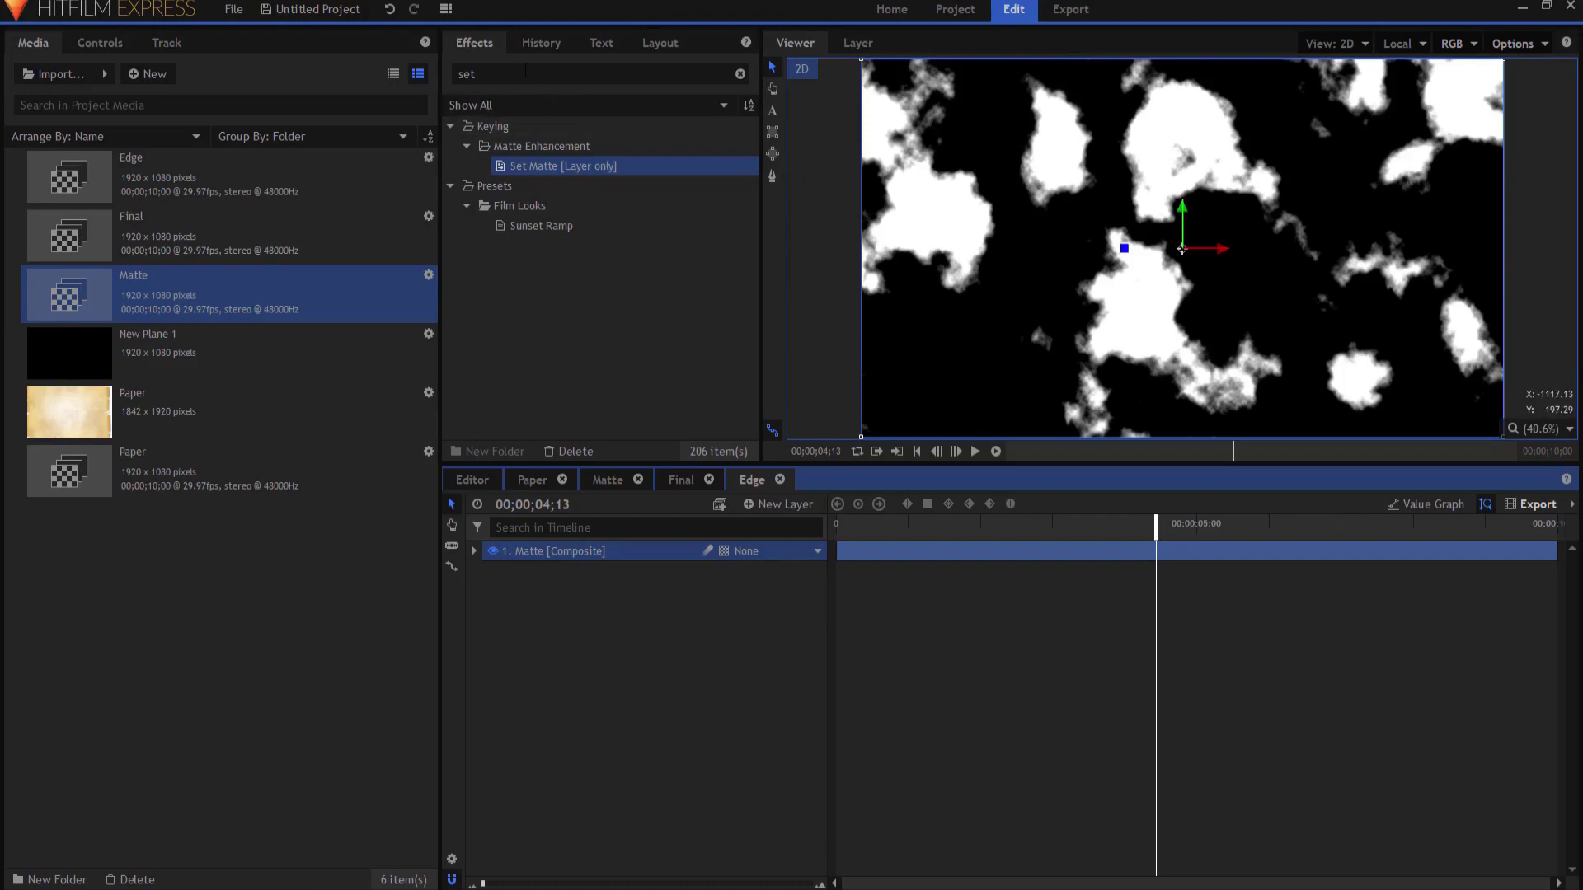
click(577, 74)
- Search 'fin' and apply Find Edges to the Matte layer in the Edge composite
text(find)
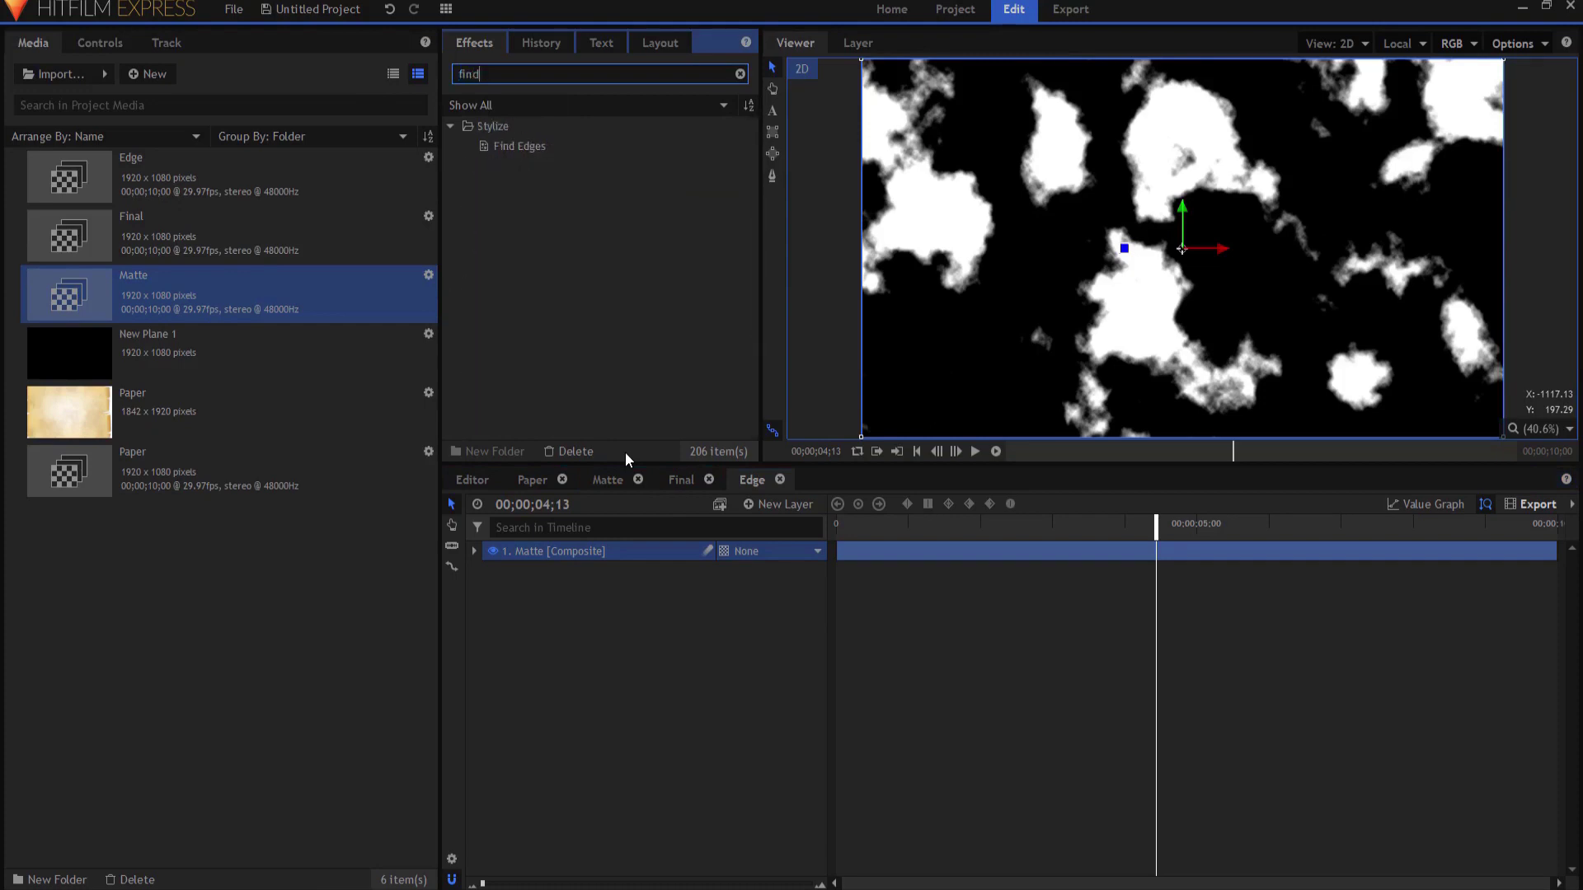
drag(521, 145, 566, 554)
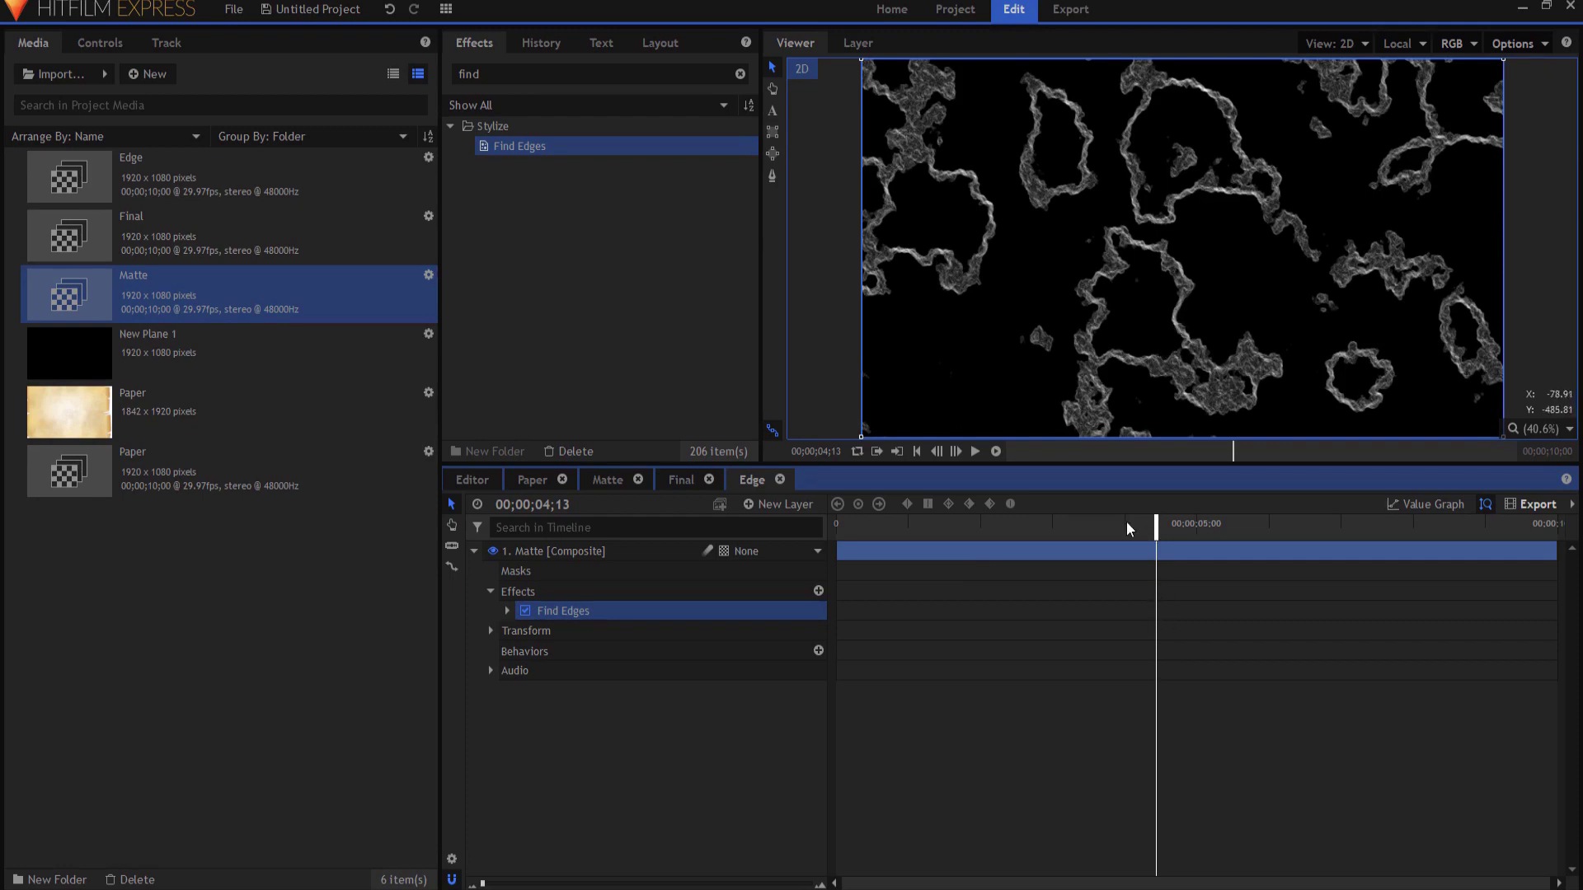
- Add the Edge composite as a layer in the Final composite
click(680, 481)
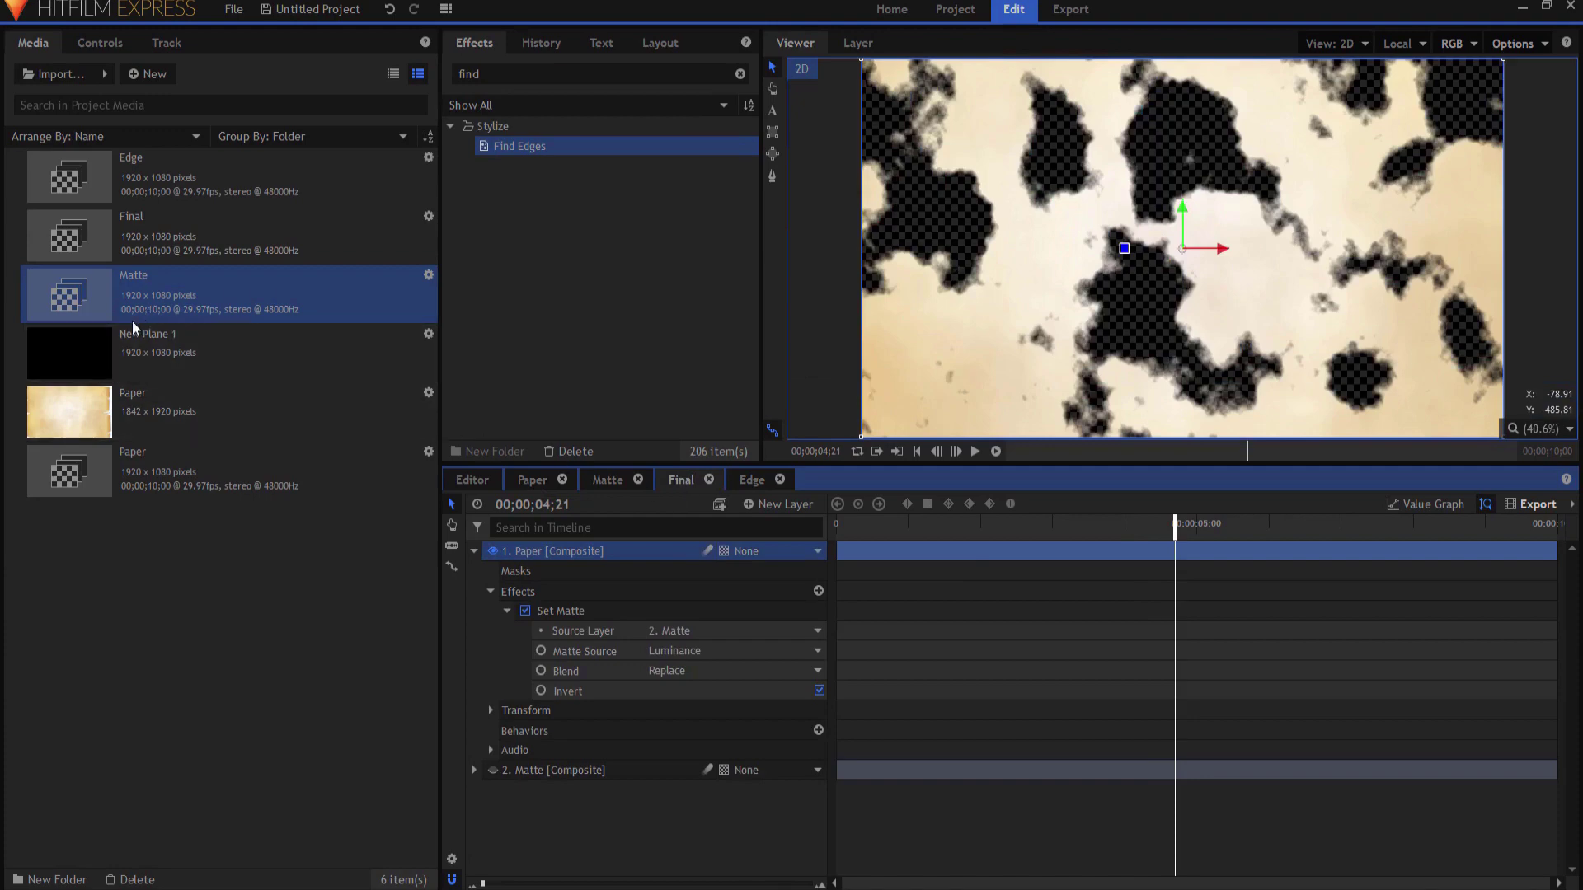
click(89, 183)
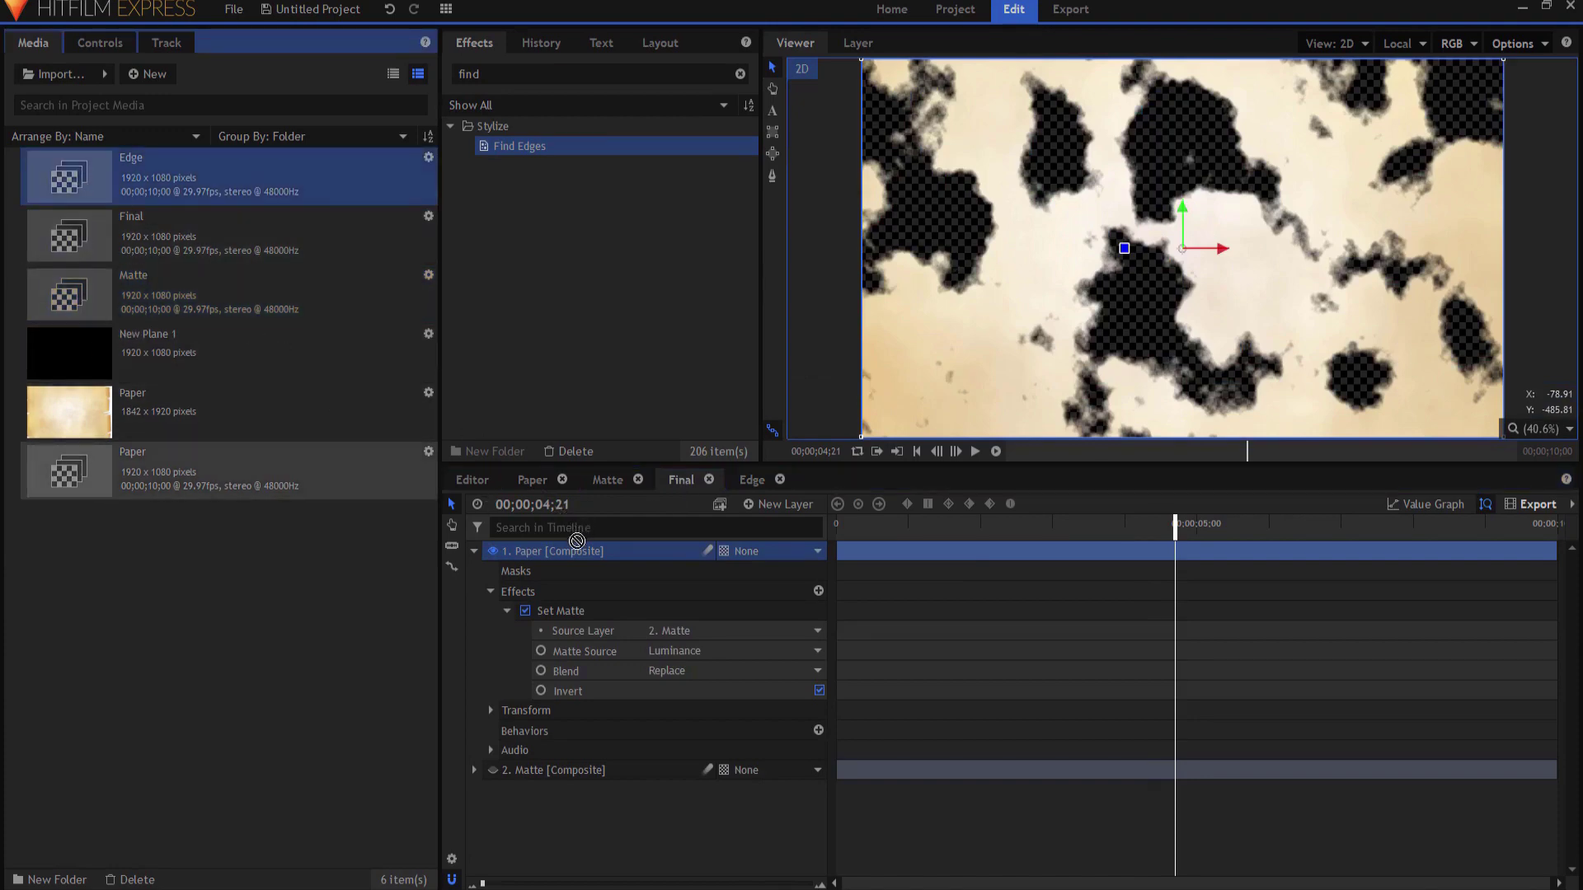
drag(577, 540, 582, 550)
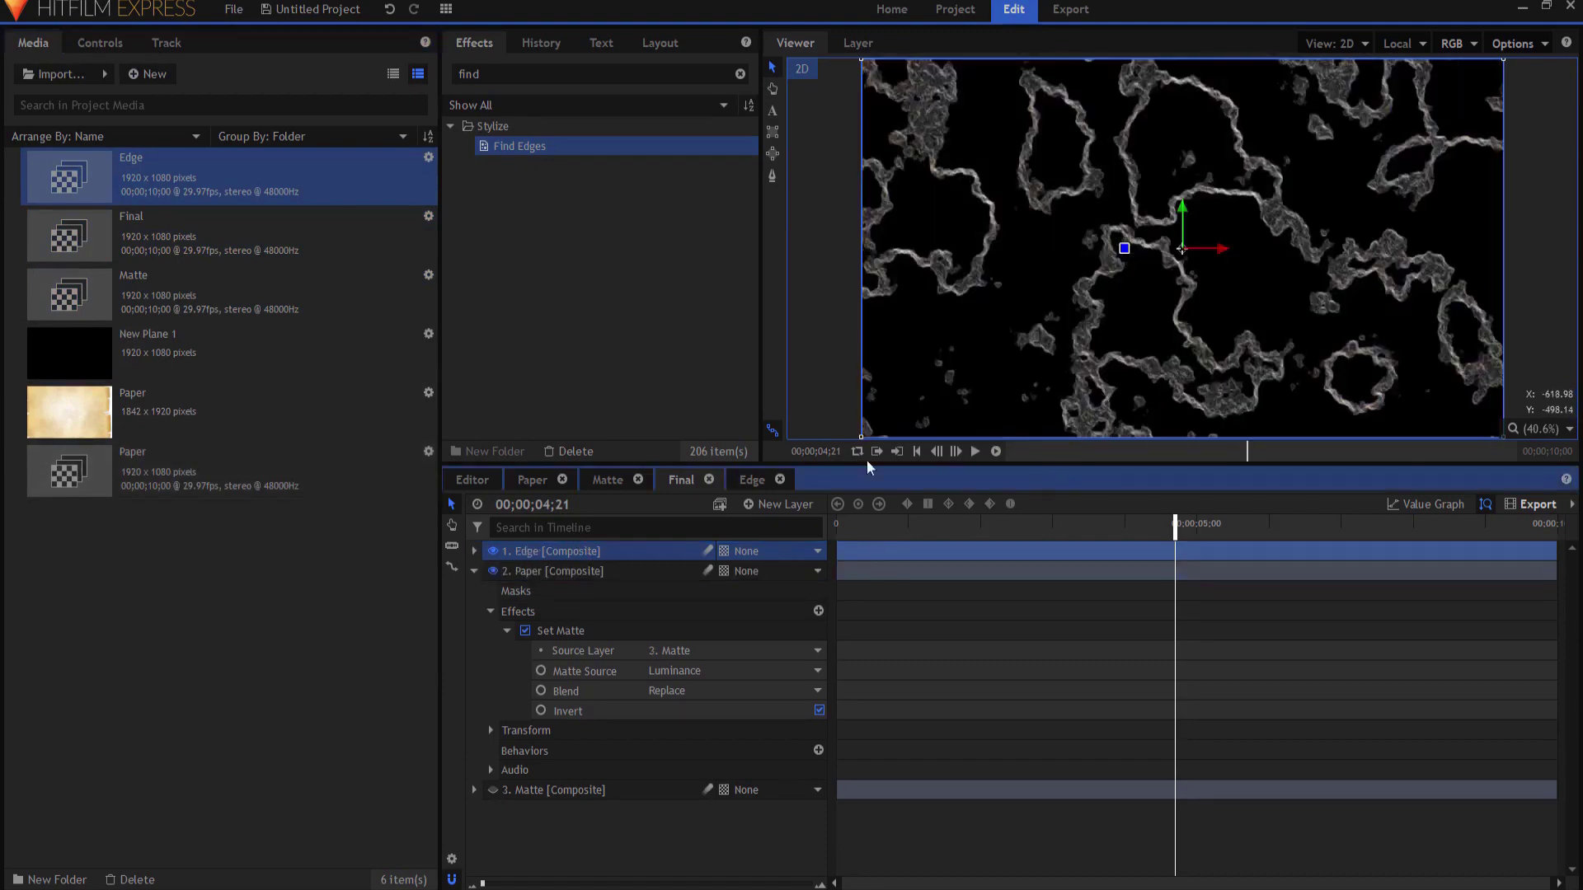
- Set the Edge layer's blend mode to Add over the paper
right_click(557, 557)
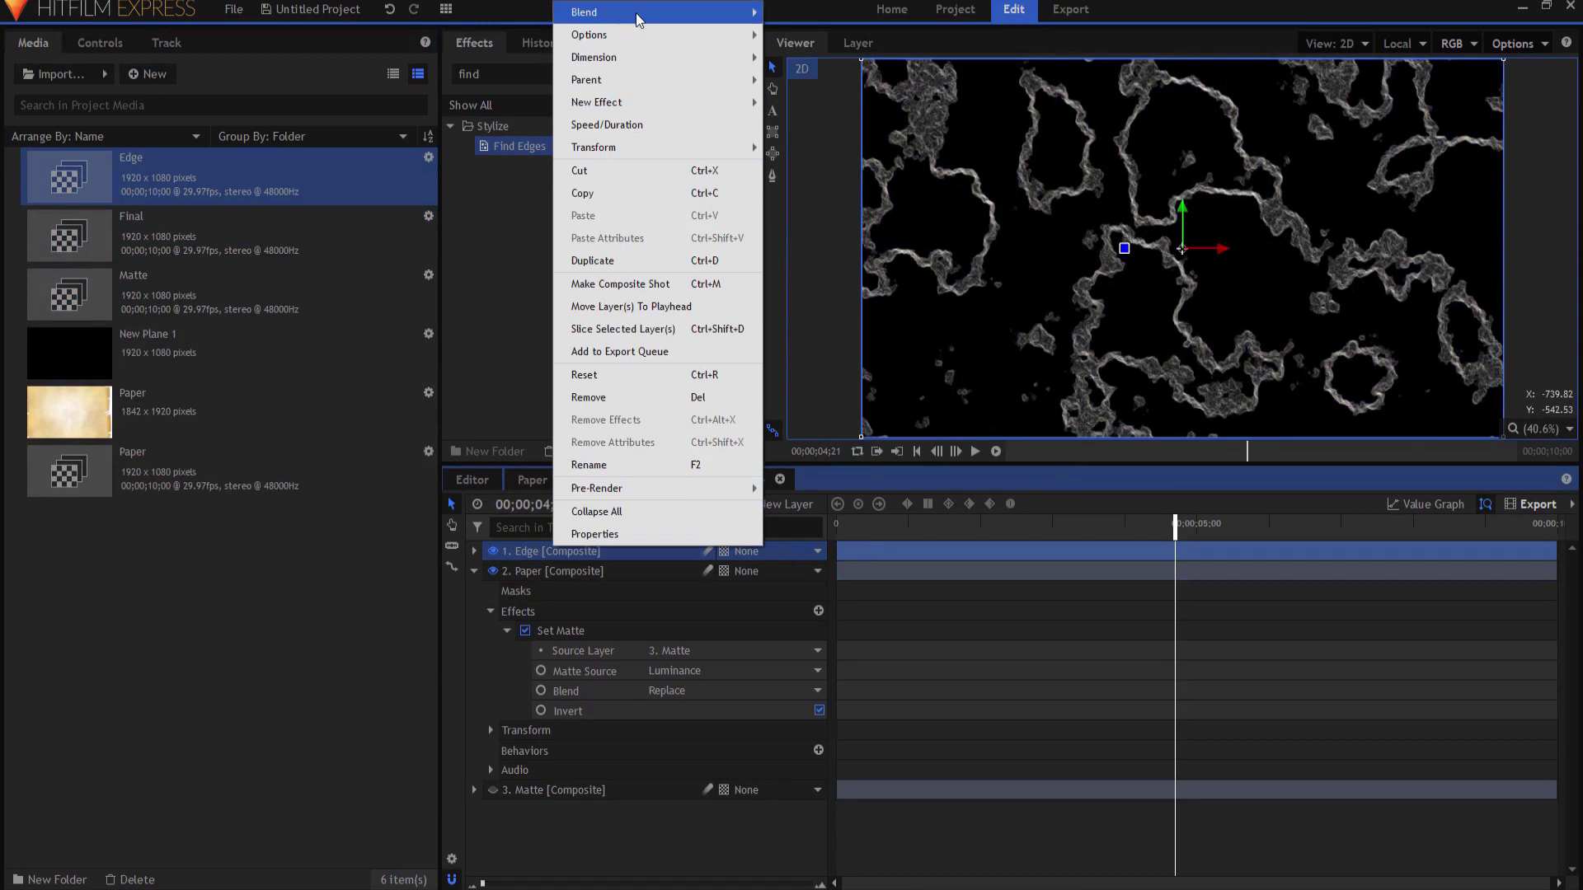
mouse_move(639, 14)
click(808, 35)
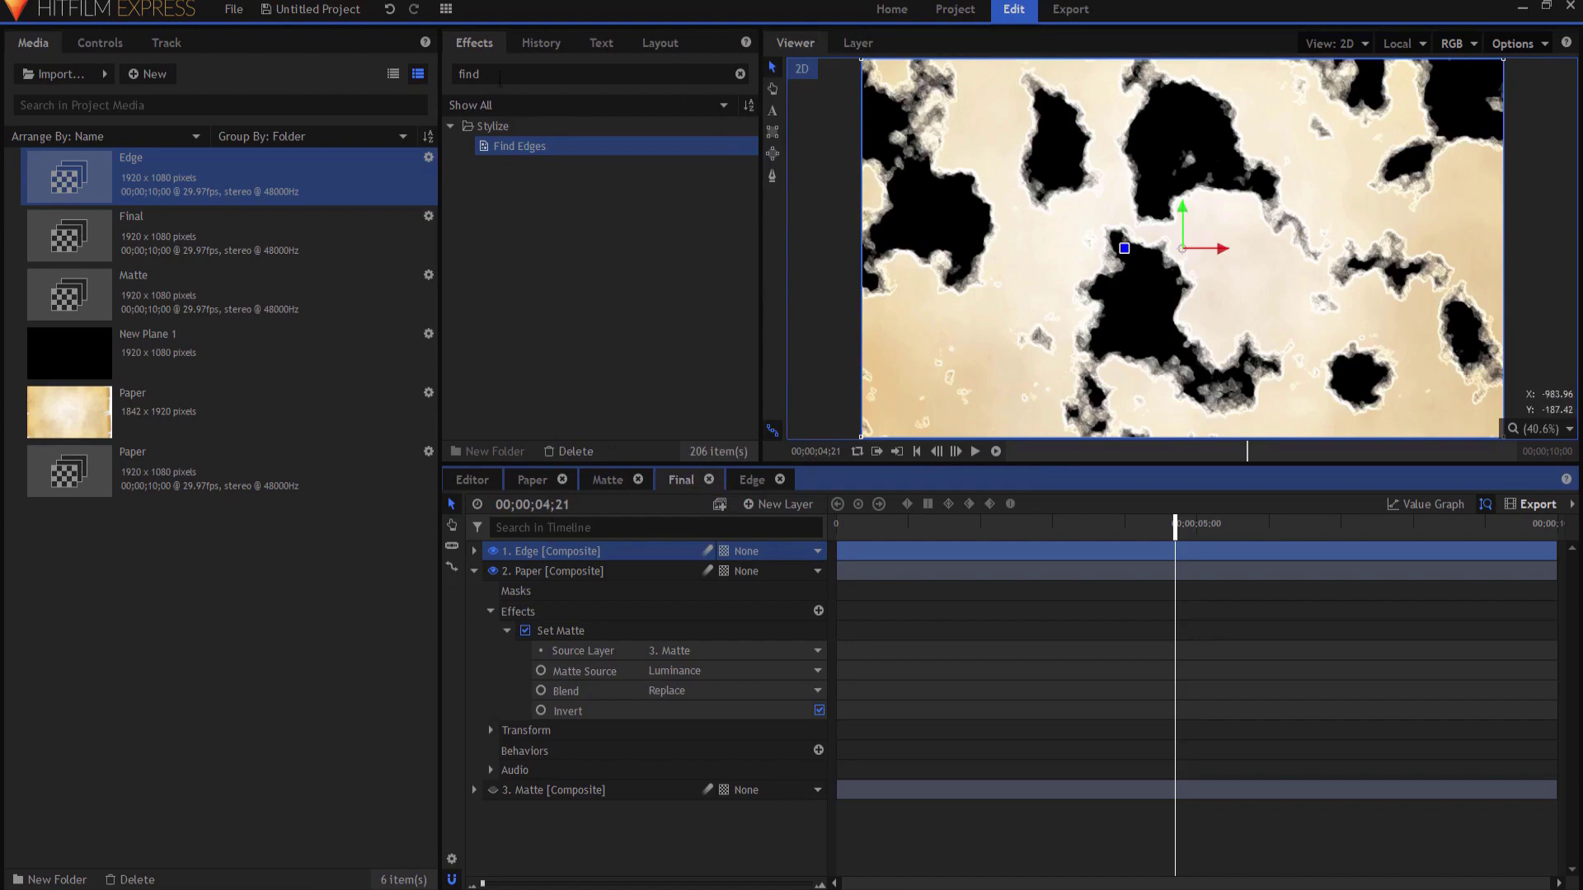
click(460, 74)
- Apply the Tint effect to the Edge layer with Amount set to 100%
text(tint)
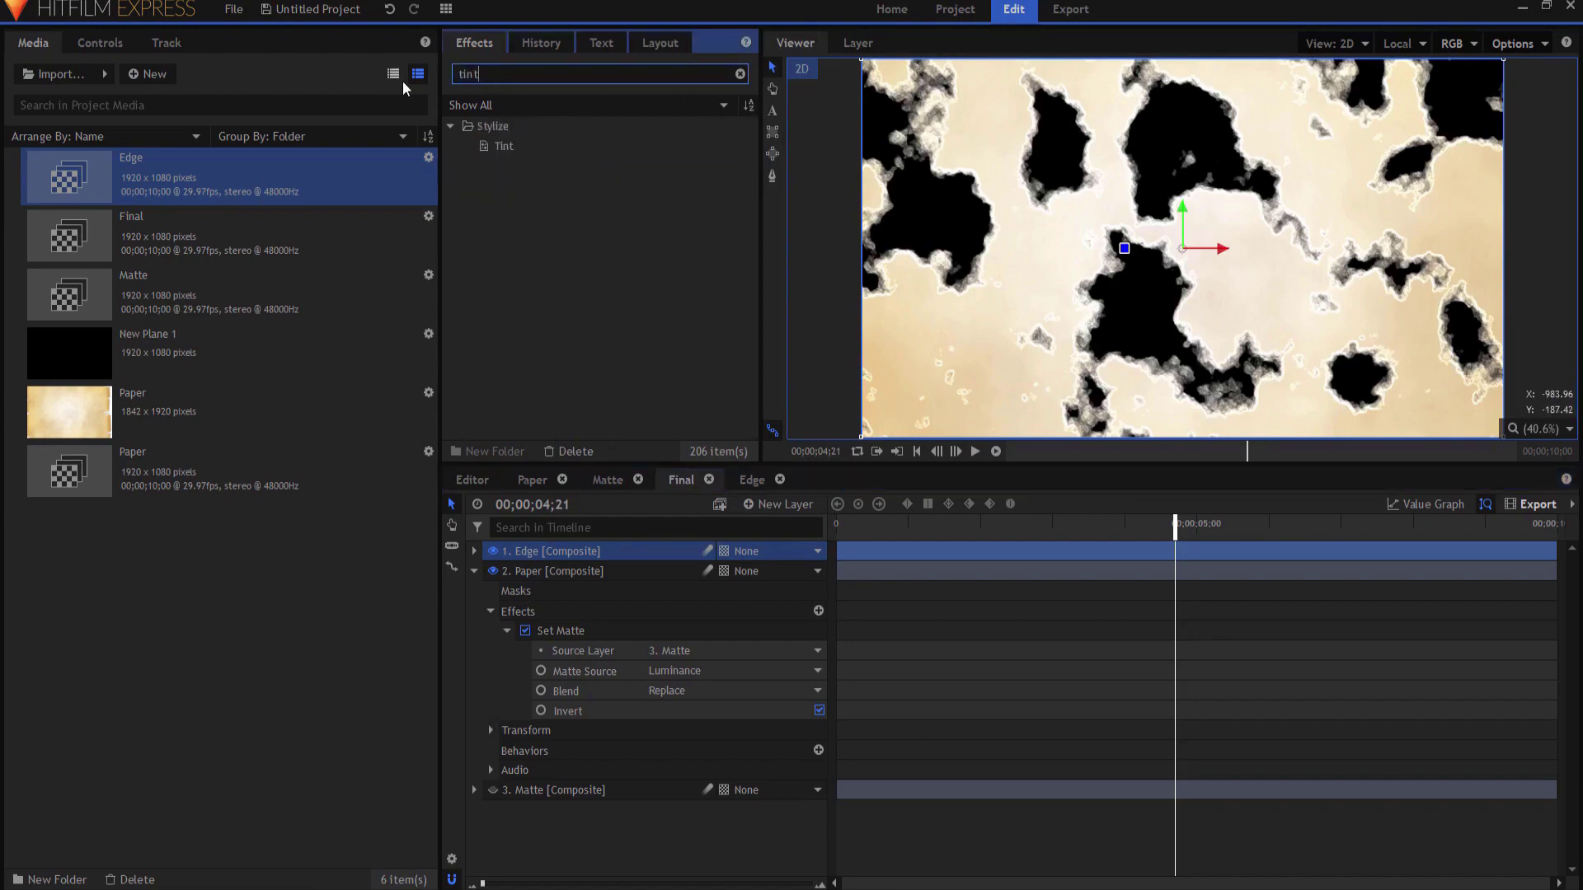
drag(502, 146, 537, 553)
click(507, 610)
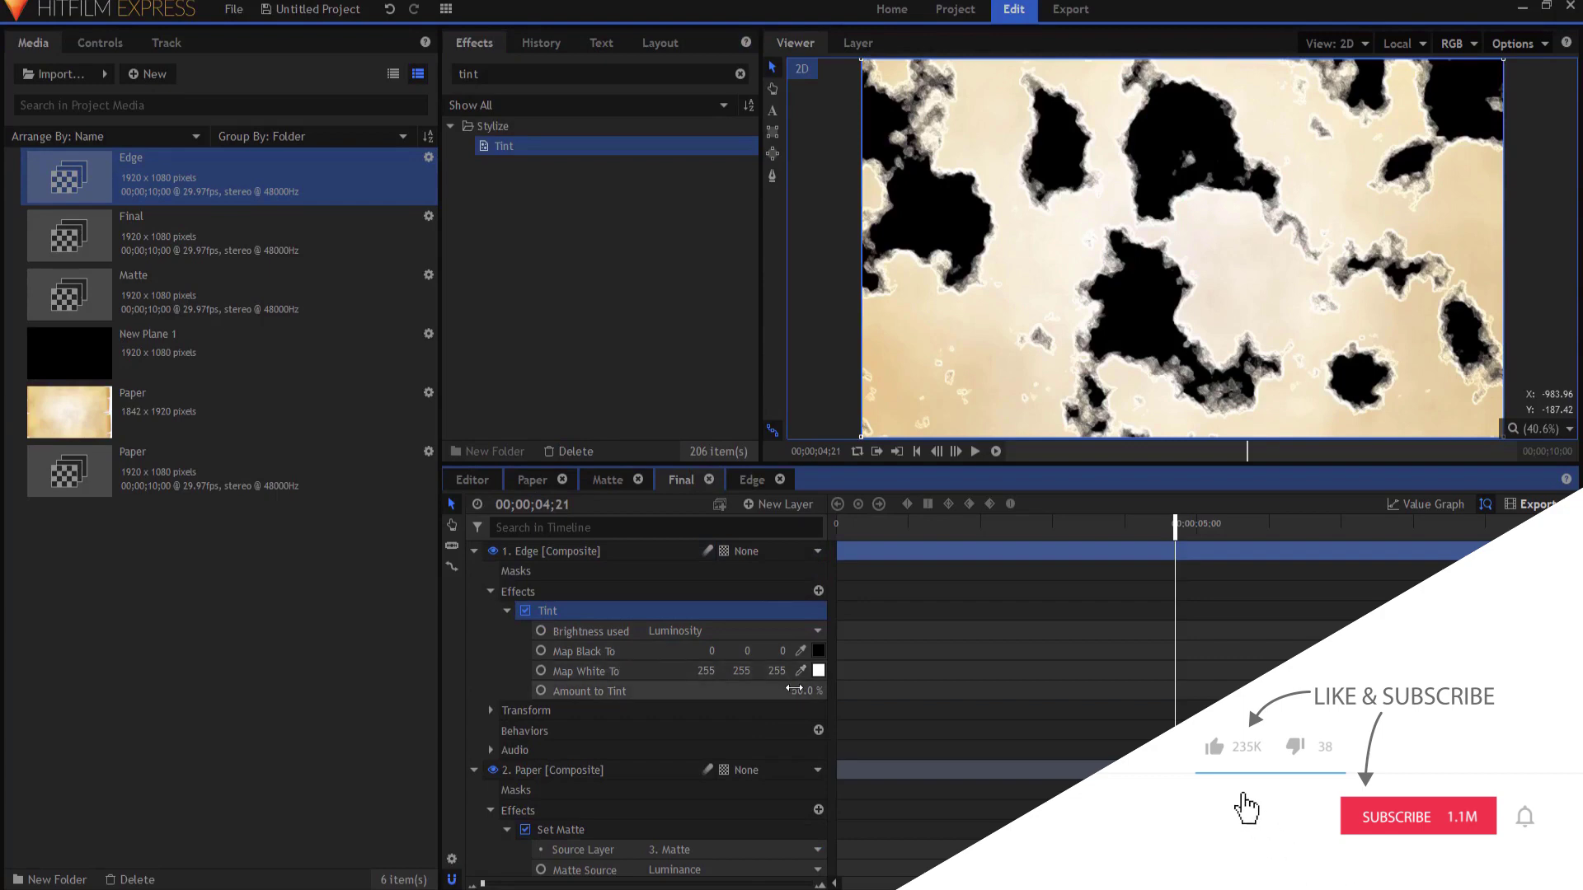
drag(790, 691, 793, 689)
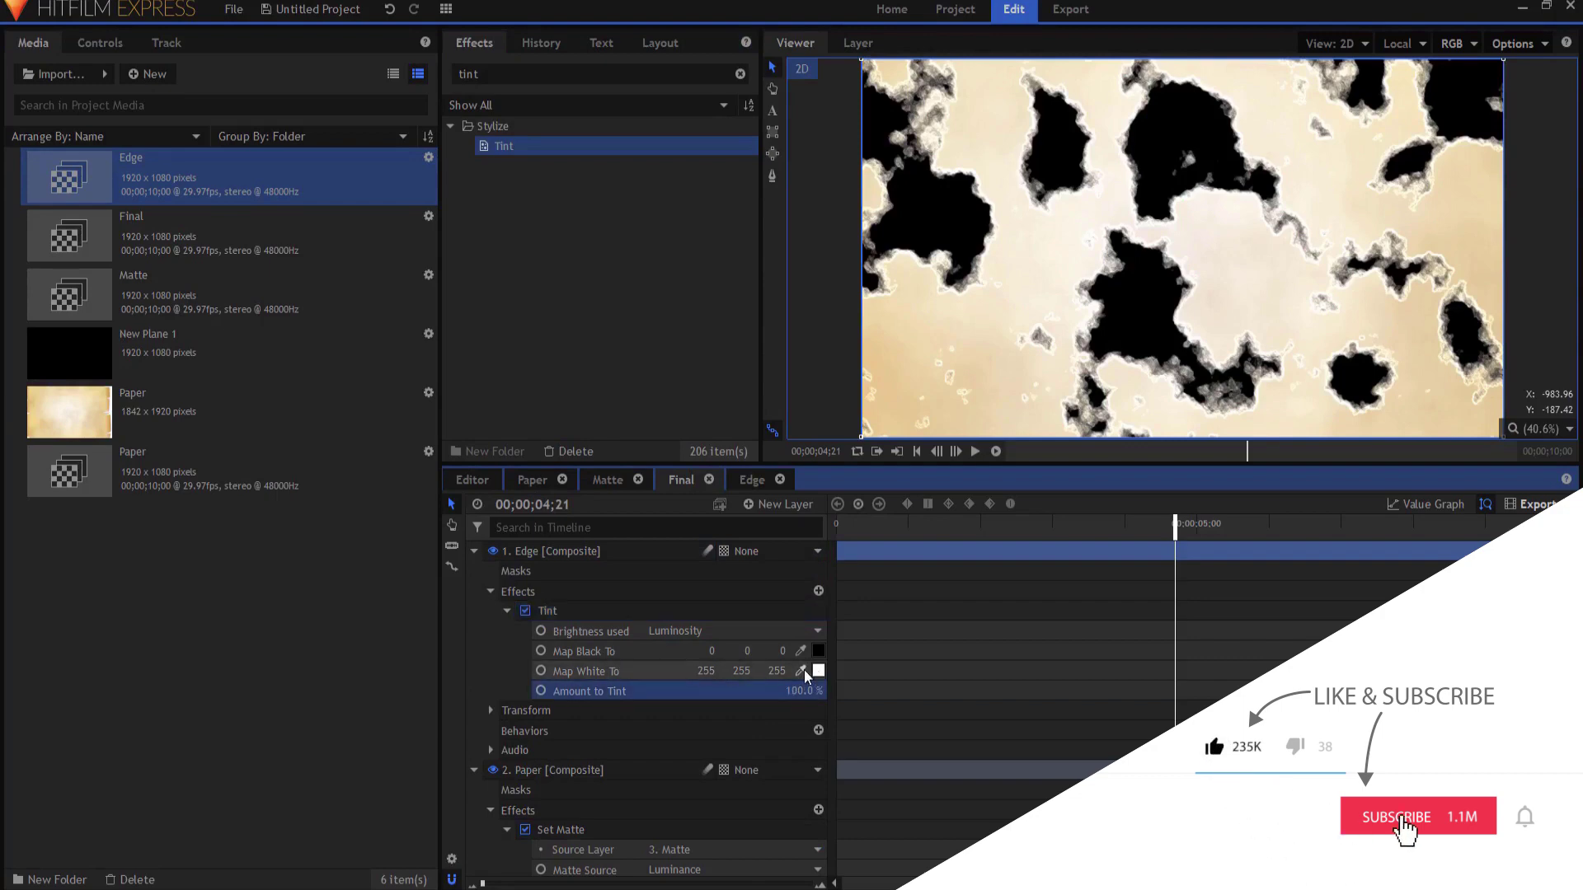
- Map Tint's white tones to orange (255, 170, 0), then search effects for 'glow'
click(819, 671)
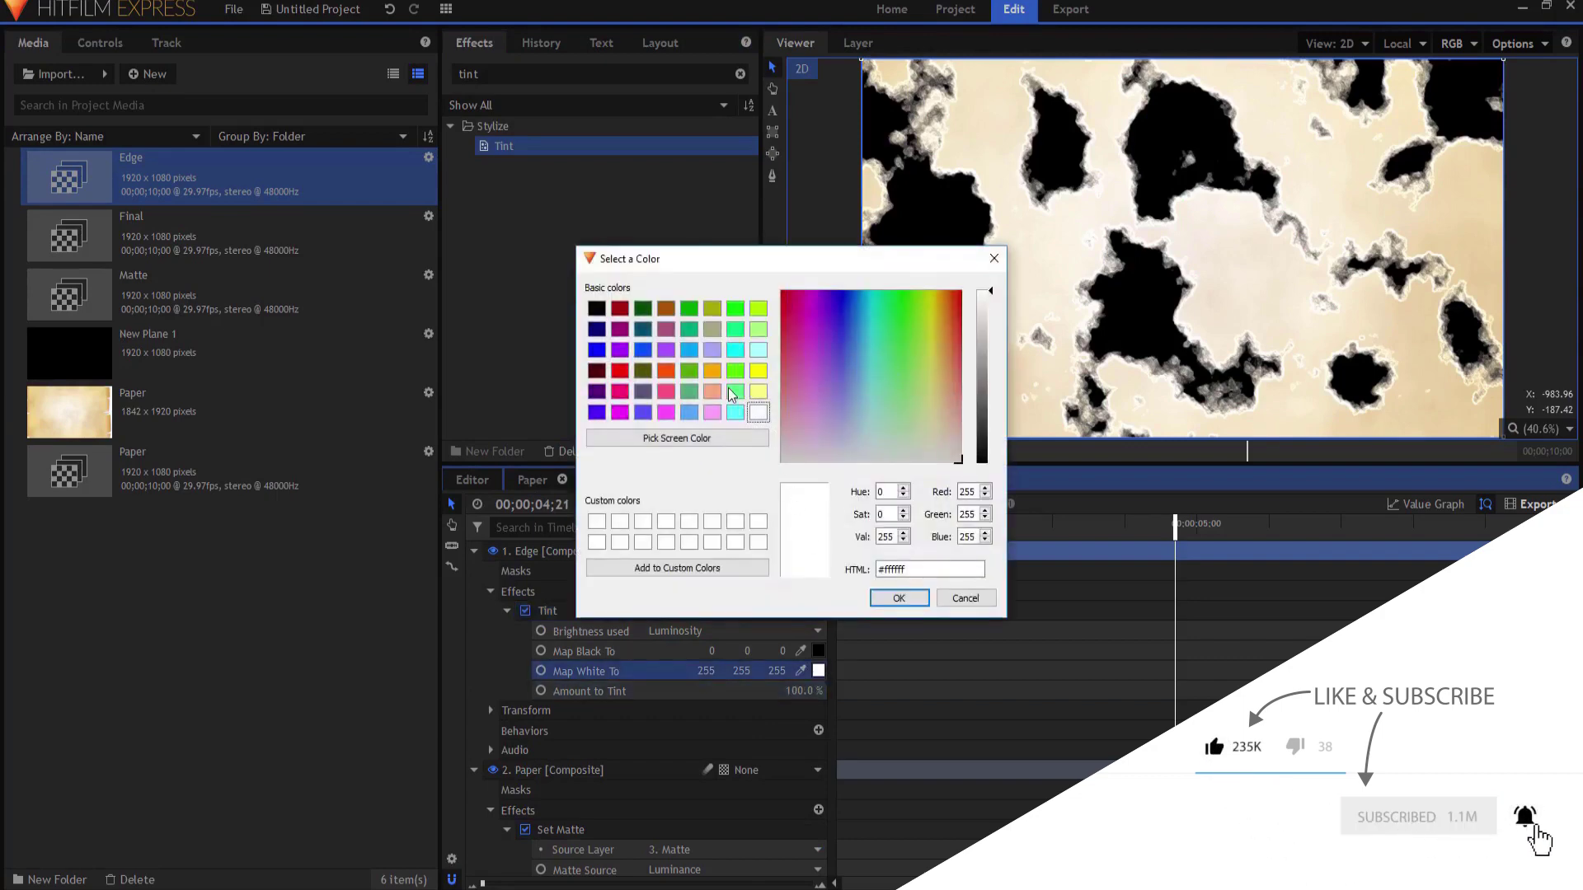
click(712, 370)
click(898, 599)
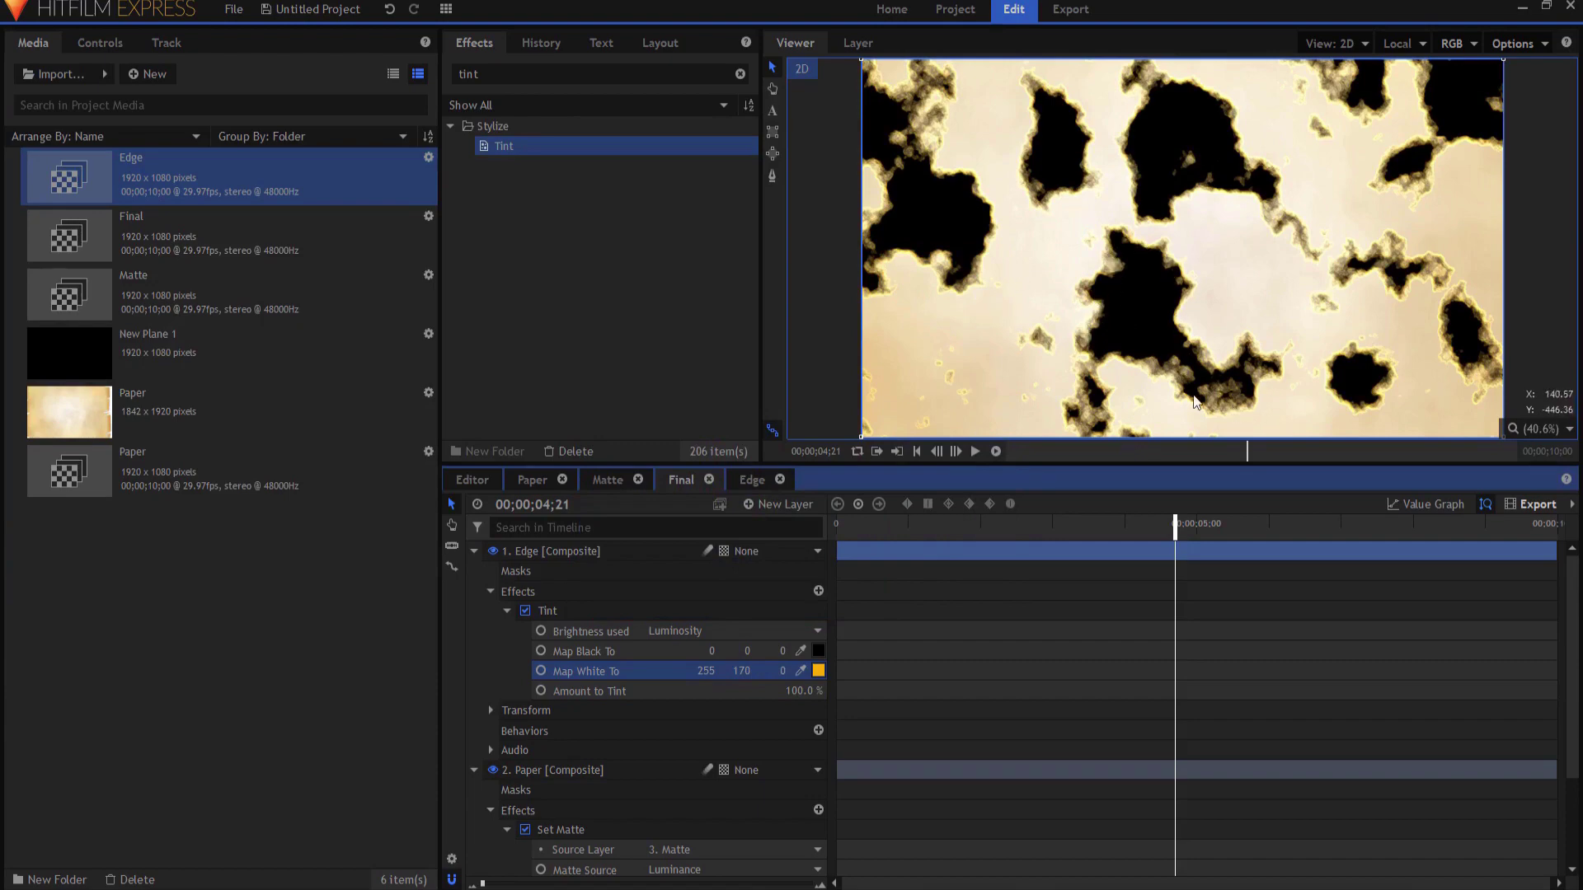
drag(479, 74, 458, 74)
text(glow)
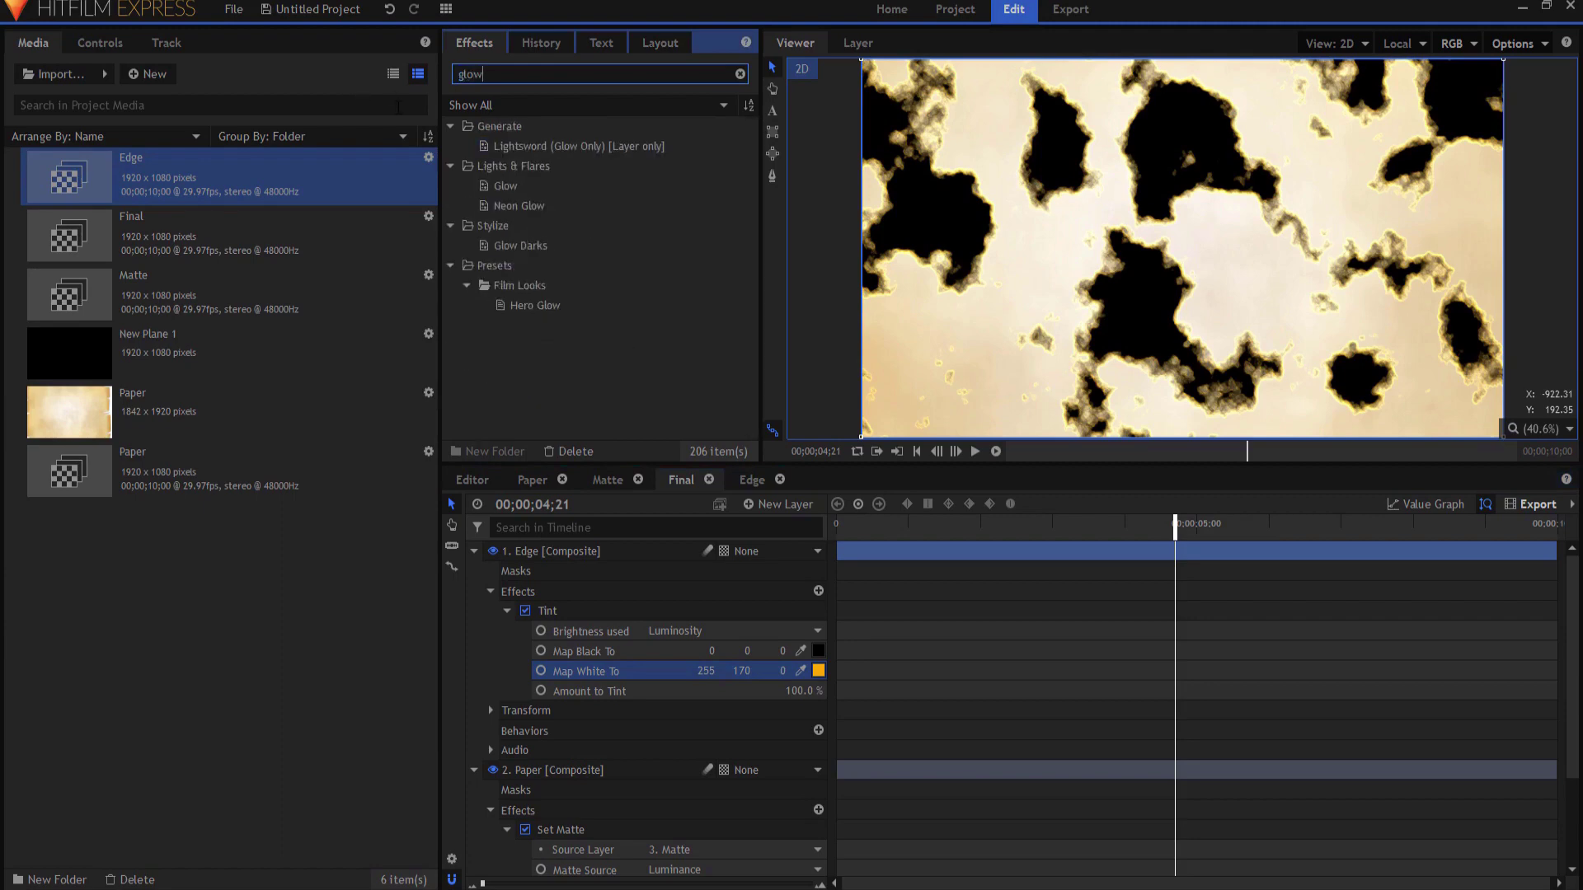
- Add Glow to the Edge layer below Tint with a 3 px radius
drag(520, 188, 551, 709)
click(508, 709)
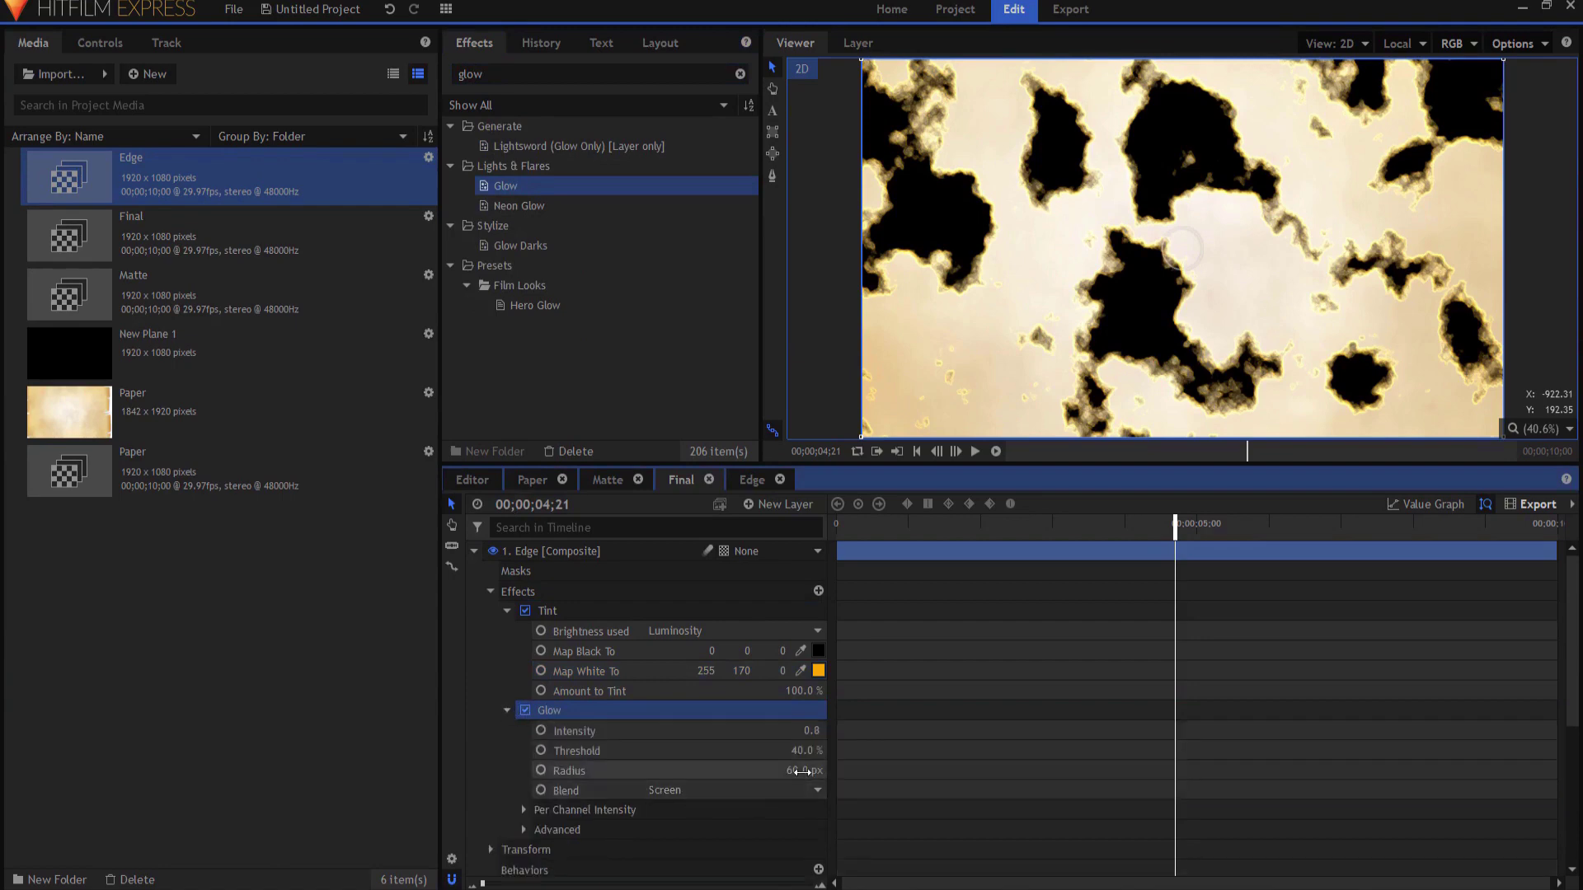
drag(804, 770, 725, 770)
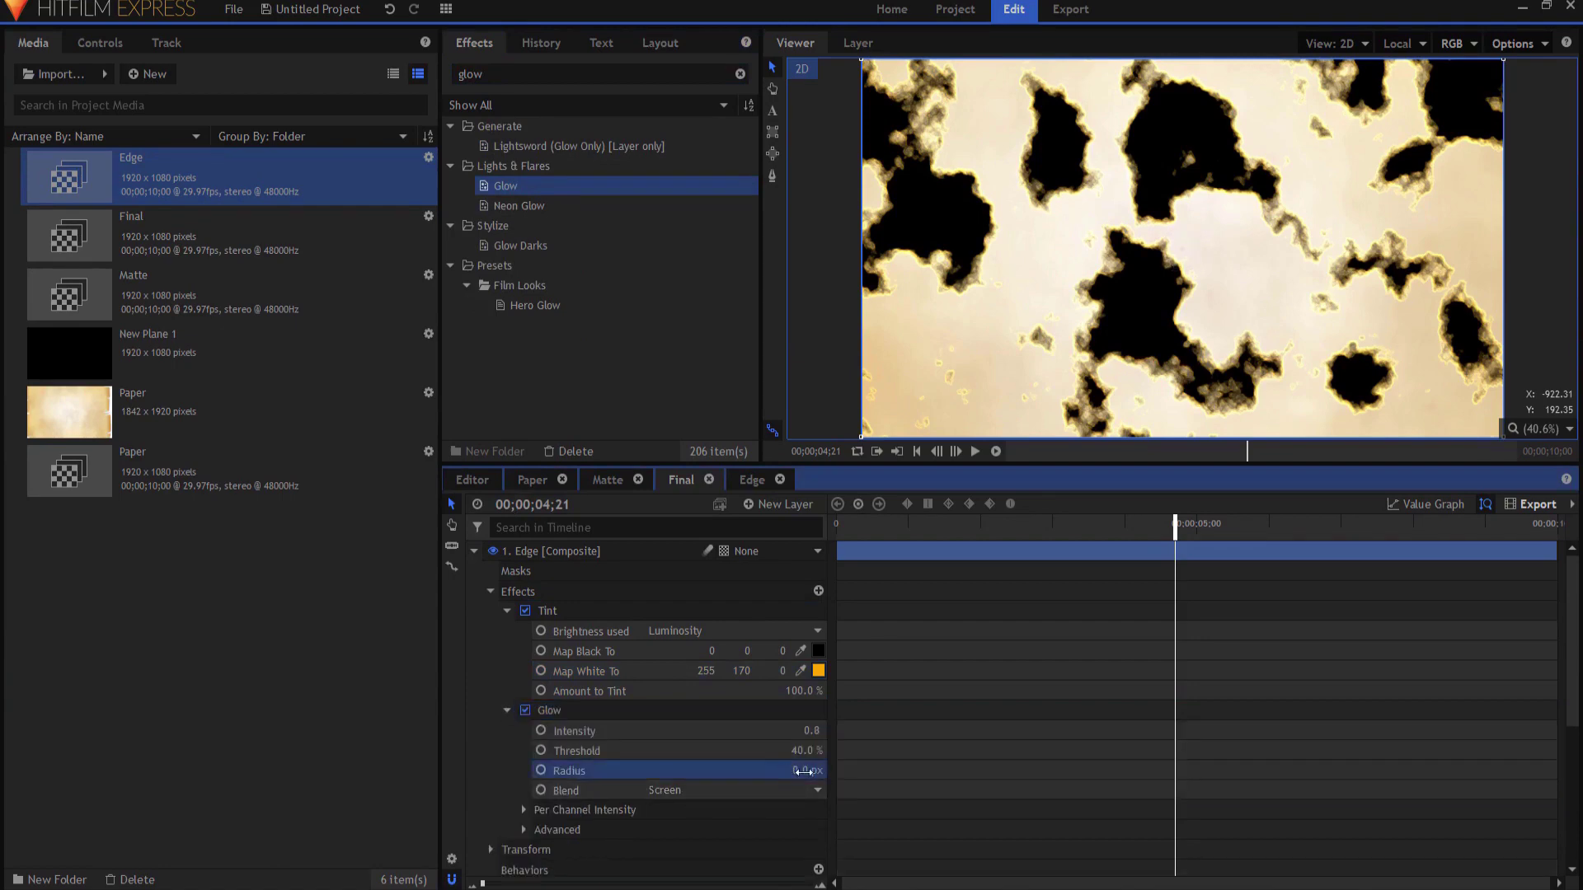
click(804, 770)
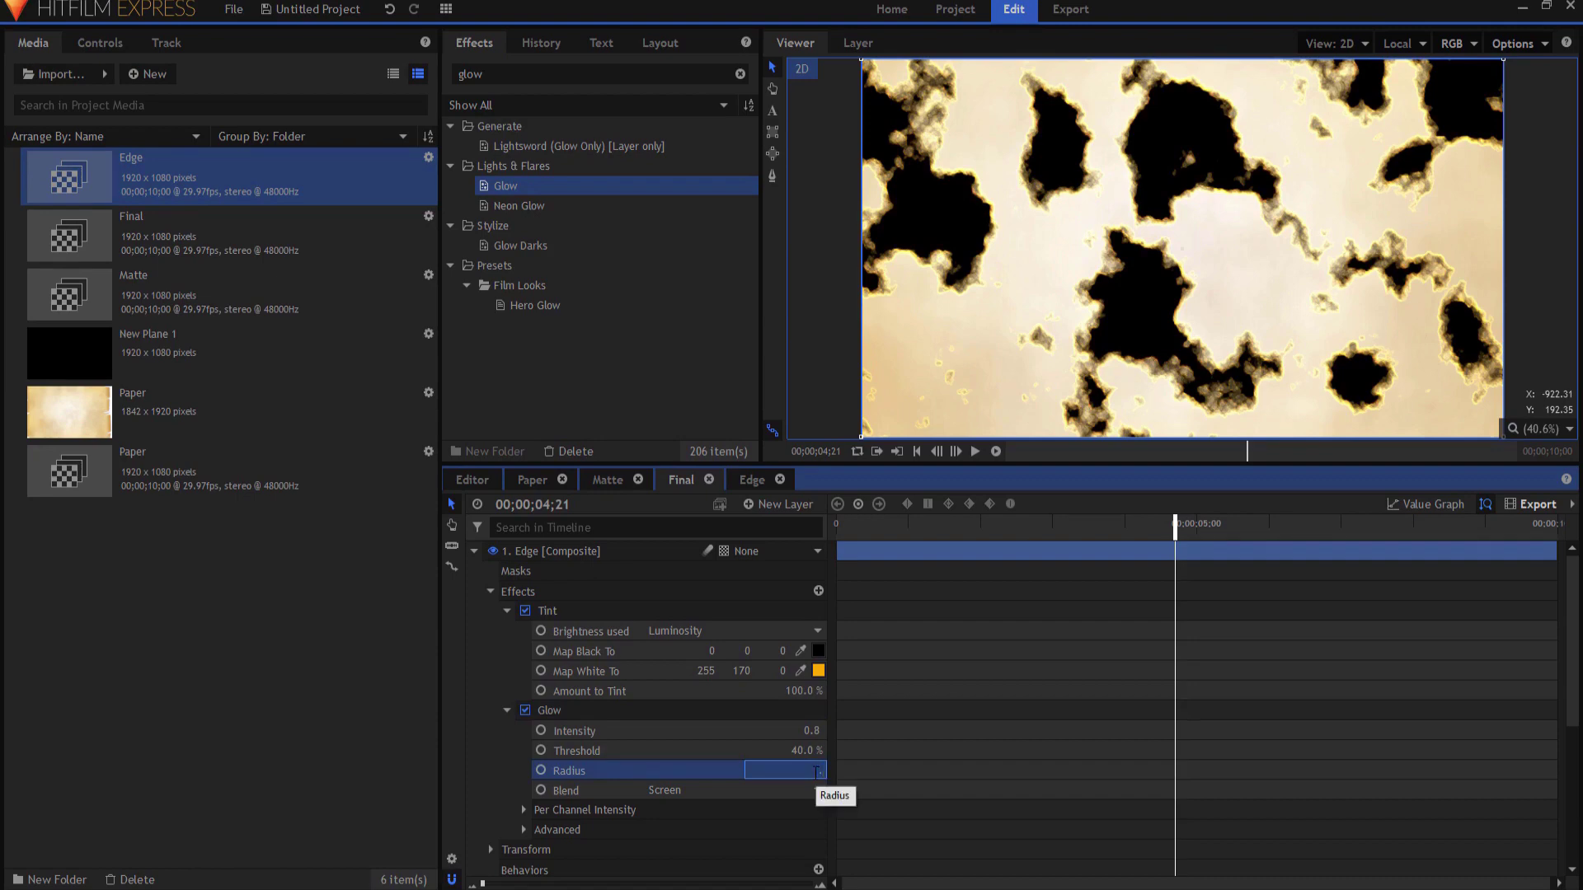
key(Return)
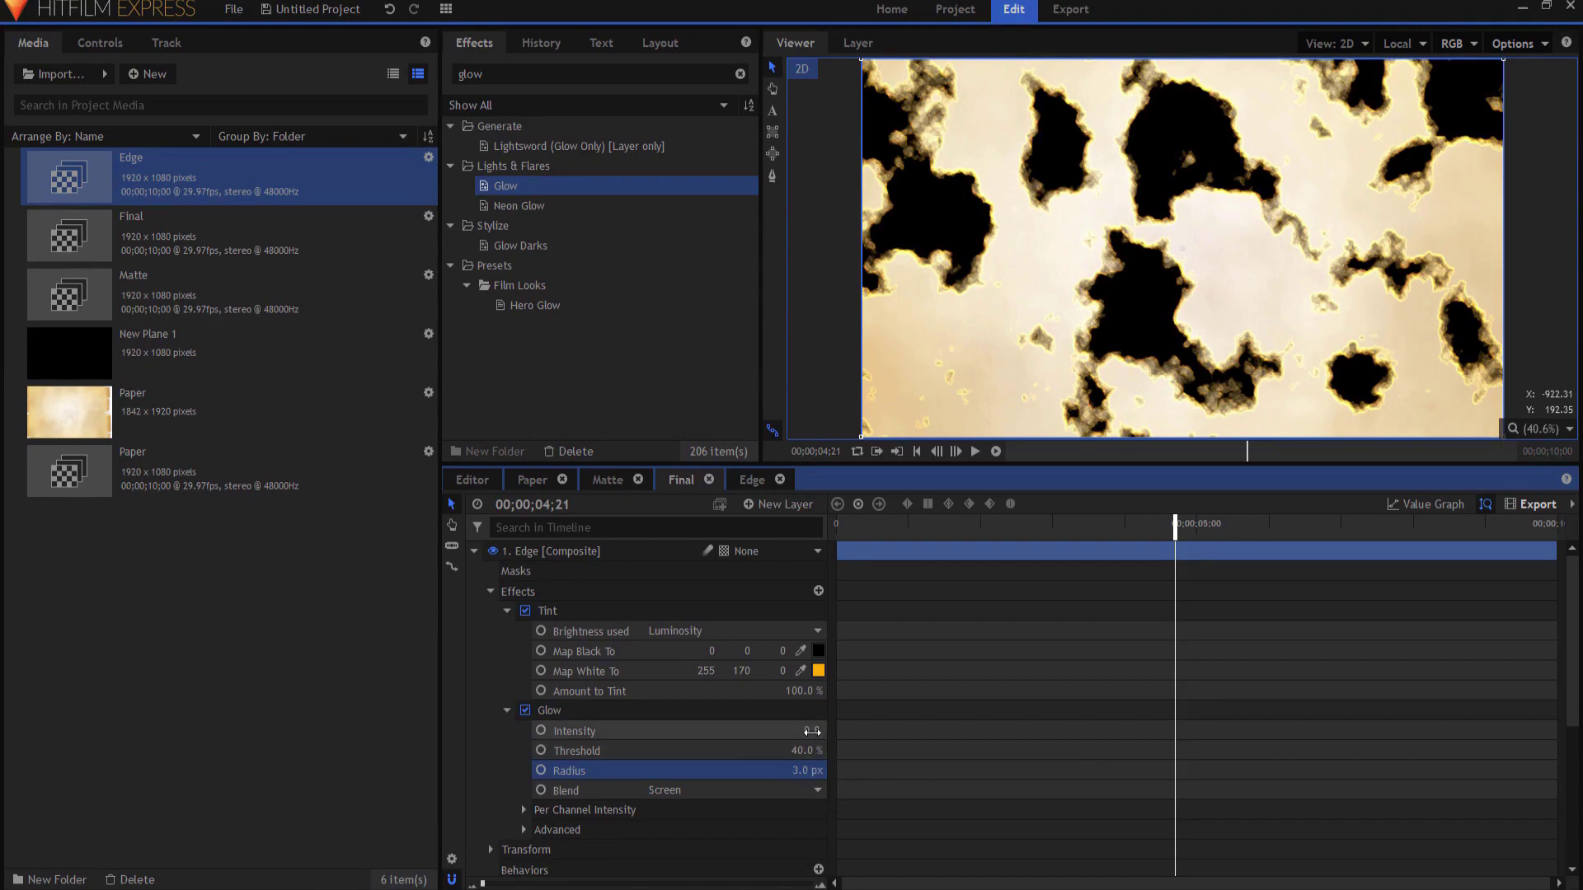
- Raise the Glow intensity to 4.7 and lower its threshold to 43%
click(811, 728)
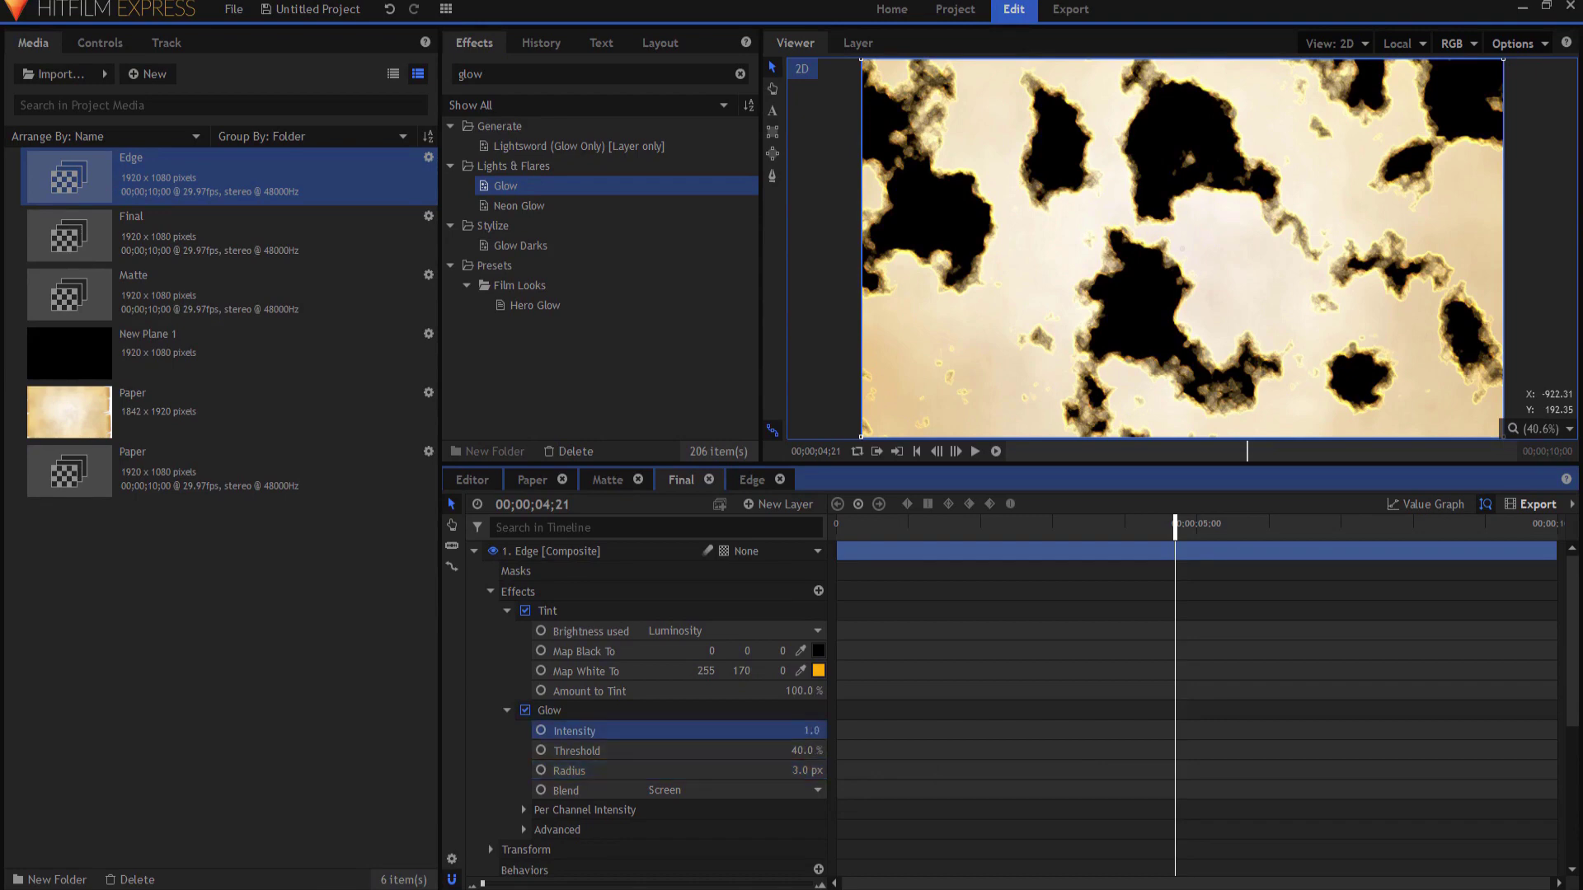
drag(811, 729, 821, 729)
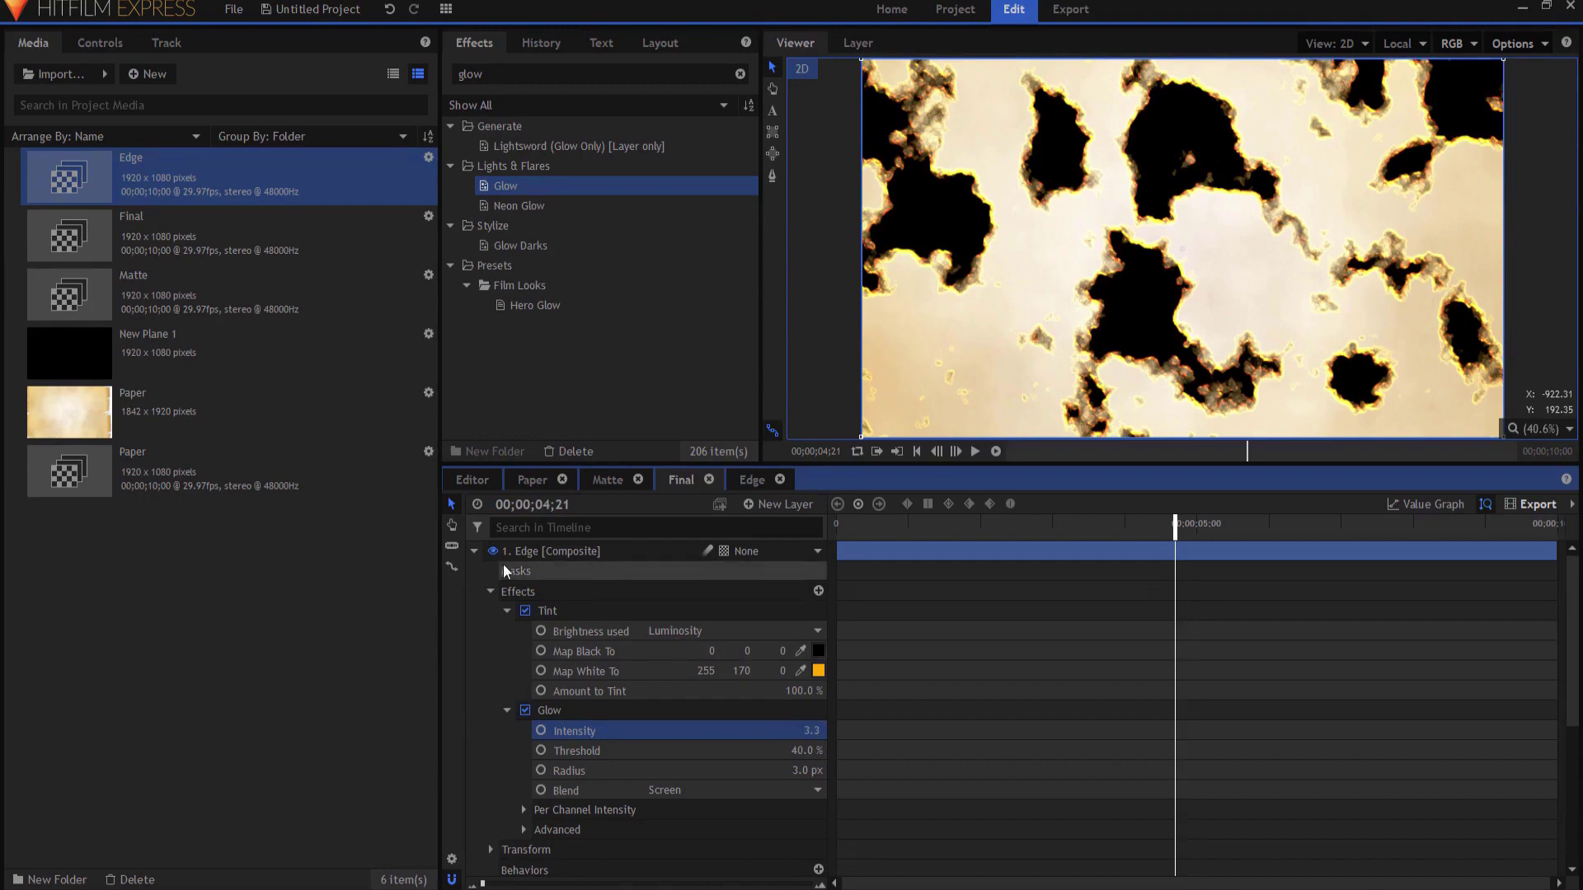
click(526, 710)
click(526, 709)
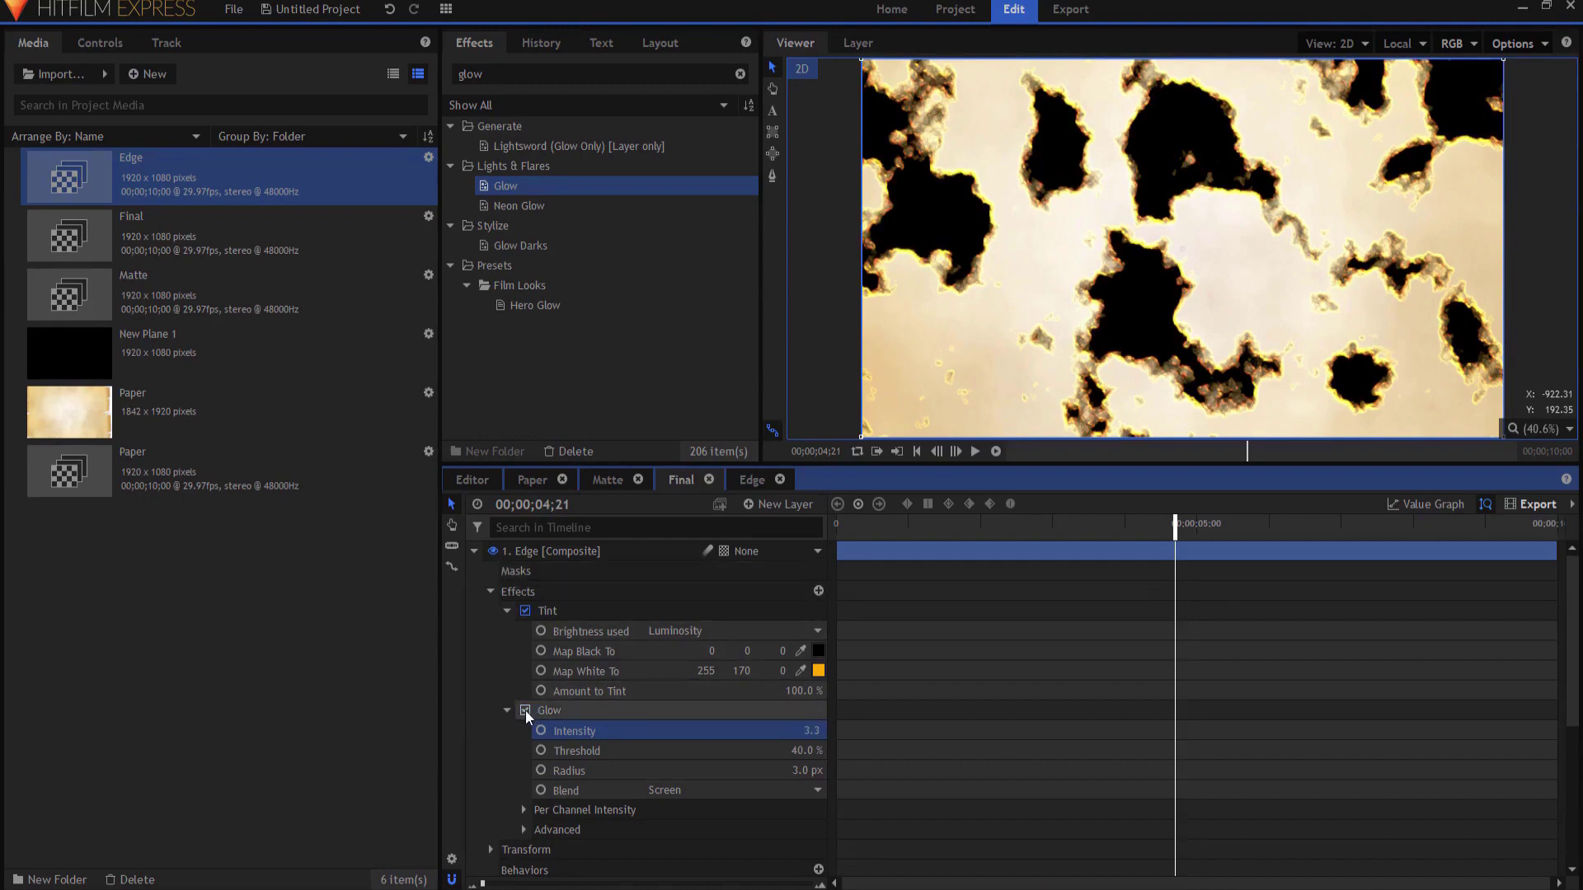
mouse_move(799, 755)
mouse_down()
mouse_move(782, 755)
mouse_move(820, 731)
mouse_move(779, 760)
mouse_move(817, 759)
mouse_move(805, 730)
mouse_up()
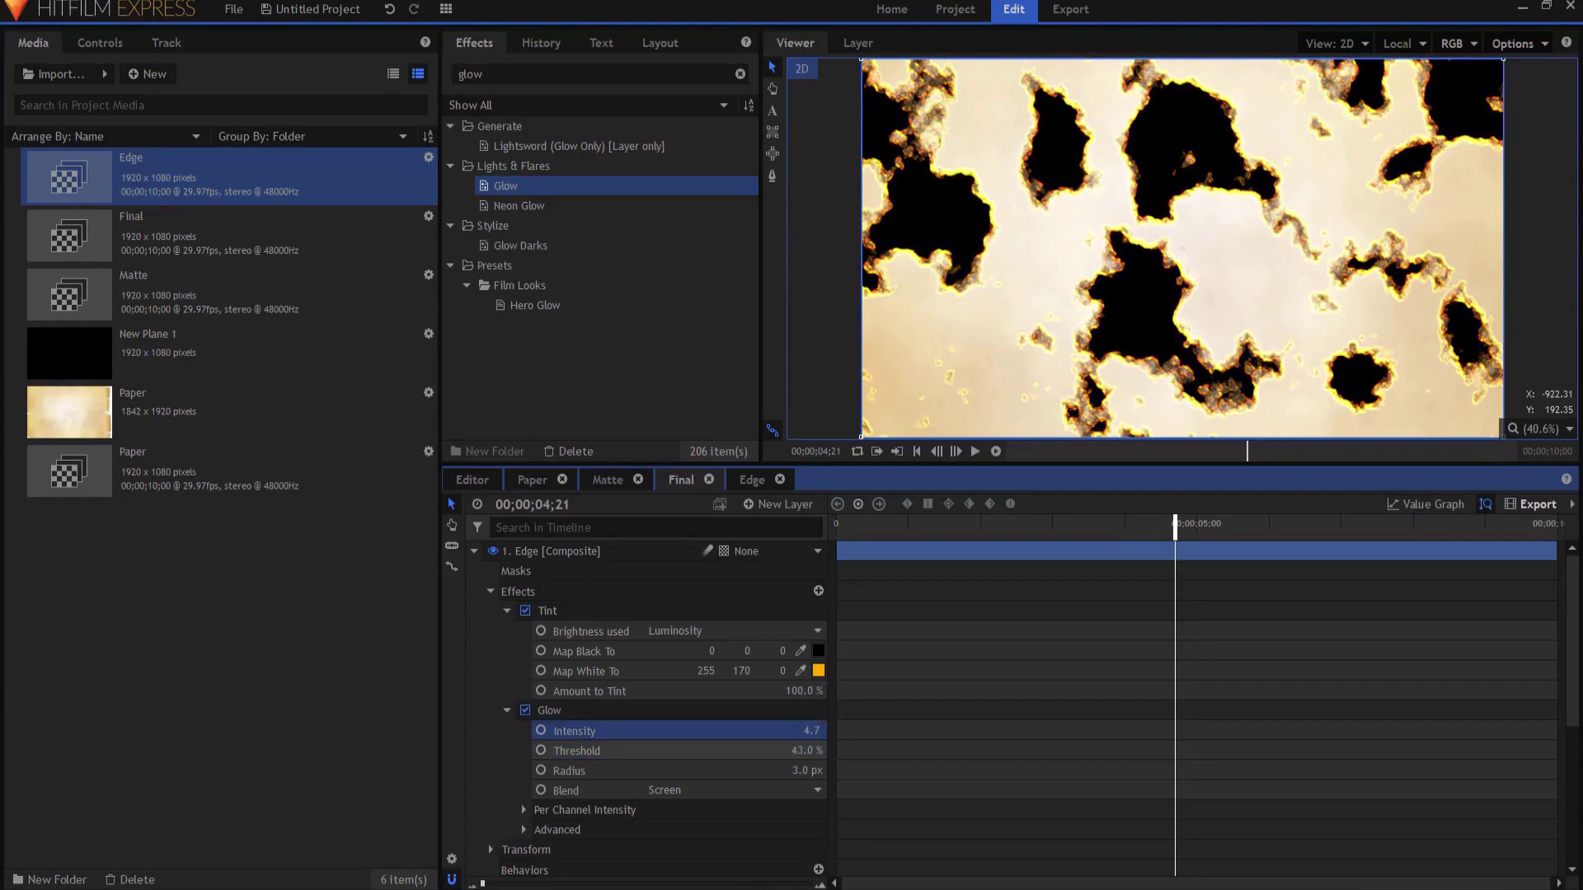
click(812, 750)
- Collapse the Edge and Paper layers and open the Paper composite at the timeline start
click(476, 550)
click(474, 570)
click(602, 627)
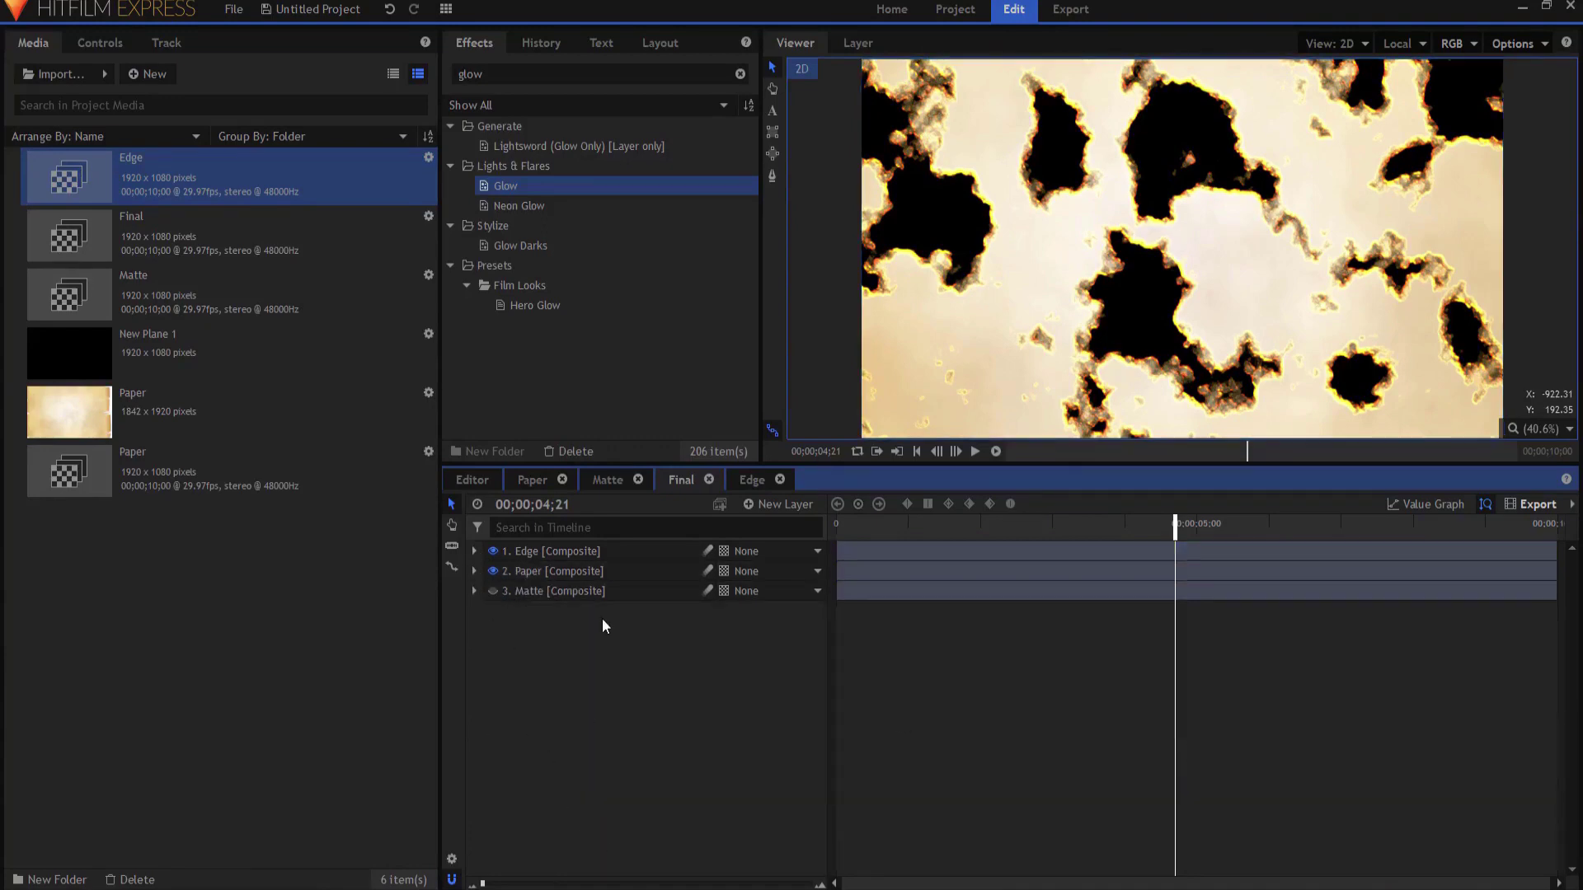
click(535, 477)
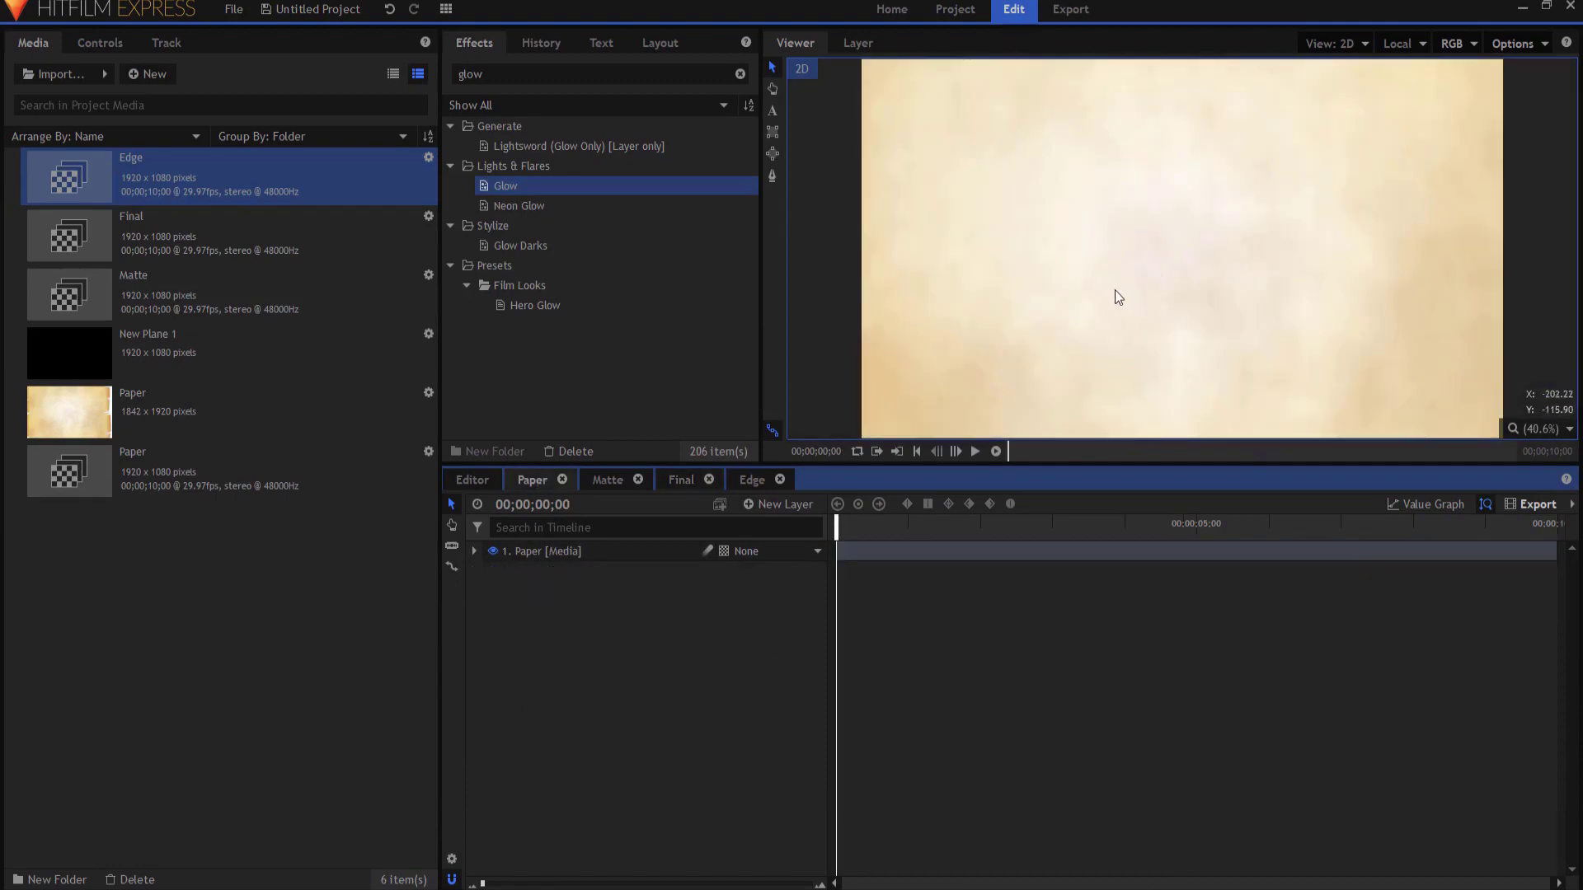
click(684, 480)
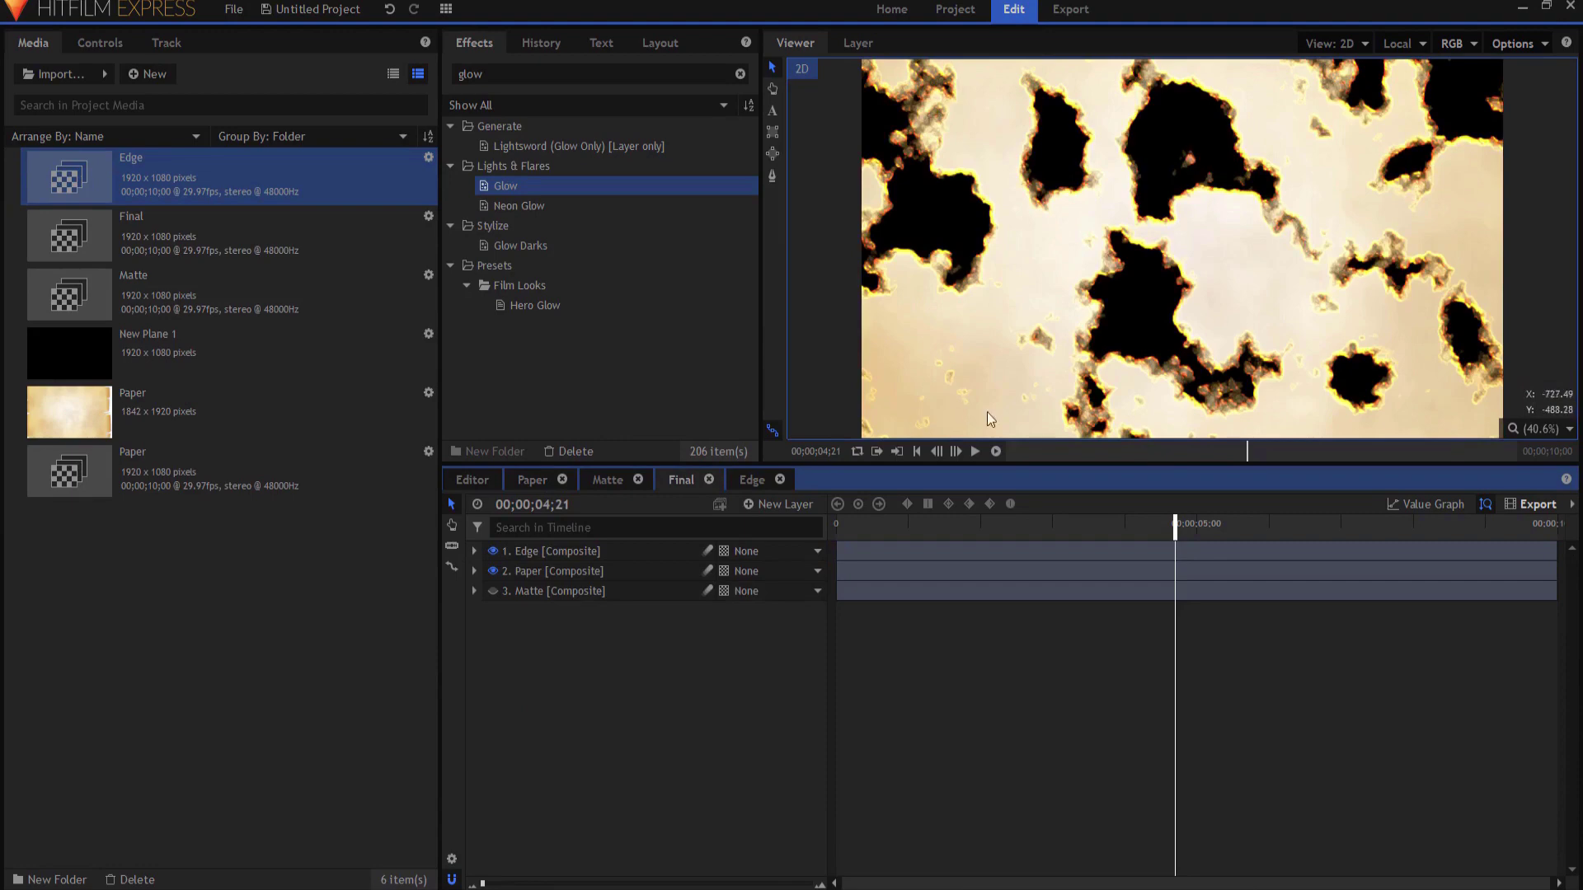
click(917, 452)
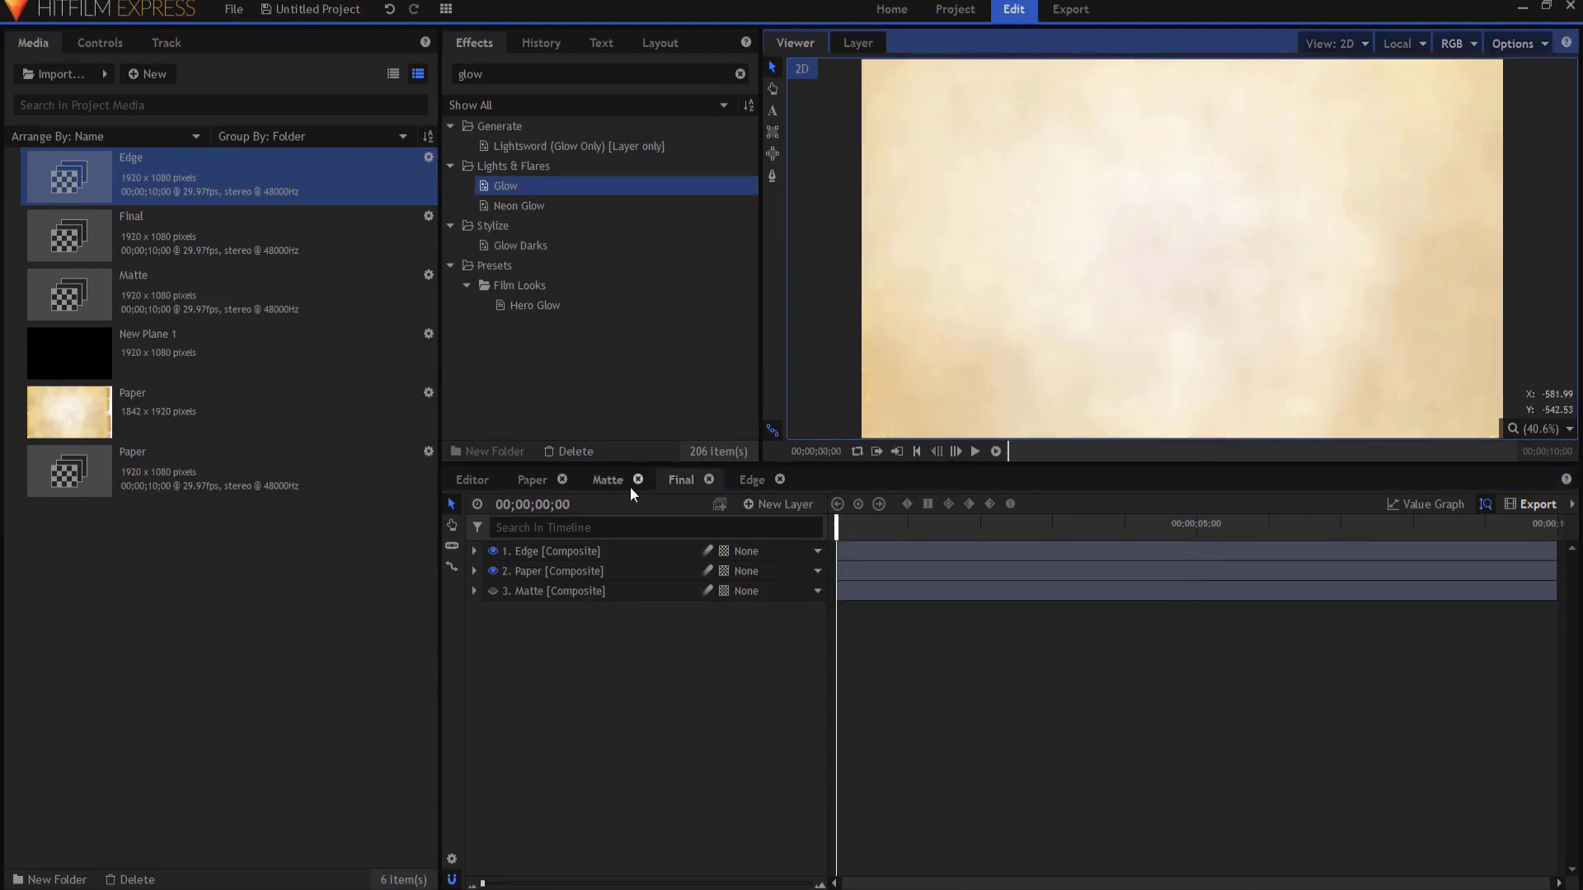
click(528, 481)
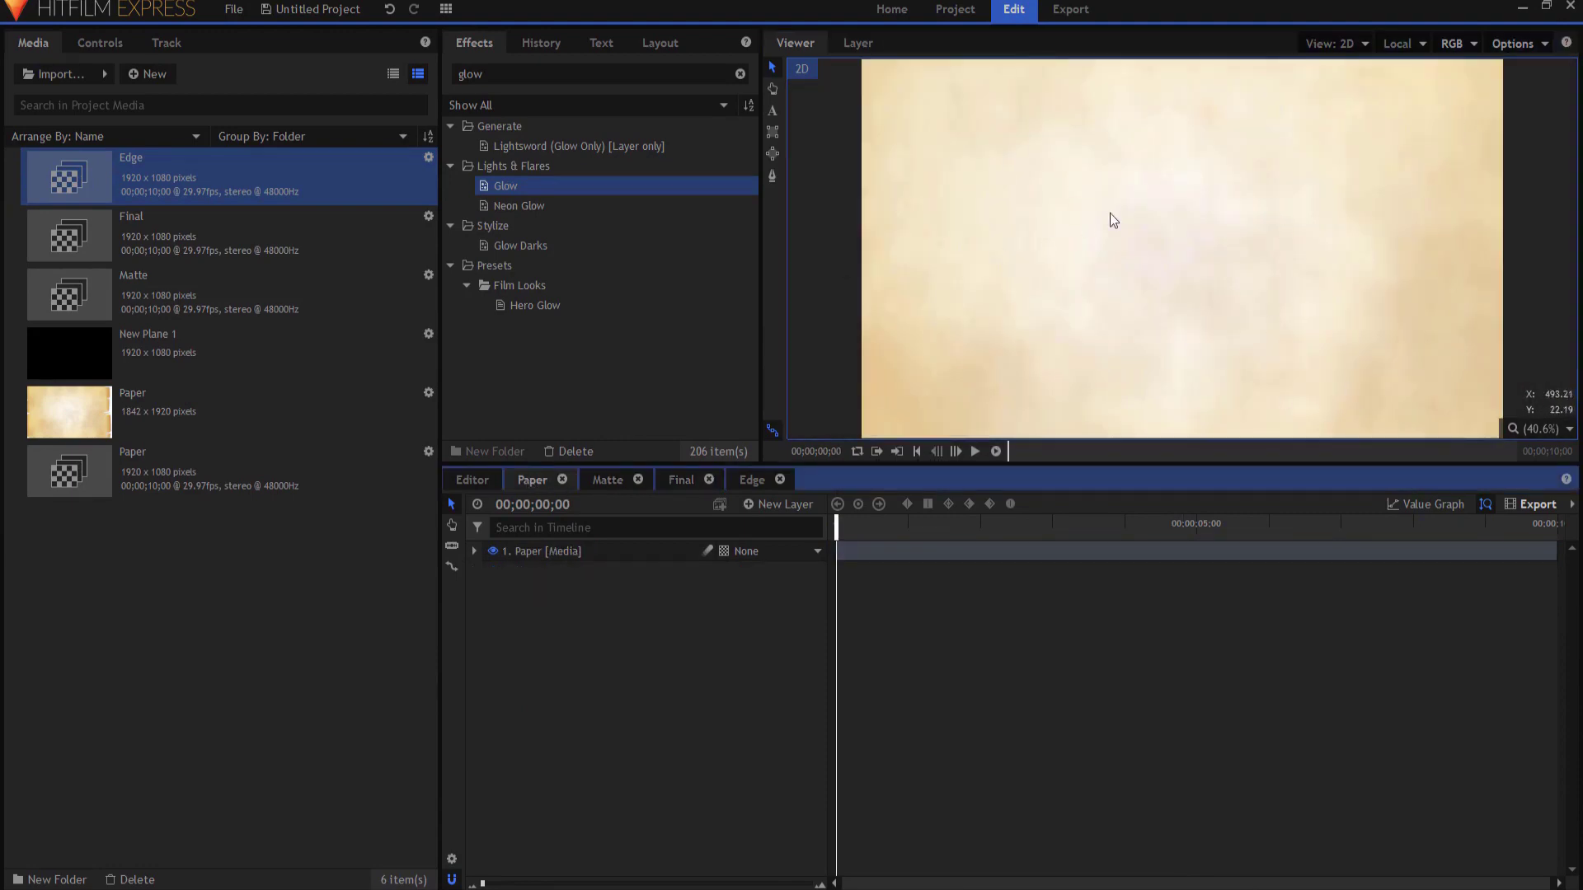
- Add a text layer with an 840 box height and type the COMMANDMENTS, Like the Video, Subscribe lines
click(771, 111)
click(778, 505)
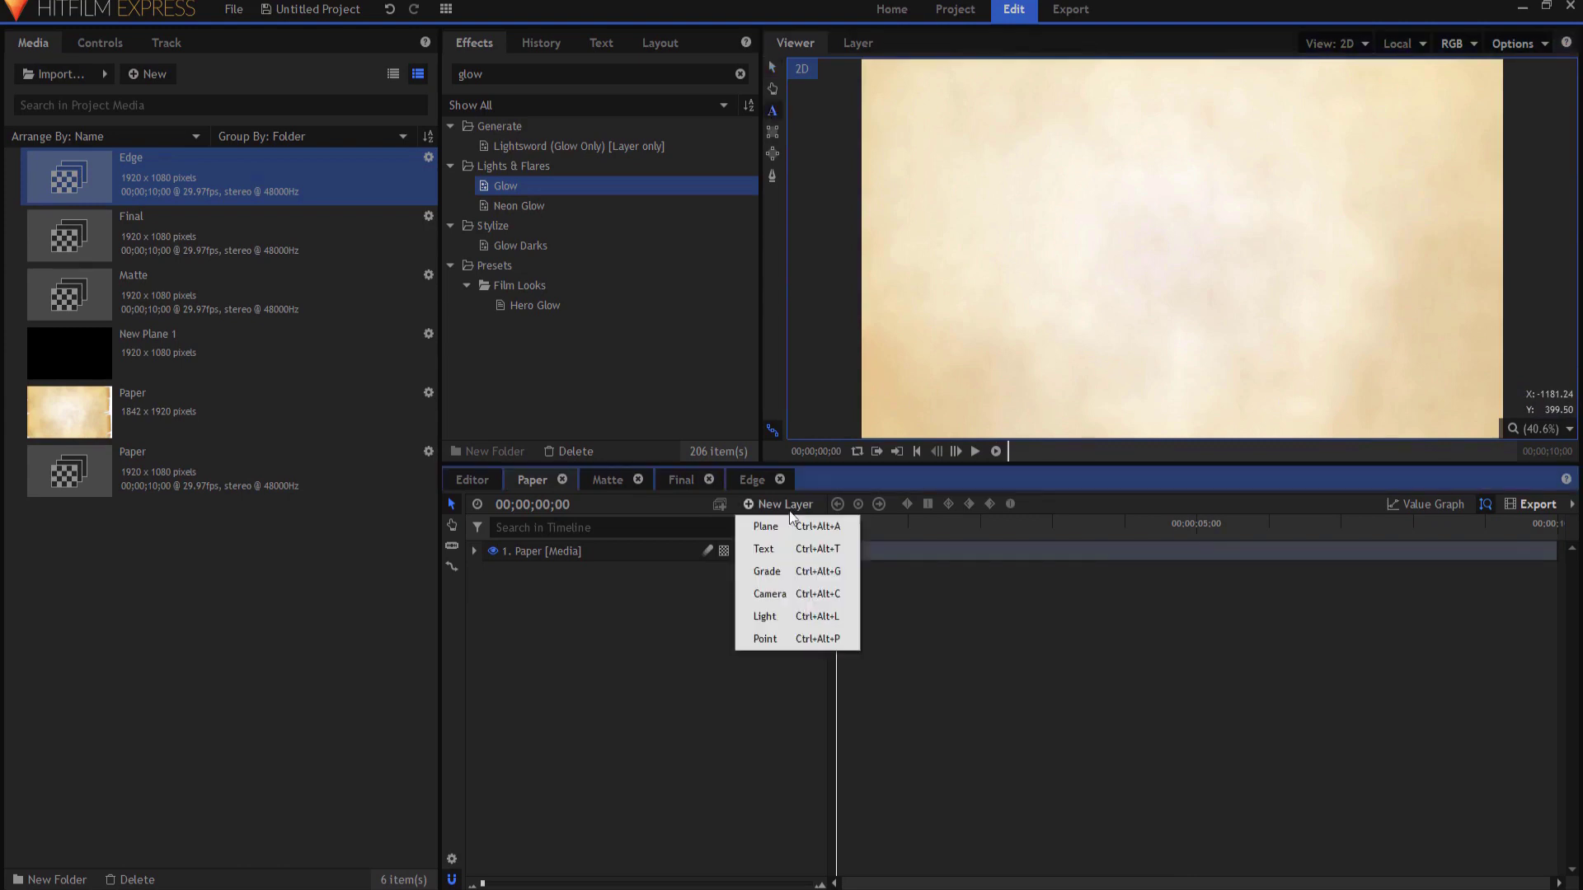
click(763, 547)
key(Tab)
text(840)
key(Return)
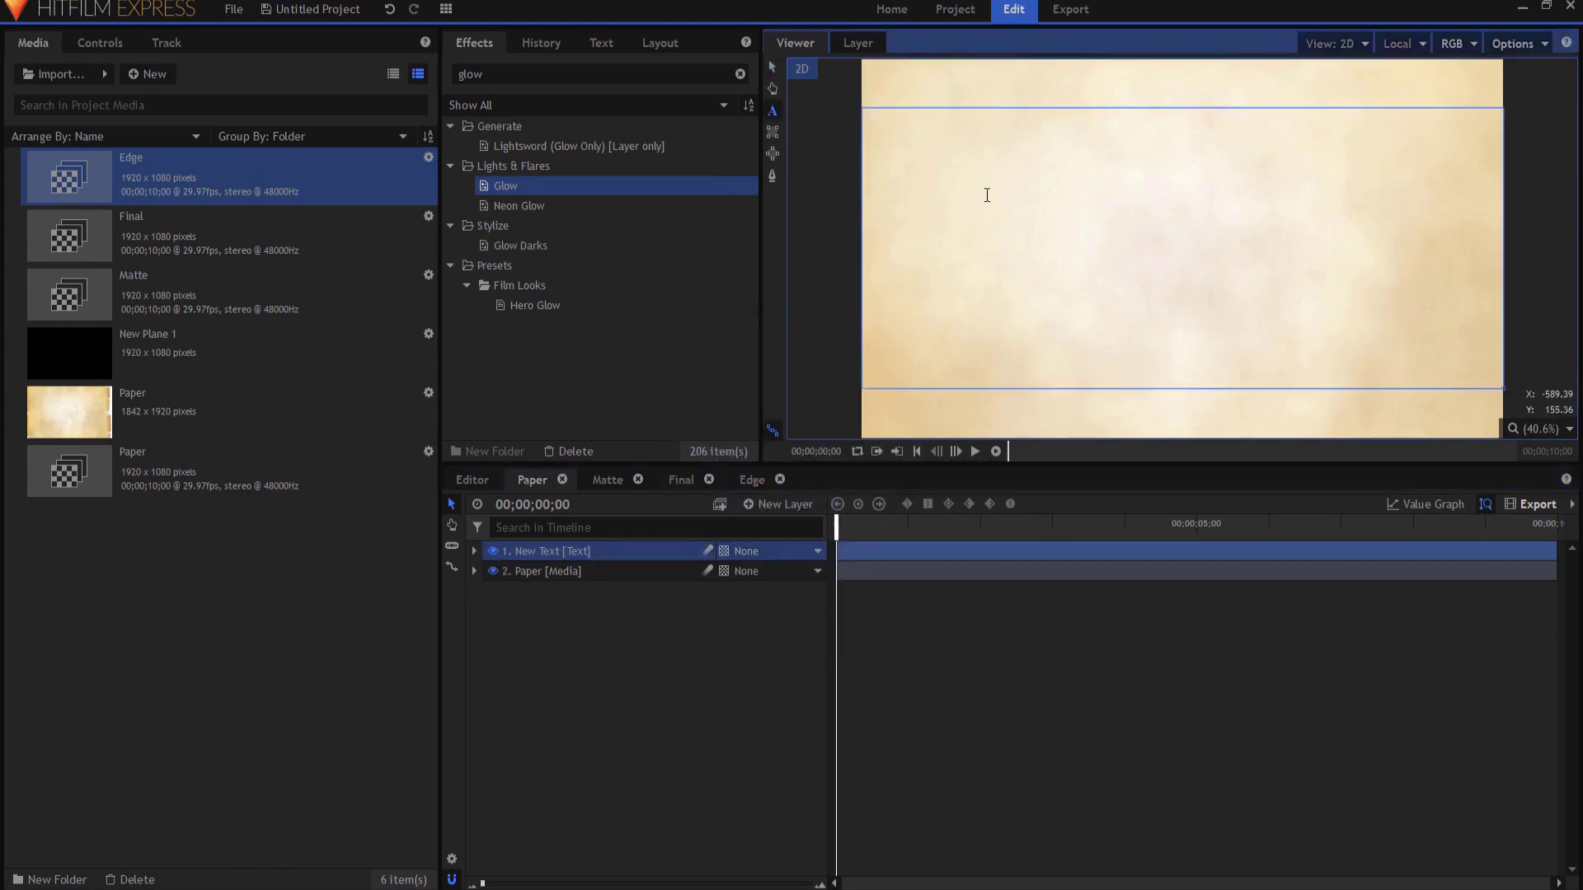
text(OMMANDMEN)
- Format all the text centred, black, in Brush Script Std
key(ctrl+a)
click(601, 42)
click(494, 278)
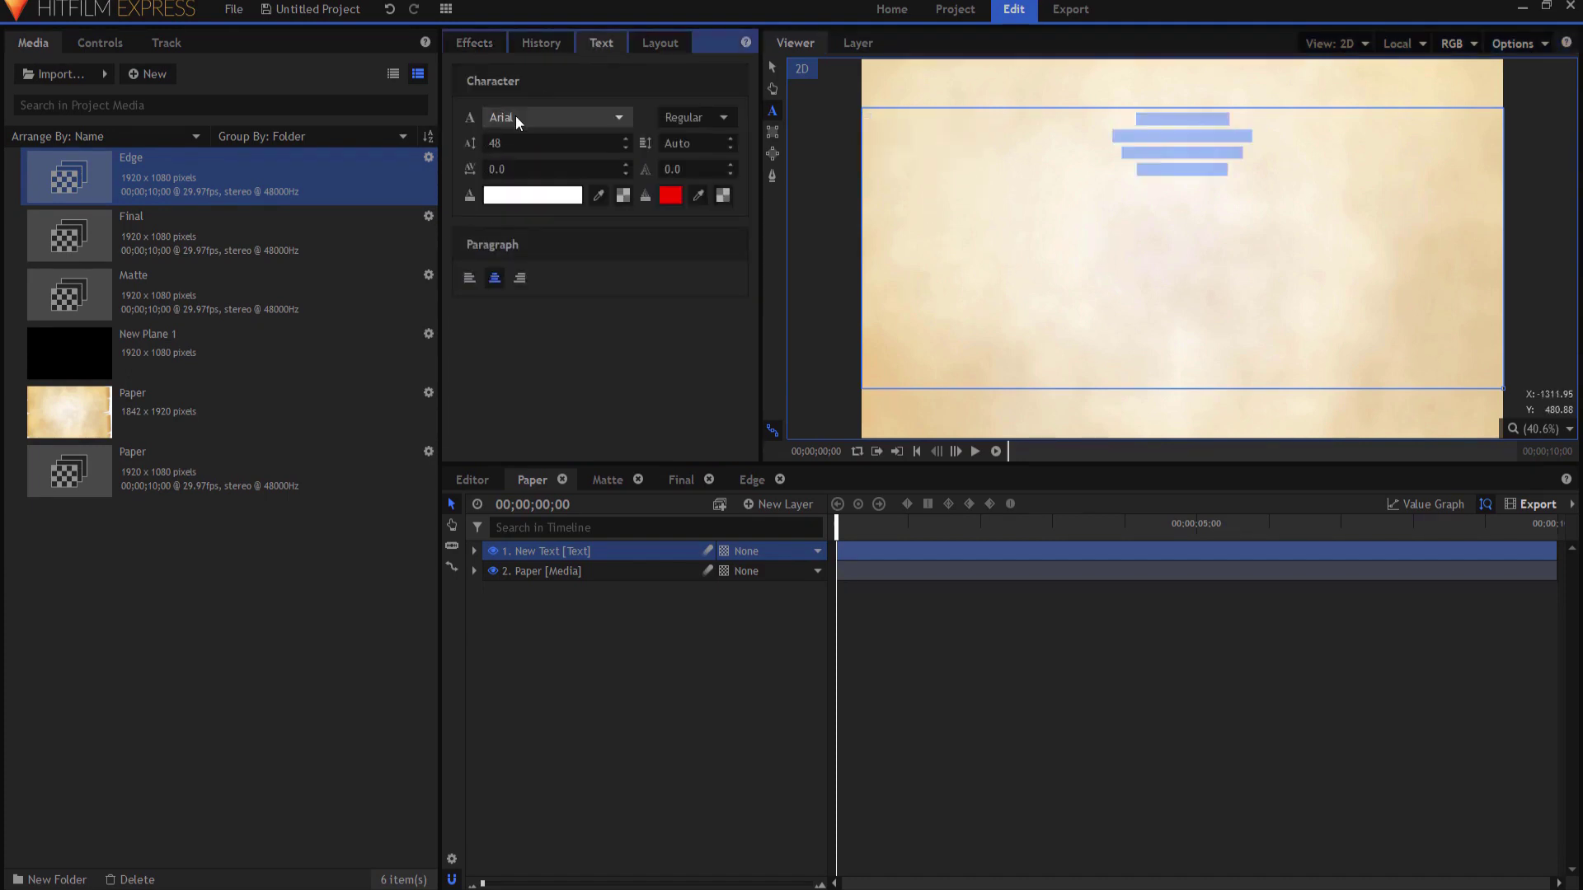
click(544, 195)
key(Escape)
click(541, 117)
scroll(541, 329, down, 5)
click(535, 419)
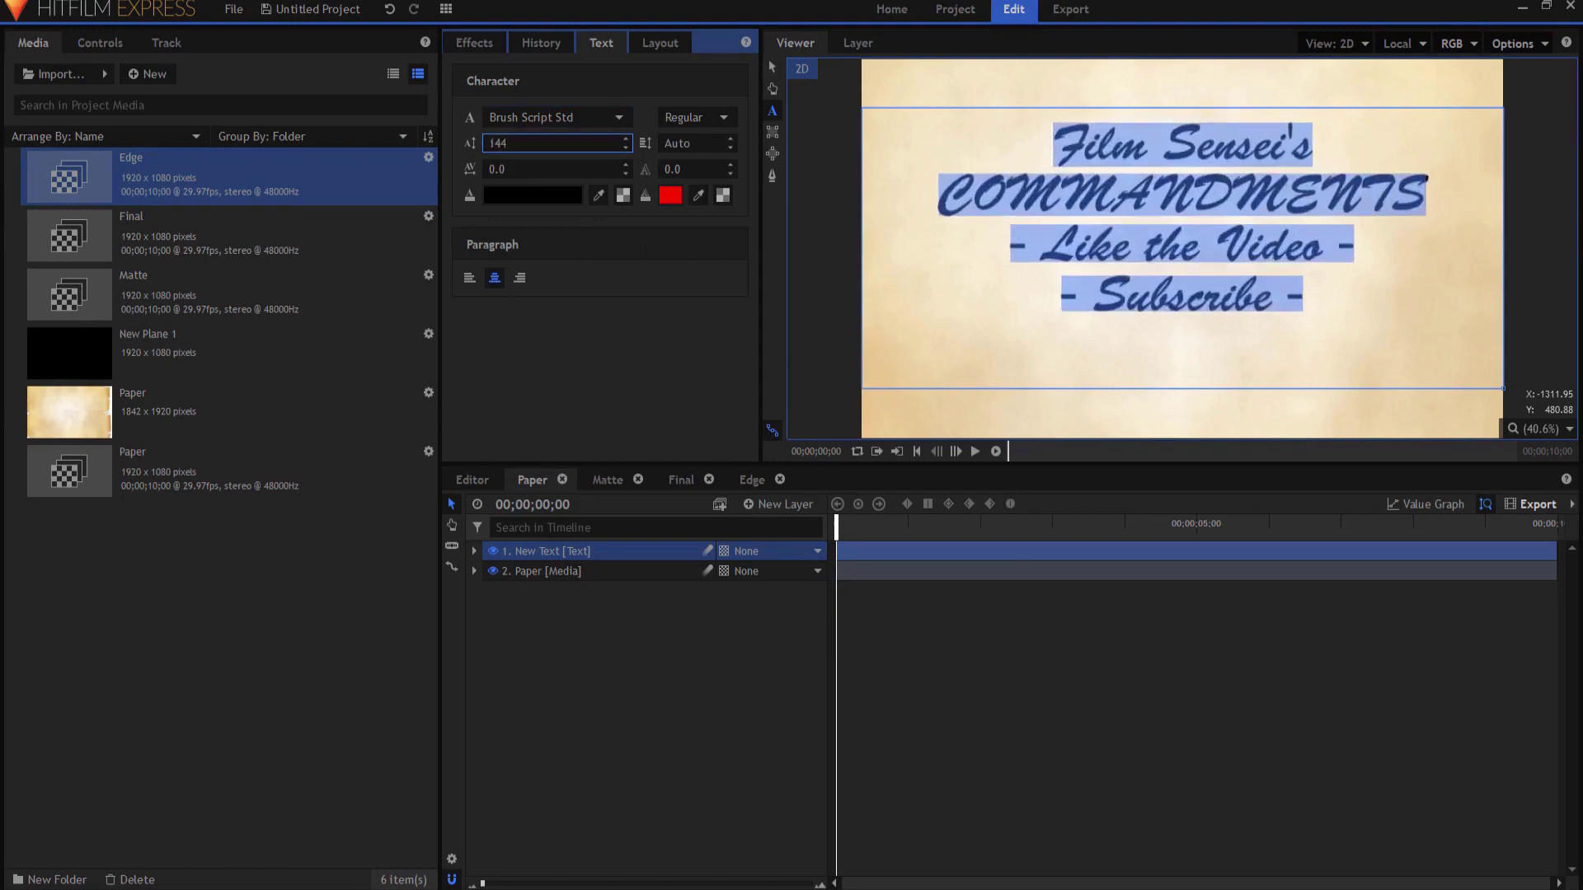
click(607, 771)
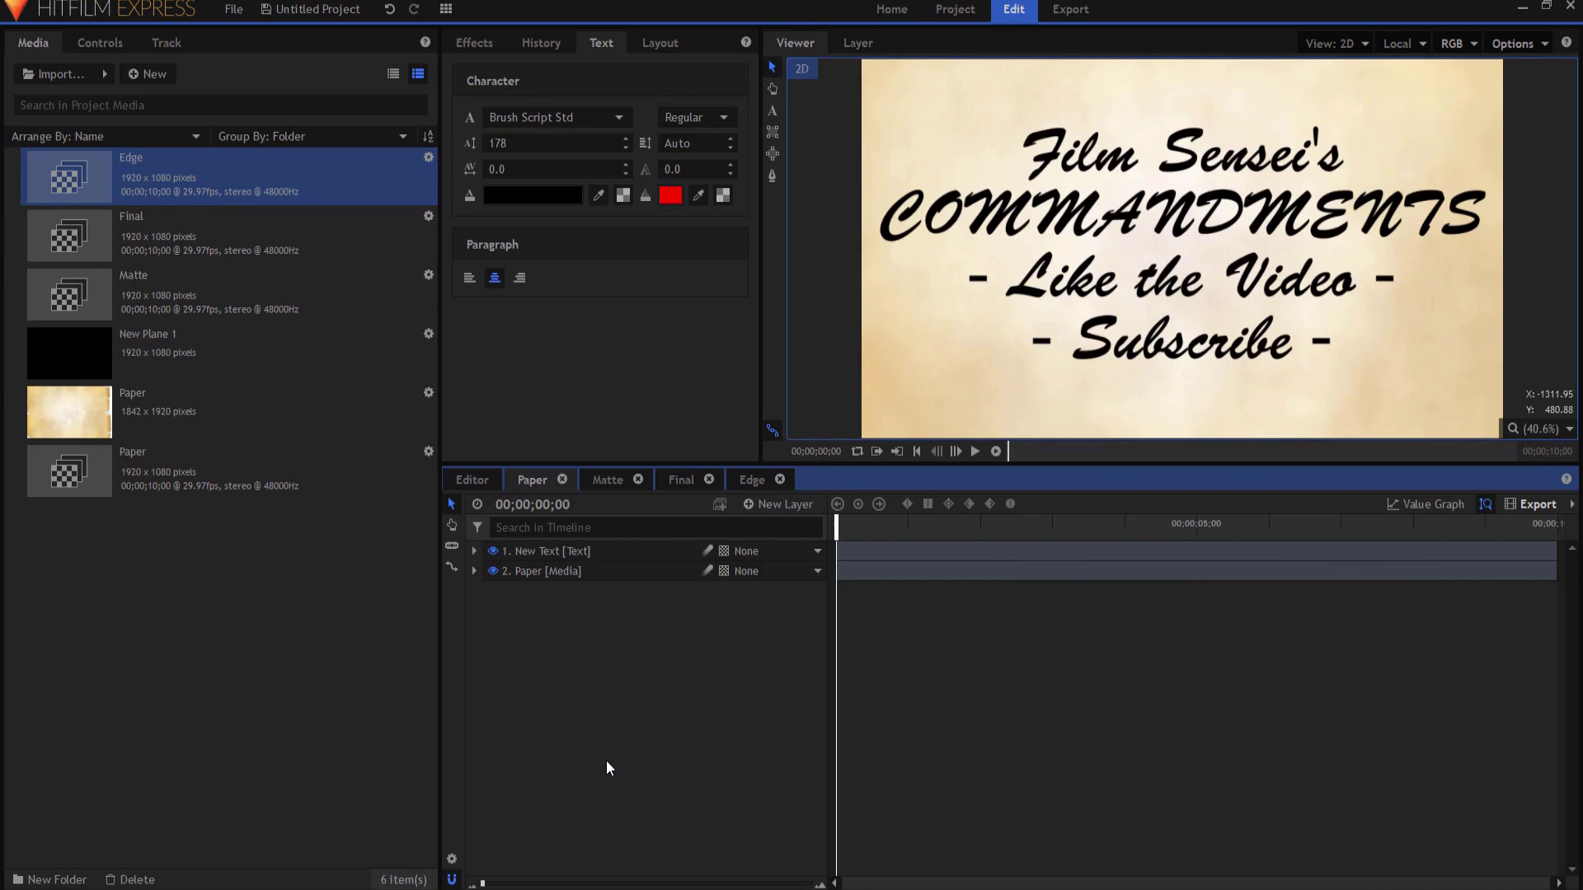
click(679, 482)
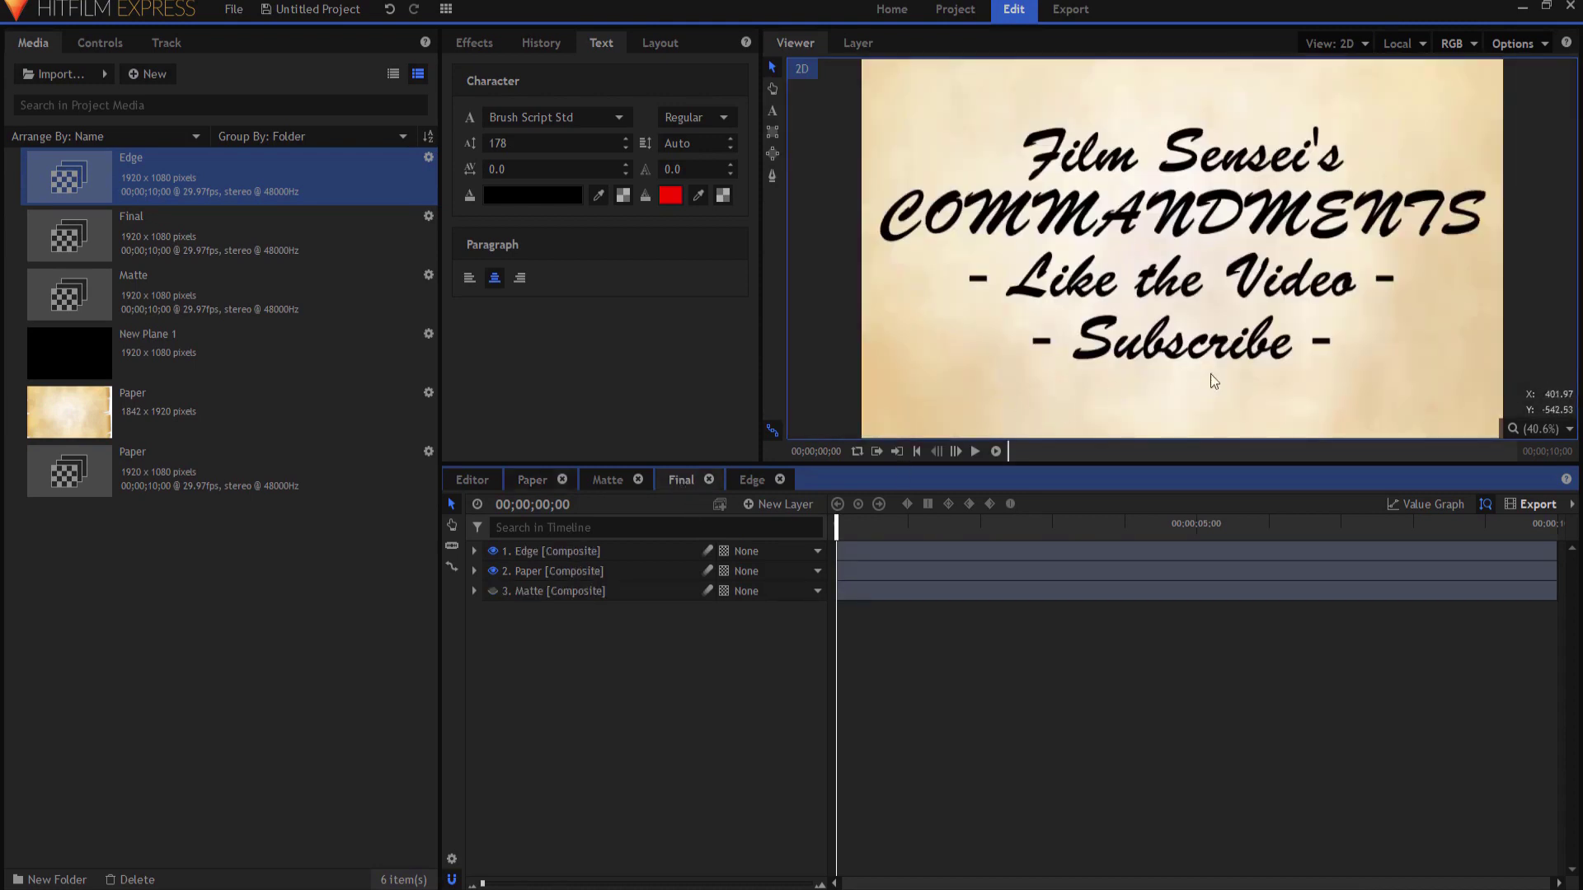